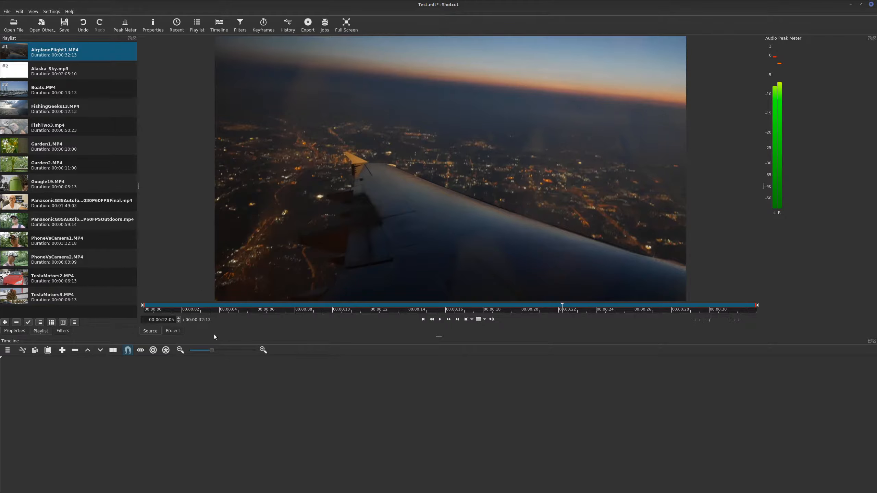
Step: Switch the preview to the whole project and jump through the playlist clips, such as the fishing, garden and Google clips
{"action": "left_click", "coordinate": [173, 331]}
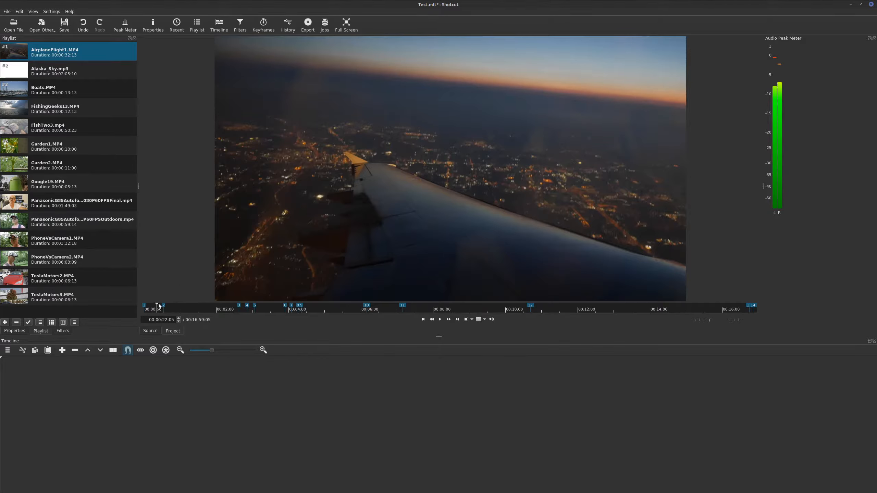
{"action": "left_click_drag", "start_coordinate": [159, 304], "coordinate": [247, 305]}
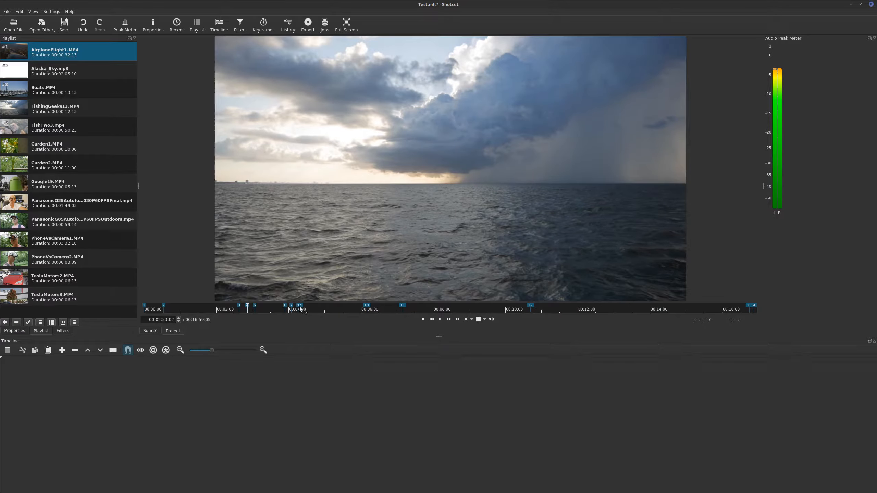
{"action": "left_click", "coordinate": [285, 307]}
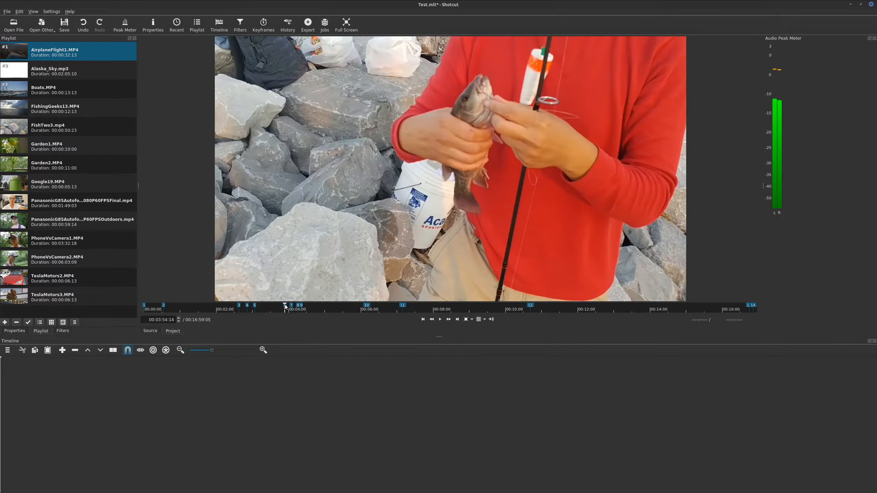
{"action": "left_click", "coordinate": [292, 306]}
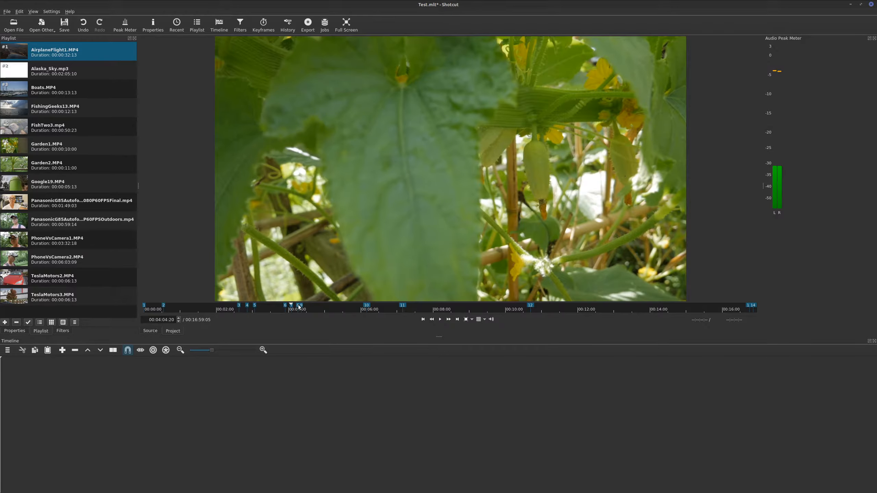
{"action": "key", "text": "Down"}
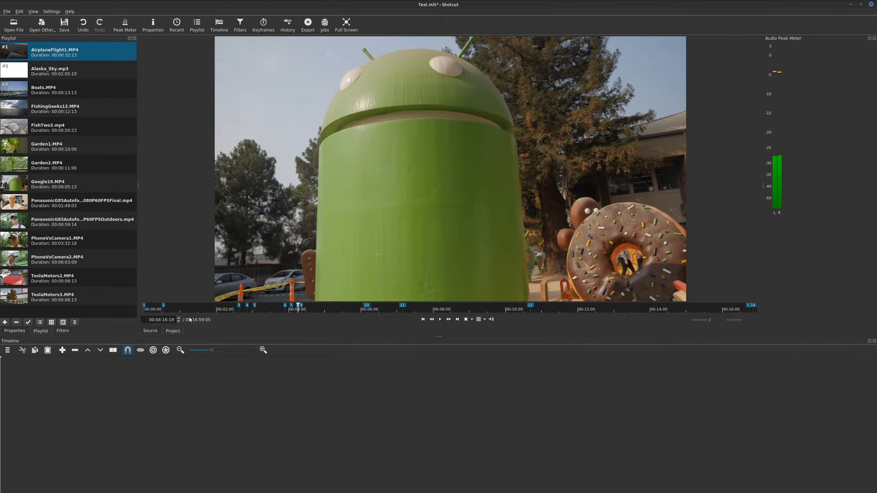
Step: Switch the preview to the source clip and move through AirplaneFlight1.MP4, ending at about 8 seconds
{"action": "left_click", "coordinate": [151, 330]}
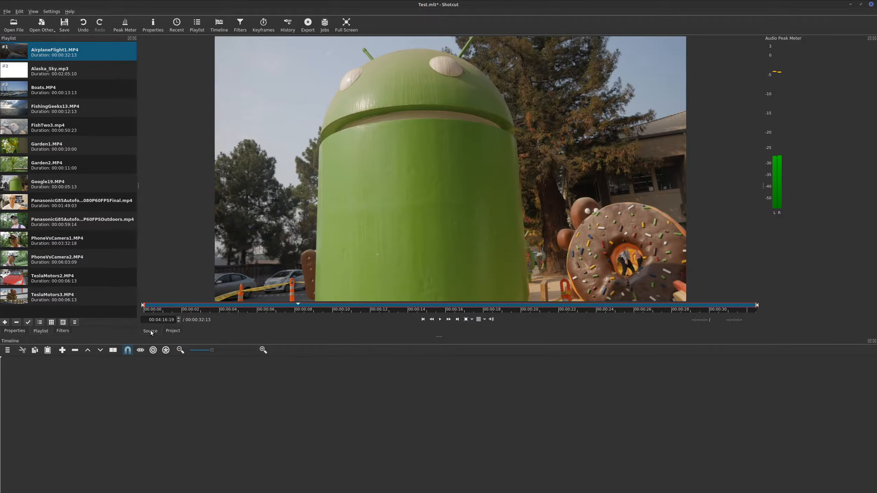
{"action": "key", "text": "Right"}
{"action": "key", "text": "Right"}
{"action": "key", "text": "Right"}
{"action": "key", "text": "Right"}
{"action": "key", "text": "Right"}
{"action": "key", "text": "Right"}
{"action": "key", "text": "Right"}
{"action": "key", "text": "Right"}
{"action": "key", "text": "Right"}
{"action": "key", "text": "Right"}
{"action": "key", "text": "Right"}
{"action": "key", "text": "Right"}
{"action": "key", "text": "Right"}
{"action": "key", "text": "Right"}
{"action": "key", "text": "Right"}
{"action": "key", "text": "Right"}
{"action": "key", "text": "Right"}
{"action": "key", "text": "Right"}
{"action": "key", "text": "Right"}
{"action": "key", "text": "Right"}
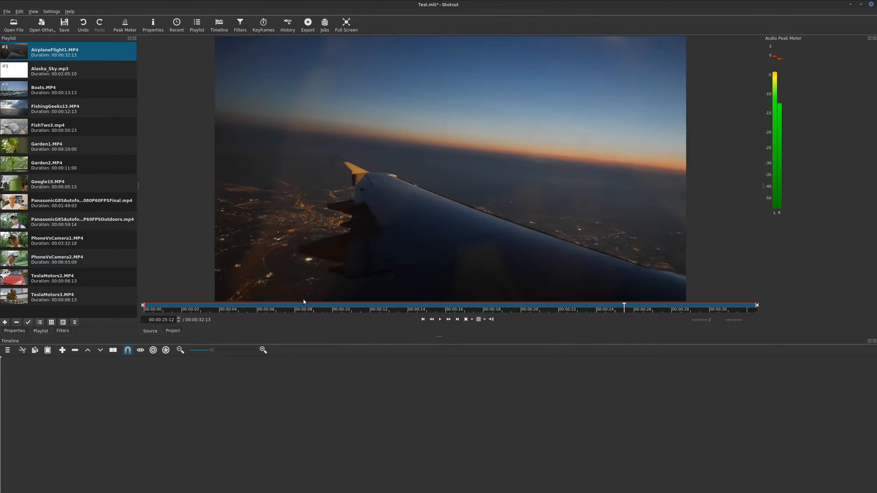
{"action": "left_click", "coordinate": [303, 308]}
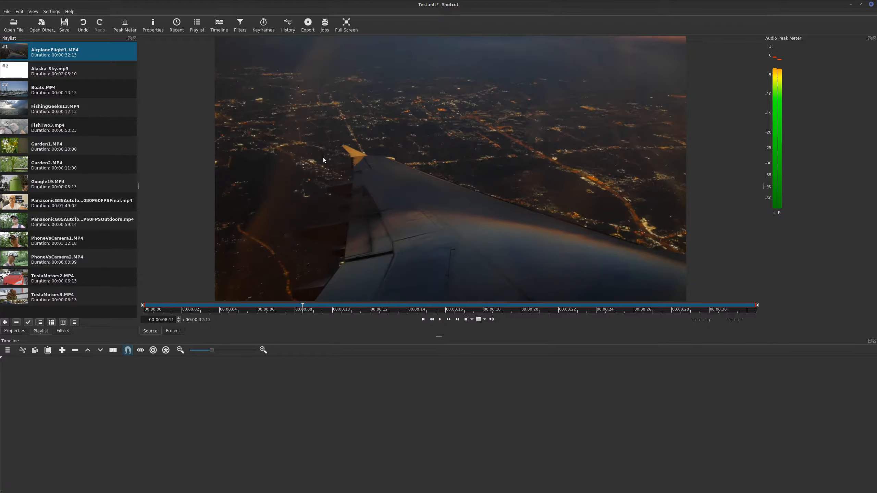
Step: Load Boats.MP4 from the playlist into the preview and place it on the empty timeline
{"action": "left_click", "coordinate": [70, 92]}
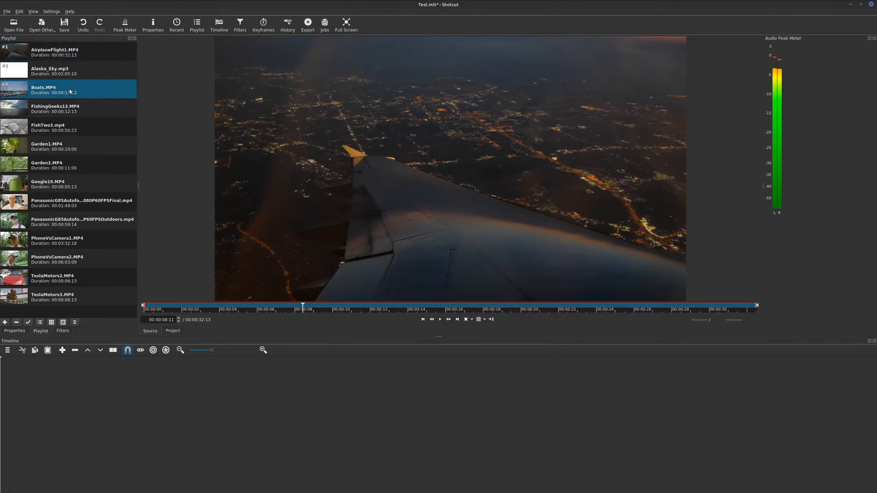
{"action": "double_click", "coordinate": [71, 91]}
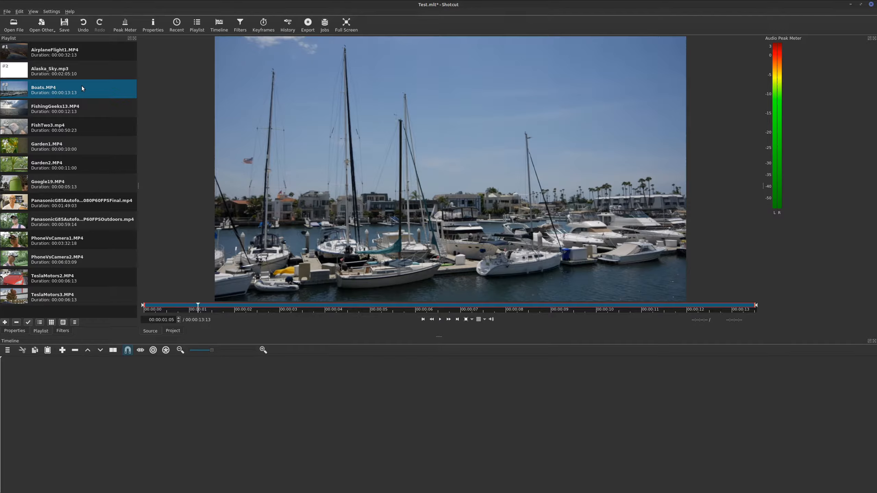
{"action": "left_click_drag", "start_coordinate": [81, 86], "coordinate": [186, 401]}
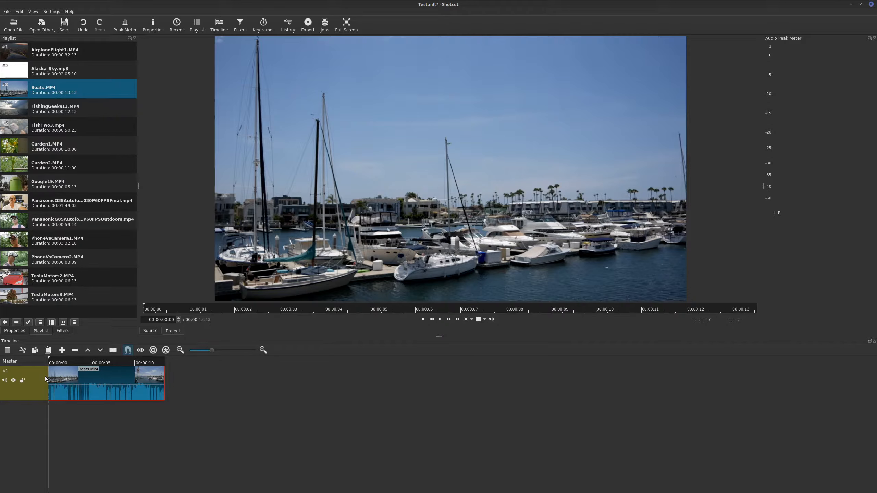
Step: Add a second video track and an audio track to the timeline
{"action": "right_click", "coordinate": [33, 361]}
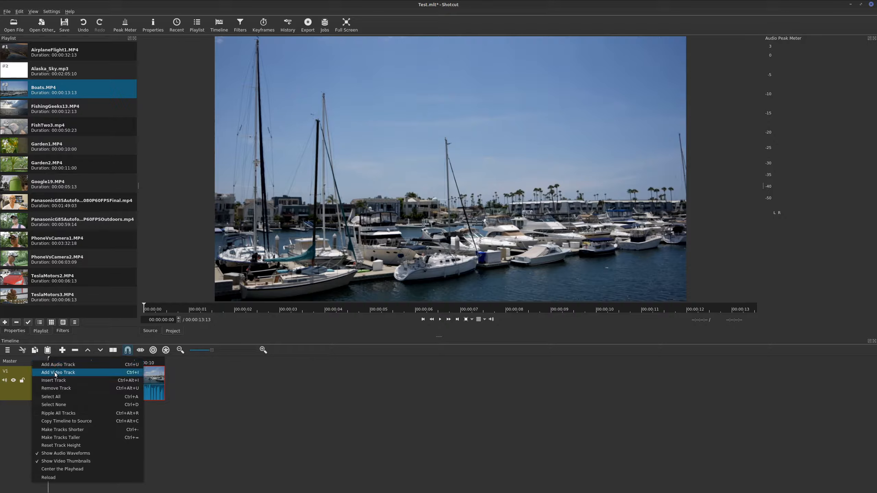
{"action": "left_click", "coordinate": [6, 351]}
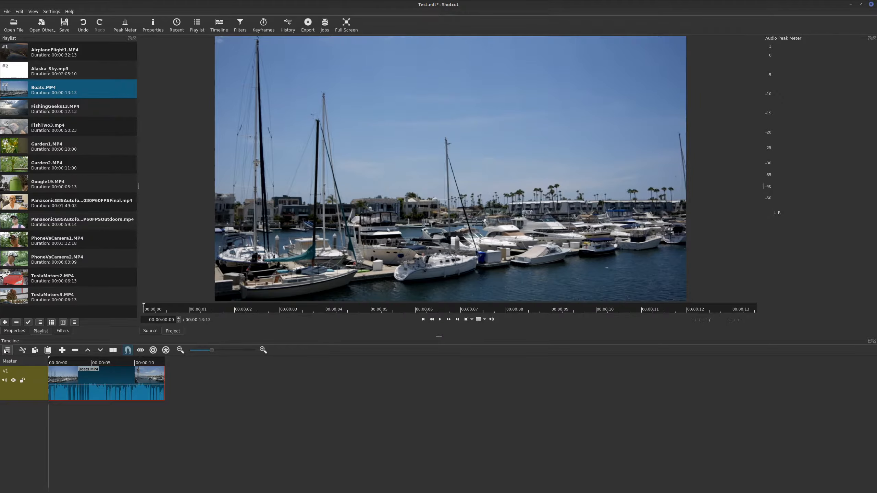
{"action": "left_click", "coordinate": [5, 351]}
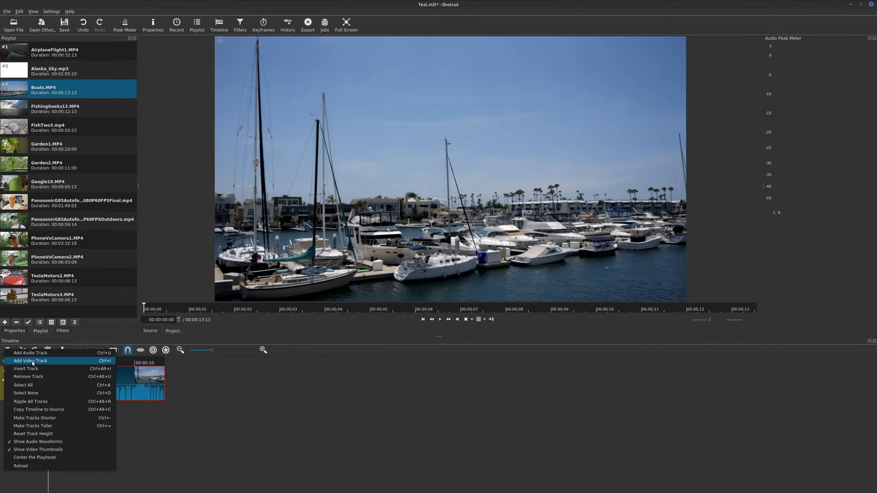
{"action": "left_click", "coordinate": [32, 361]}
{"action": "left_click", "coordinate": [6, 350]}
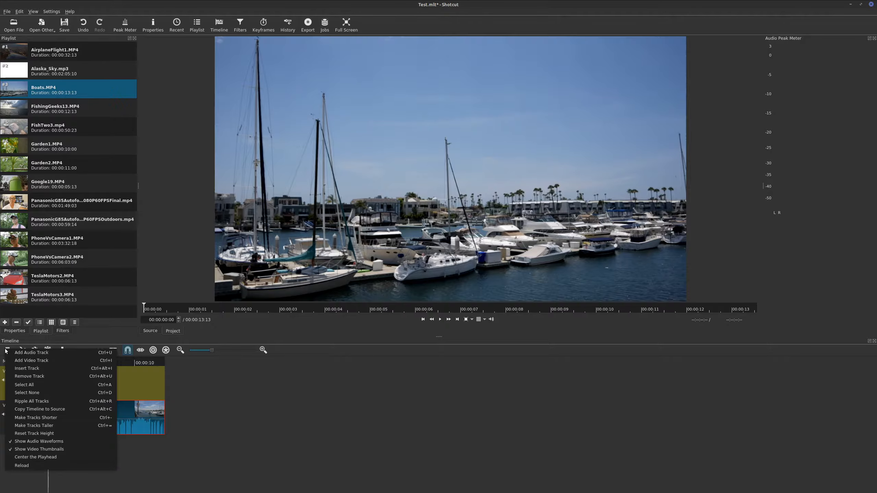
{"action": "left_click", "coordinate": [34, 356]}
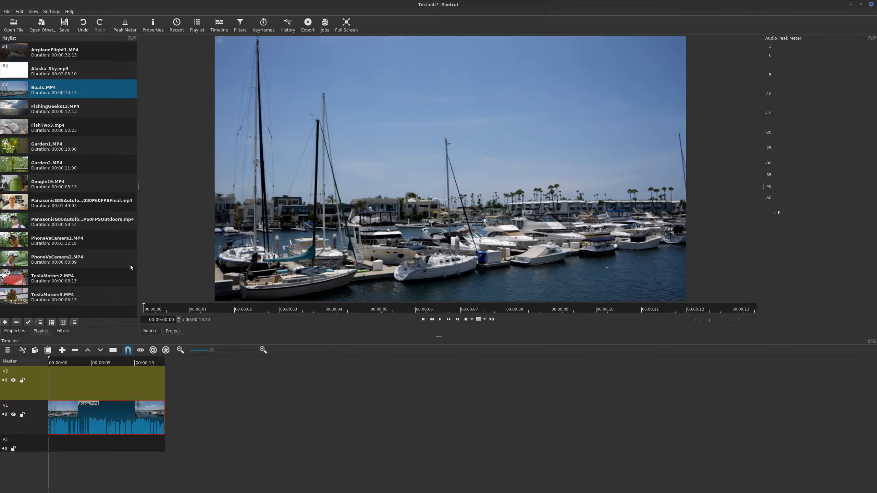
Step: Place FishTwo3.mp4 on track V2 at about 9 seconds and Alaska_Sky.mp3 on track A1 at the timeline's start
{"action": "left_click_drag", "start_coordinate": [73, 121], "coordinate": [201, 376]}
{"action": "left_click_drag", "start_coordinate": [65, 75], "coordinate": [90, 444]}
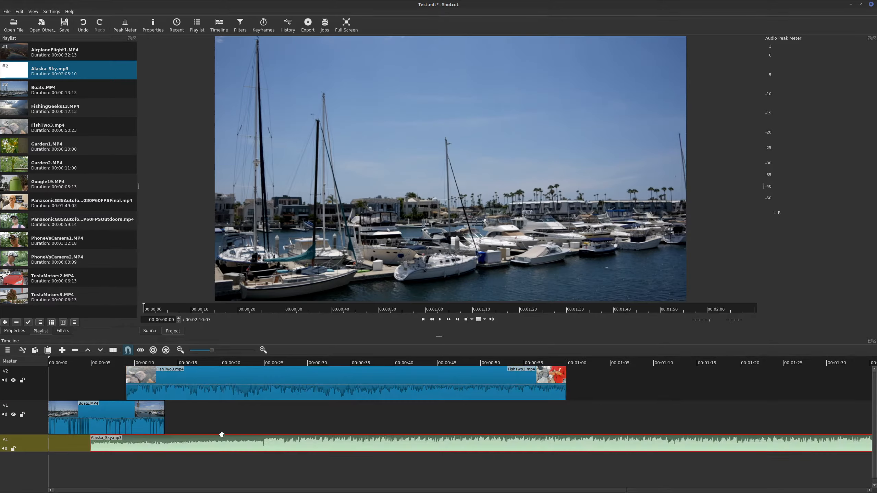
{"action": "left_click_drag", "start_coordinate": [213, 439], "coordinate": [172, 444]}
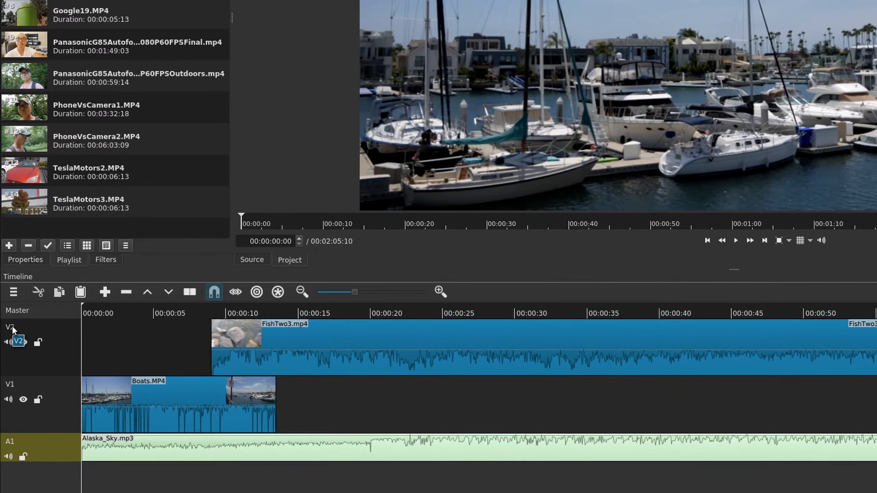
Step: Try to rename the V1 track as Video1
{"action": "double_click", "coordinate": [12, 327]}
{"action": "double_click", "coordinate": [19, 386]}
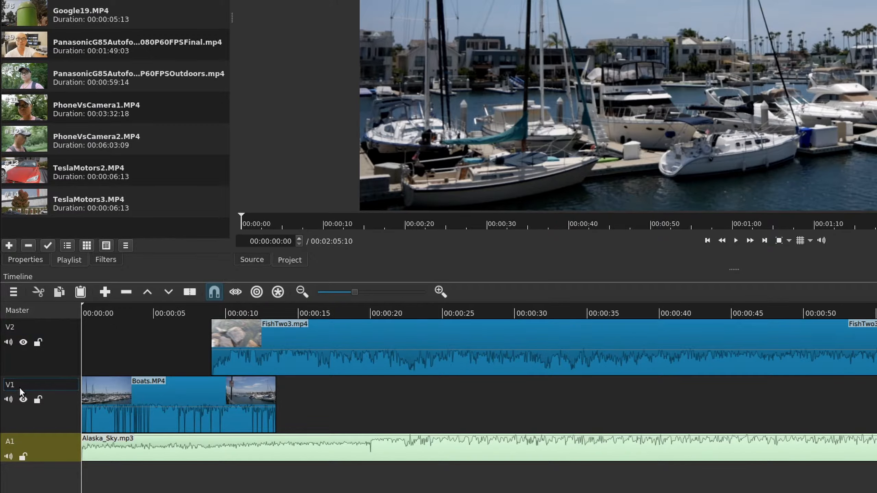
{"action": "type", "text": "Video1"}
{"action": "left_click", "coordinate": [88, 347]}
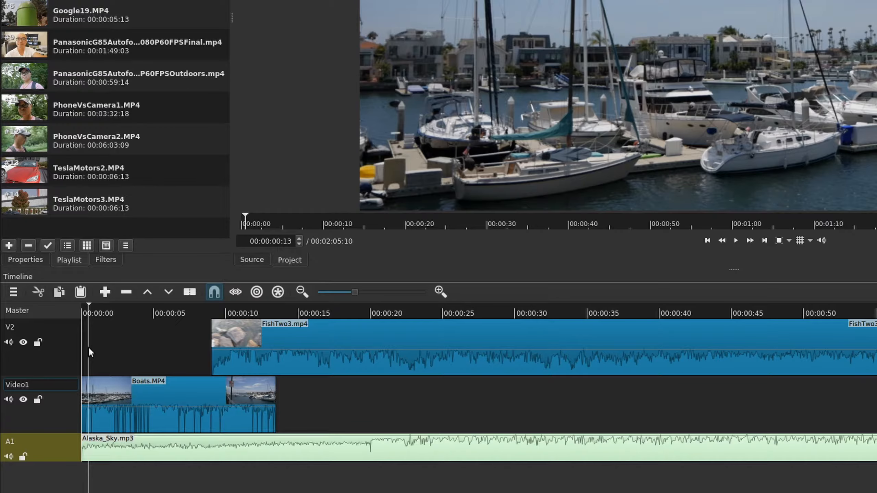
{"action": "left_click", "coordinate": [39, 421]}
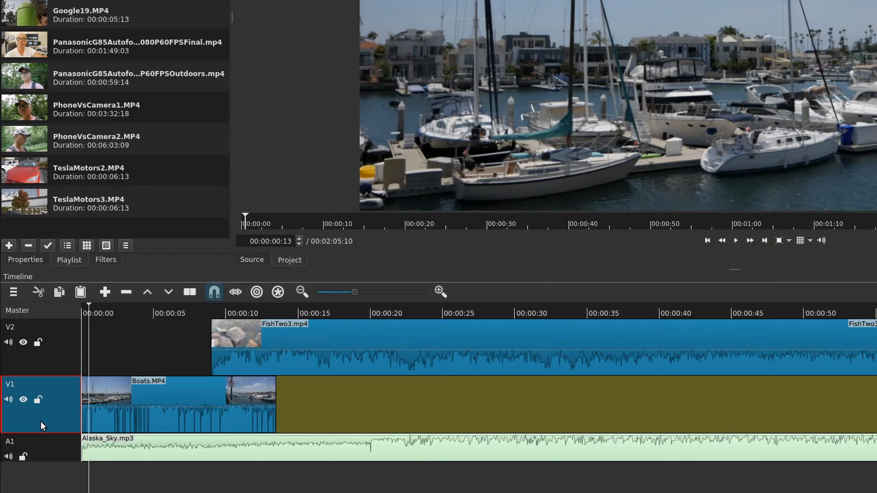
Step: Mute the V2 track and unmute it again
{"action": "left_click", "coordinate": [9, 341]}
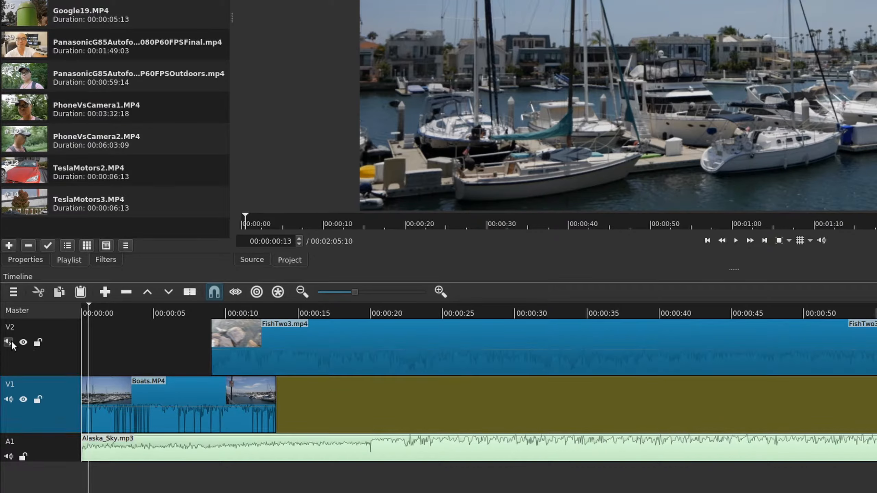
{"action": "left_click", "coordinate": [13, 342]}
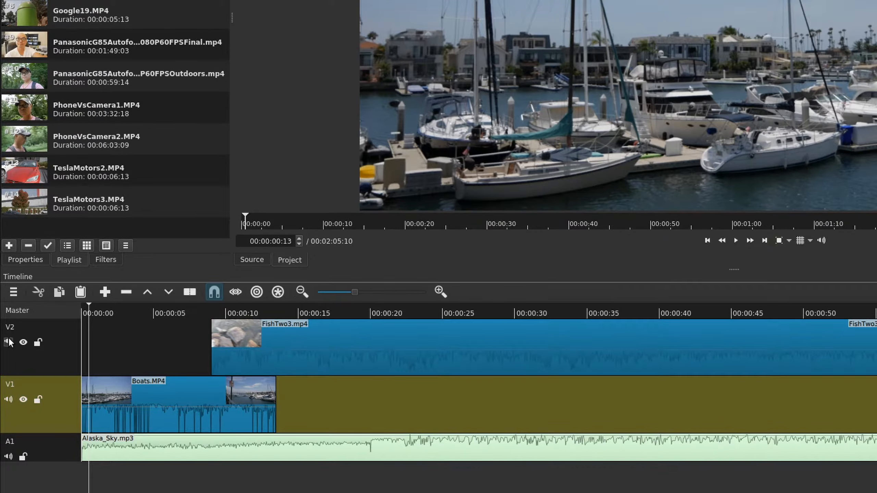
Step: With the playhead on the FishTwo3.mp4 clip at about 14 seconds, hide and show track V2, and lock and unlock it
{"action": "left_click", "coordinate": [293, 307]}
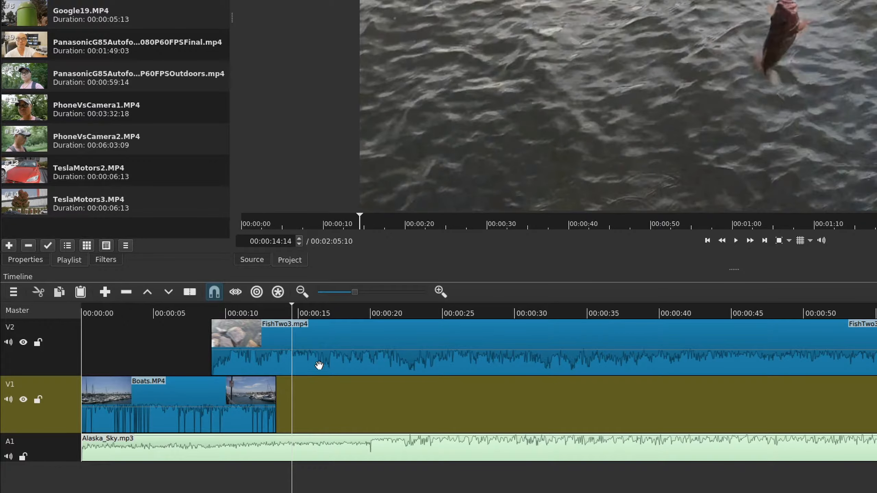
{"action": "left_click", "coordinate": [276, 351]}
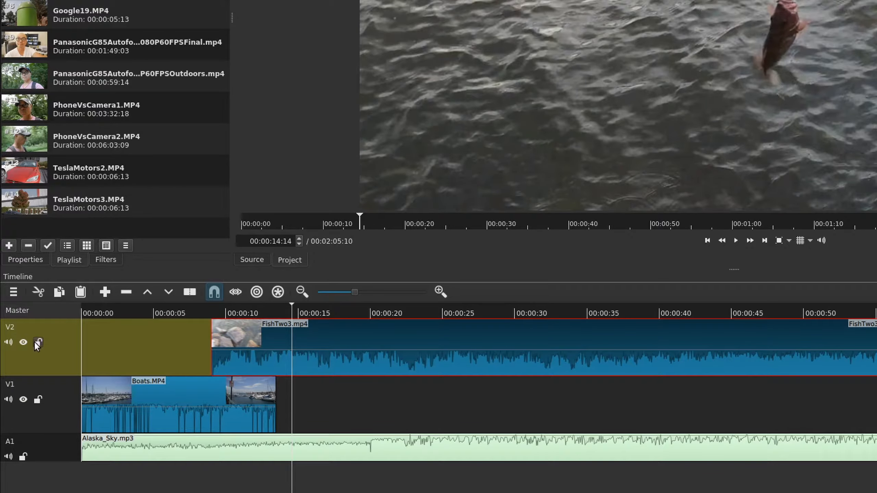
{"action": "left_click", "coordinate": [23, 342]}
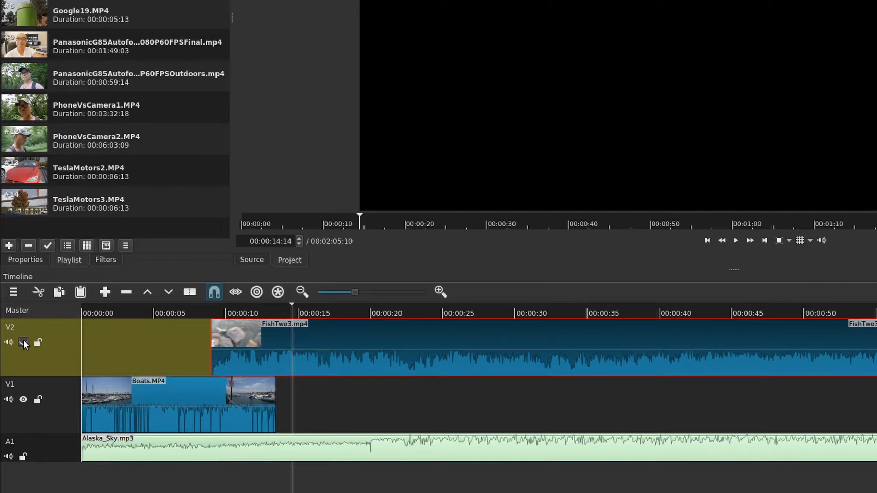
{"action": "left_click", "coordinate": [23, 342]}
{"action": "left_click", "coordinate": [38, 341]}
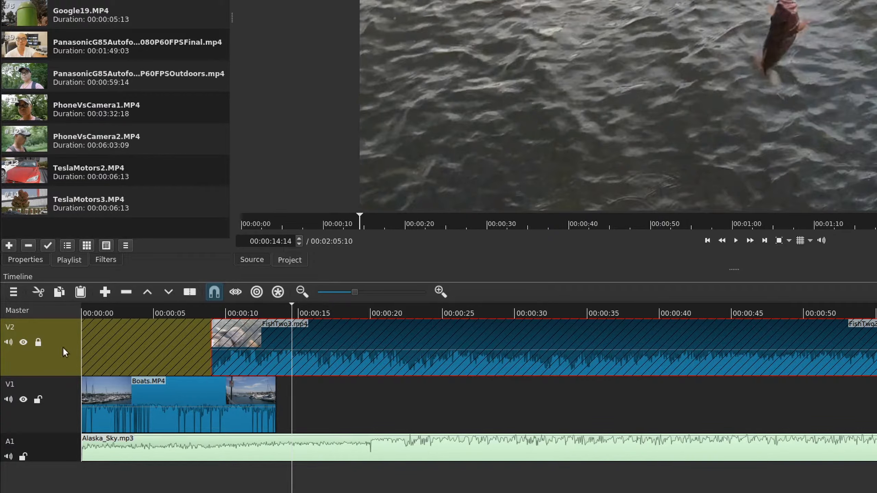
{"action": "left_click", "coordinate": [39, 341]}
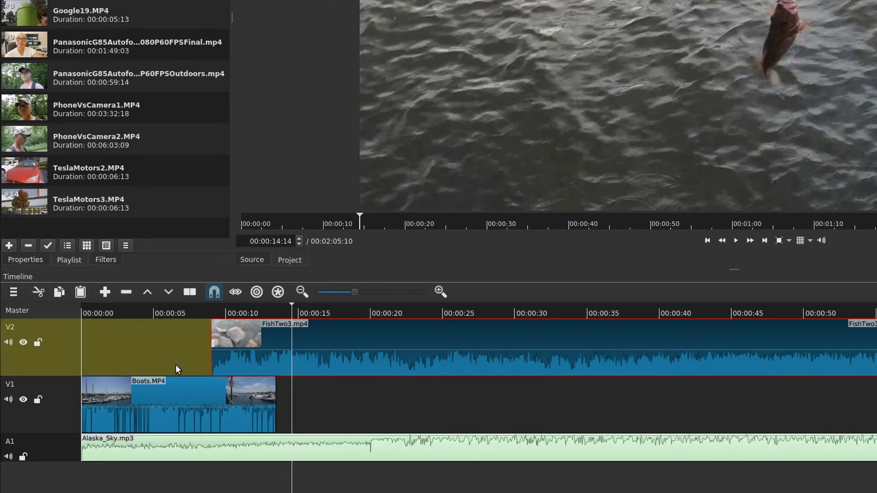
{"action": "left_click", "coordinate": [147, 418]}
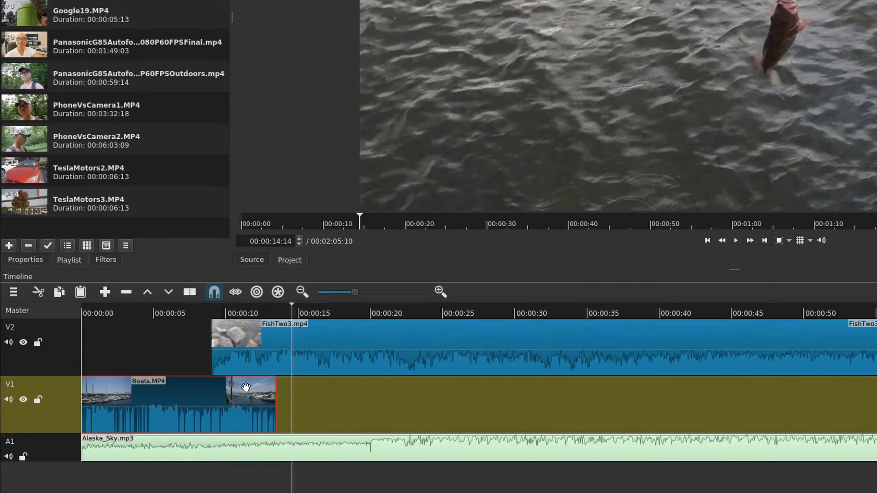
{"action": "left_click", "coordinate": [245, 456]}
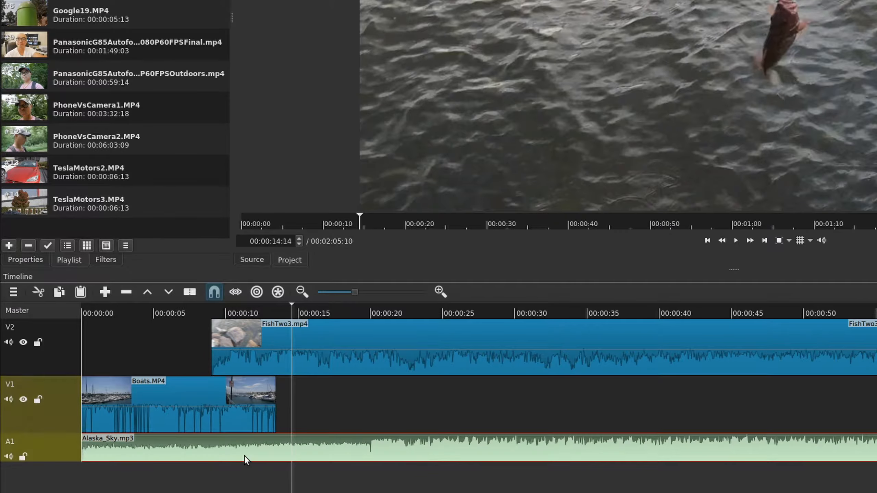
{"action": "left_click", "coordinate": [174, 419]}
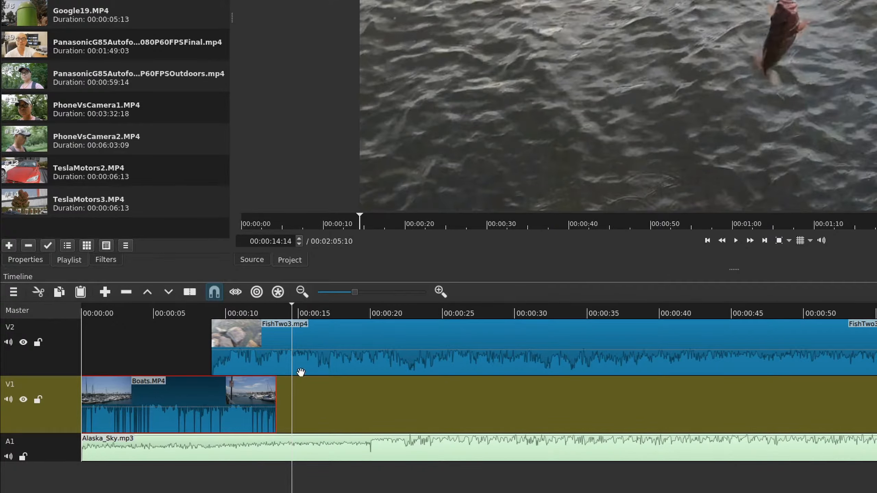
Step: Detach the audio of the FishTwo3.mp4 clip and move the detached audio clip from track A2 up to track V2
{"action": "left_click", "coordinate": [310, 339]}
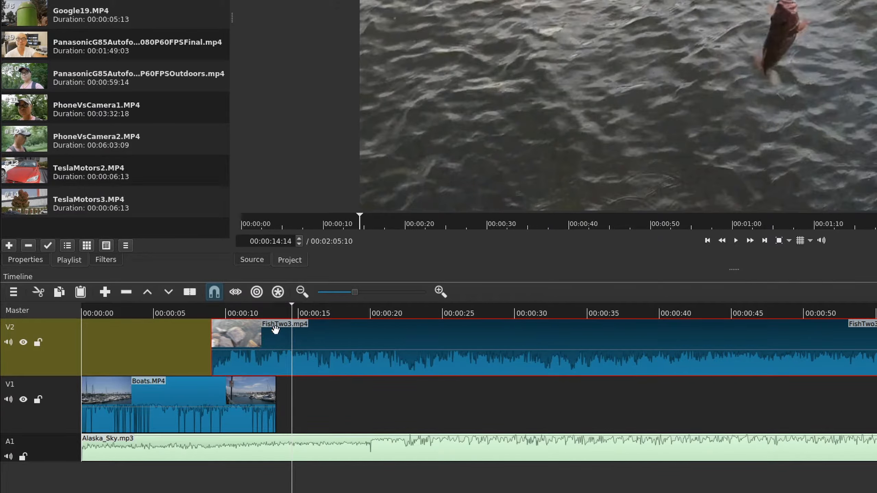
{"action": "right_click", "coordinate": [376, 332]}
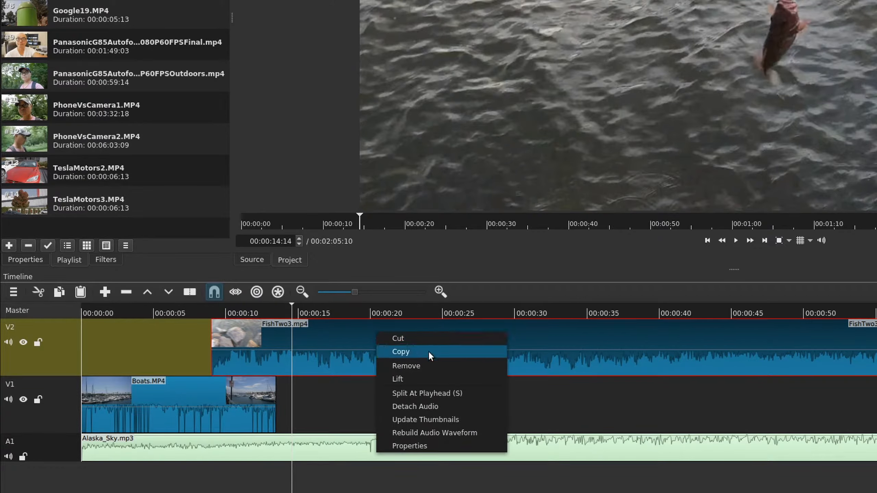
{"action": "left_click", "coordinate": [428, 407]}
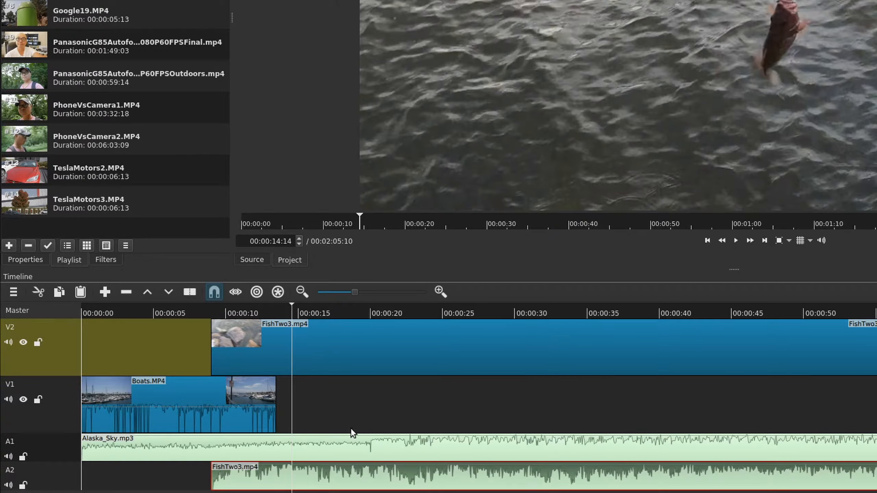
{"action": "left_click_drag", "start_coordinate": [368, 480], "coordinate": [365, 358]}
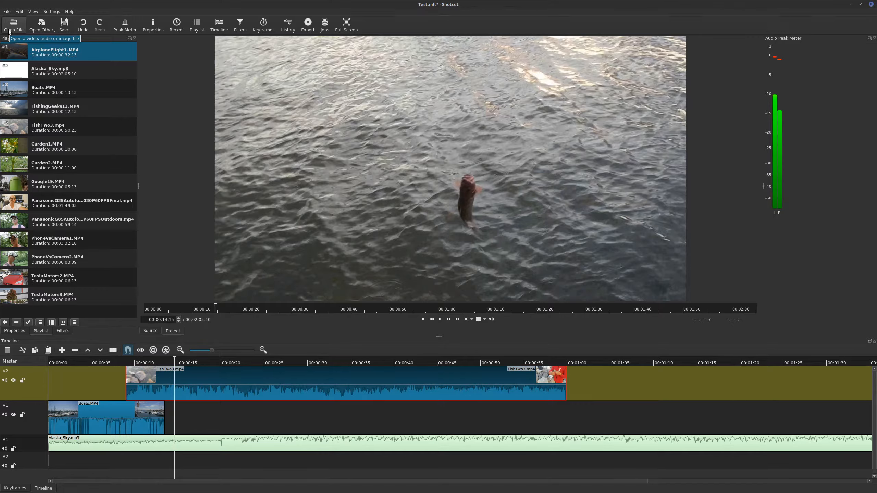
Step: Browse the other source types that can be opened, and play the project from about 14 to 16 seconds to watch the audio levels
{"action": "left_click", "coordinate": [48, 31]}
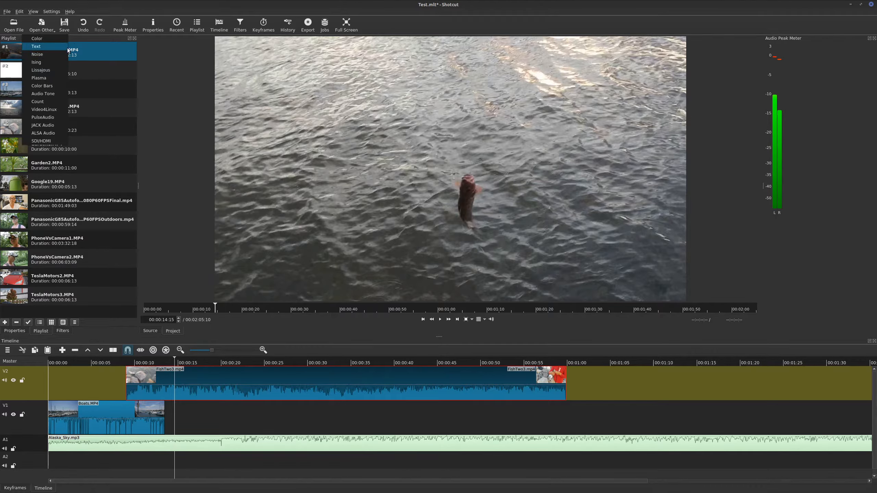
{"action": "left_click", "coordinate": [75, 41]}
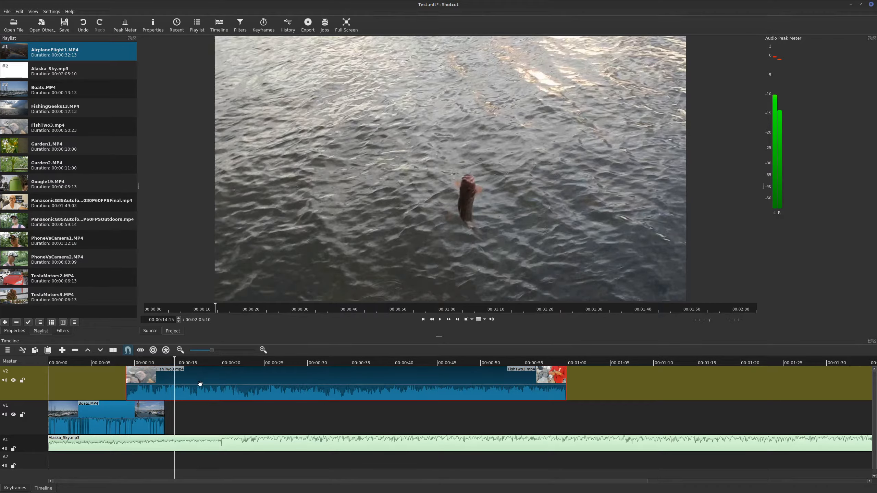
{"action": "key", "text": "space"}
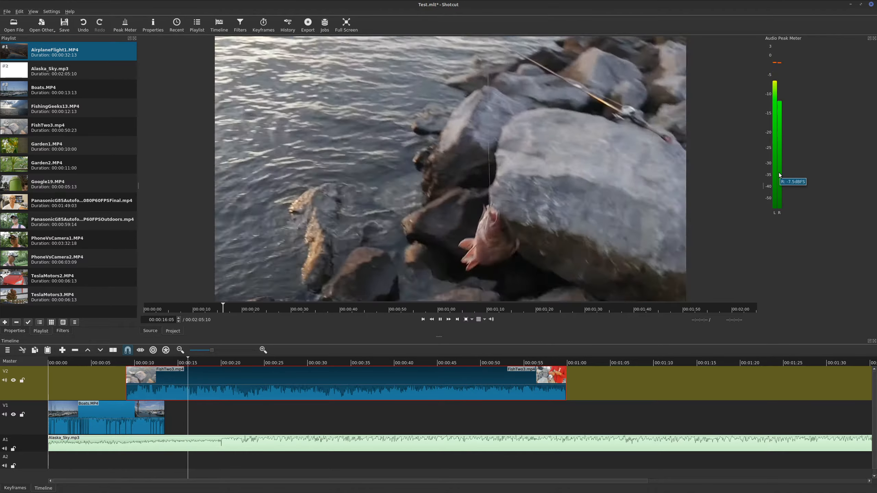
{"action": "key", "text": "space"}
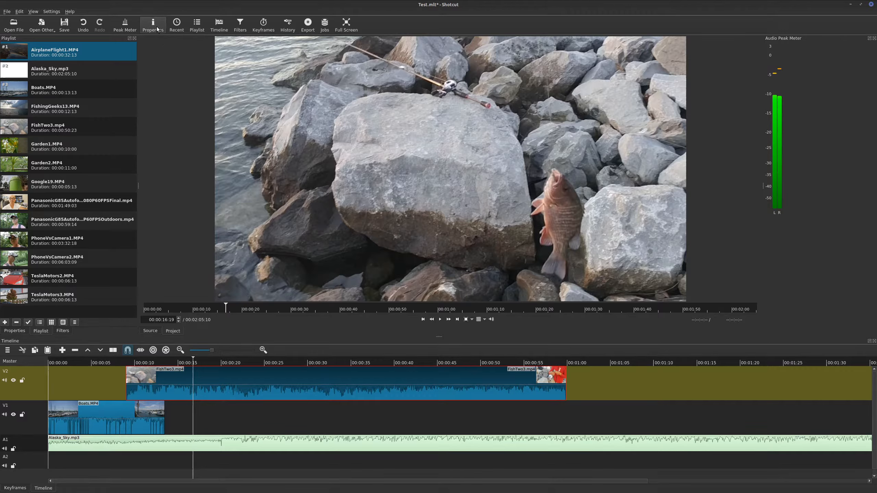
Step: Examine the properties of the FishTwo3.mp4, Boats.MP4 and Alaska_Sky.mp3 clips on the timeline, ending on FishTwo3.mp4
{"action": "left_click", "coordinate": [129, 414]}
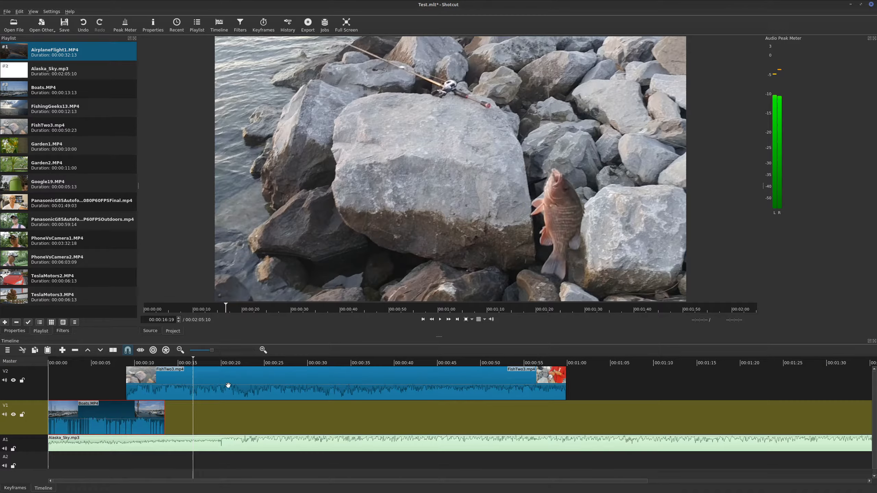
{"action": "left_click", "coordinate": [224, 385]}
{"action": "left_click", "coordinate": [155, 25]}
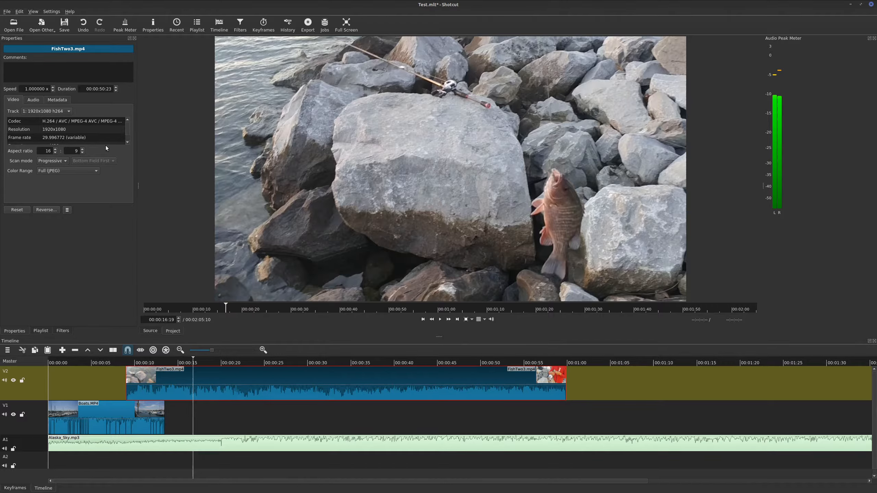
{"action": "left_click", "coordinate": [119, 413]}
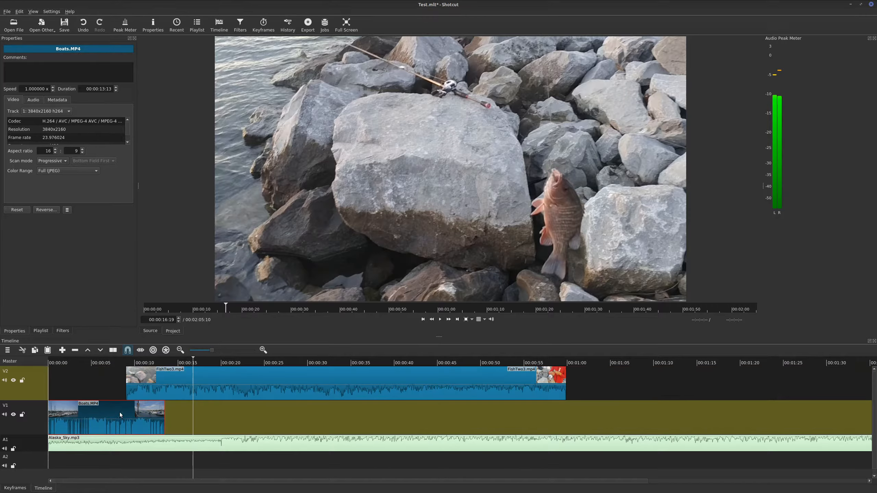
{"action": "left_click", "coordinate": [219, 447]}
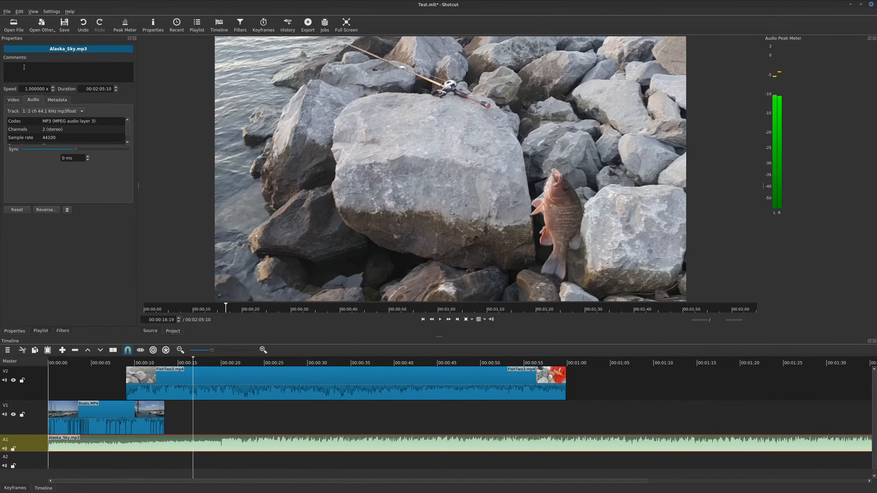
{"action": "left_click", "coordinate": [209, 385]}
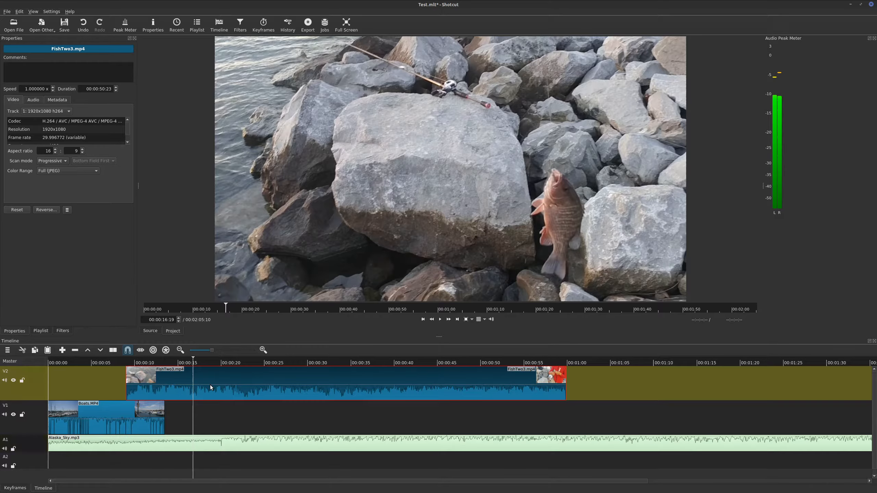
Step: Show the recent files, view the keyframes and filters areas for the FishTwo3.mp4 clip, and return to the timeline and playlist
{"action": "left_click", "coordinate": [177, 28]}
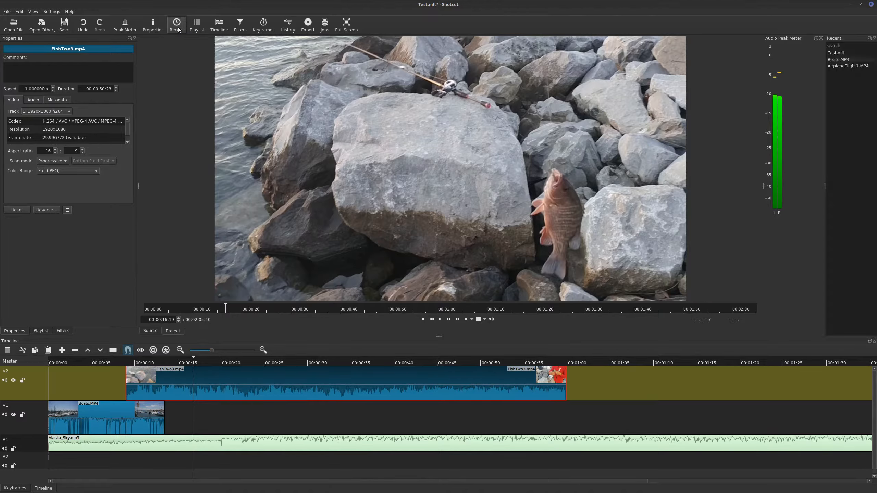
{"action": "left_click", "coordinate": [197, 25]}
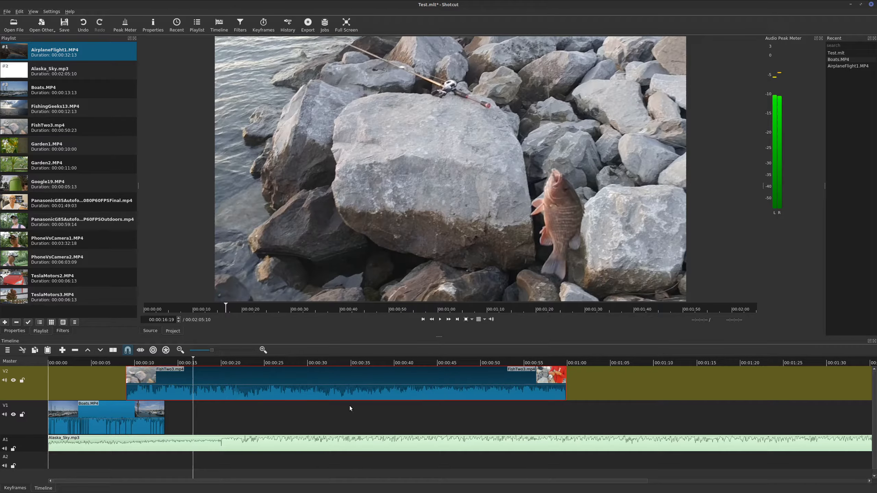
{"action": "left_click", "coordinate": [263, 28]}
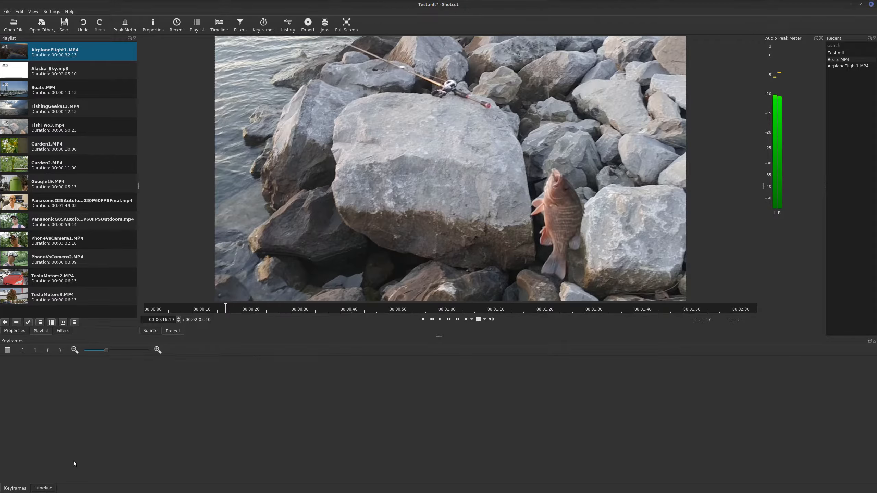
{"action": "left_click", "coordinate": [228, 30]}
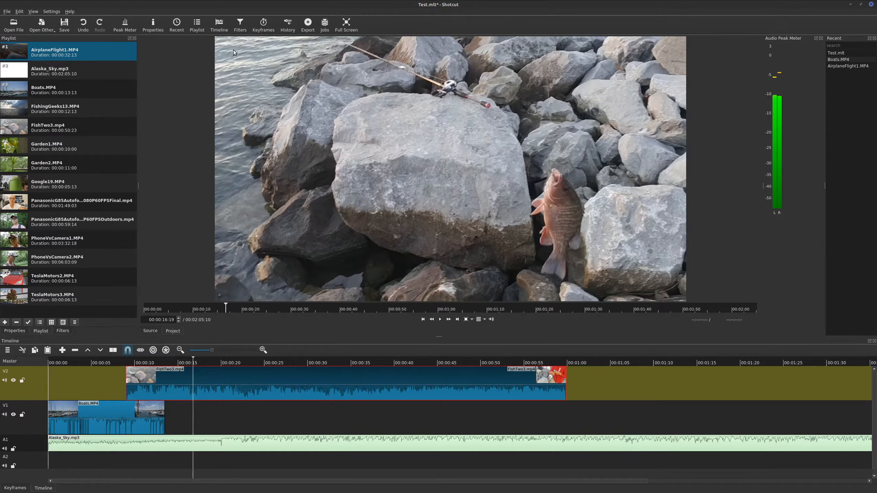
{"action": "left_click", "coordinate": [61, 331]}
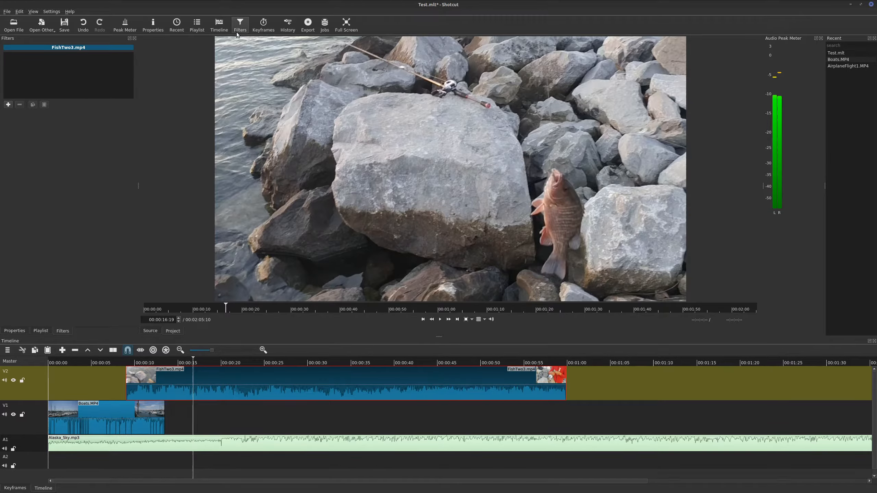
{"action": "left_click", "coordinate": [198, 26]}
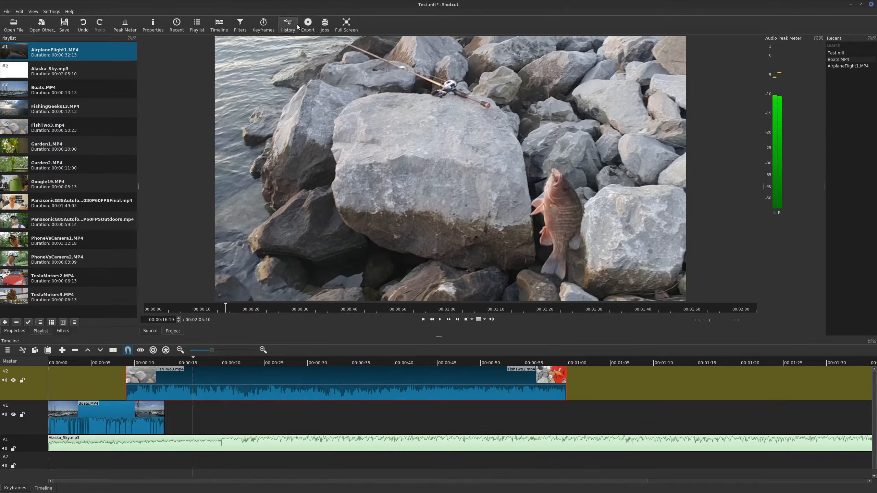
Step: Review the project's edit history back to its first entry and show the export jobs list
{"action": "left_click", "coordinate": [288, 26]}
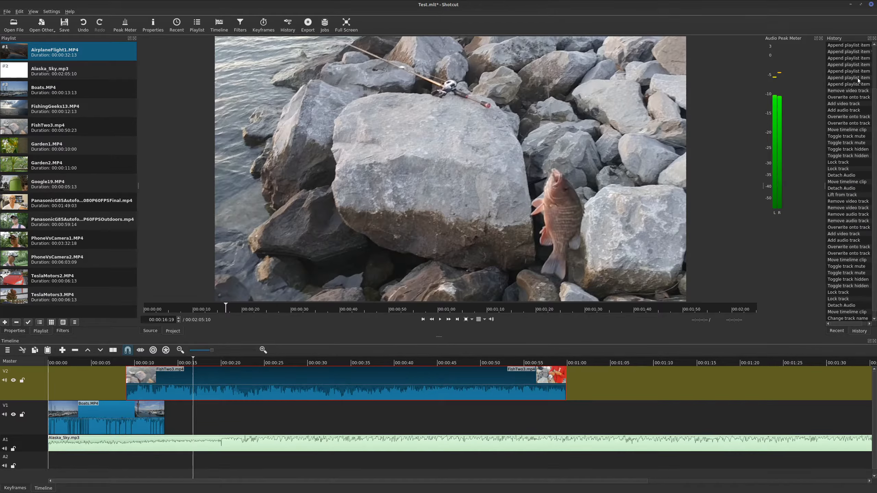
{"action": "scroll", "coordinate": [867, 238], "scroll_direction": "up", "scroll_amount": 3}
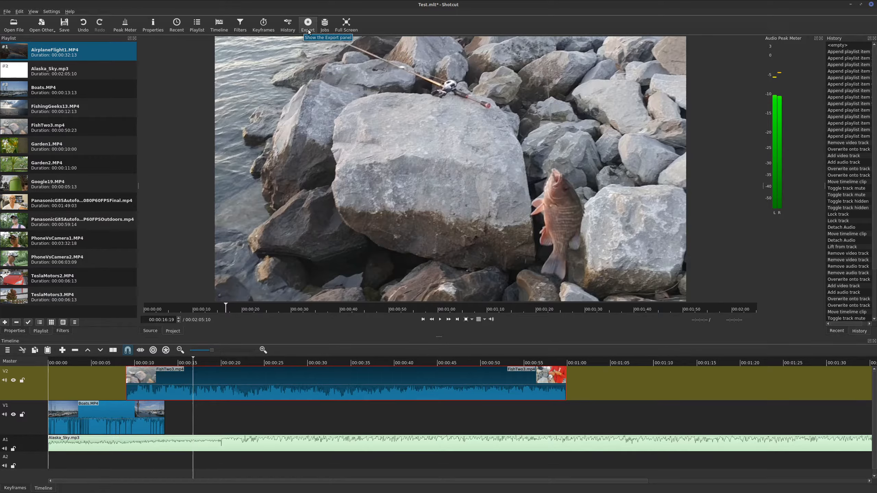
{"action": "left_click", "coordinate": [330, 30]}
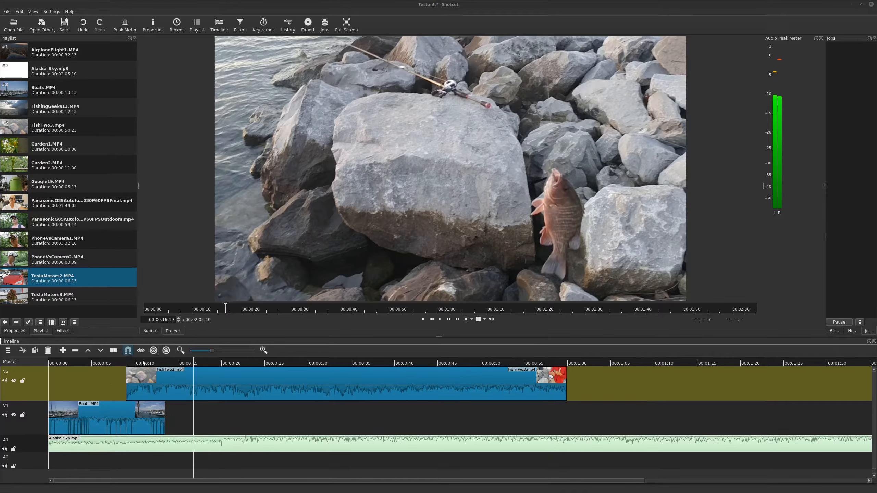
Step: Hide the audio waveforms on the timeline clips and show them again
{"action": "left_click", "coordinate": [8, 350]}
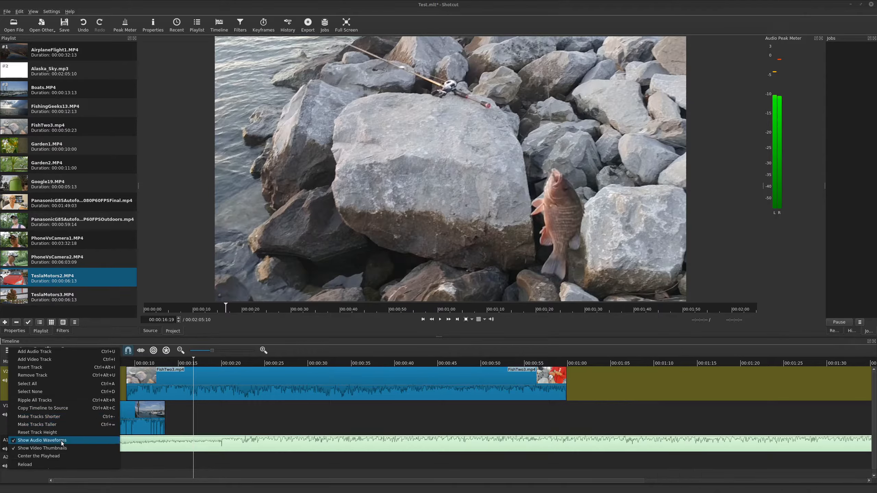
{"action": "left_click", "coordinate": [29, 441]}
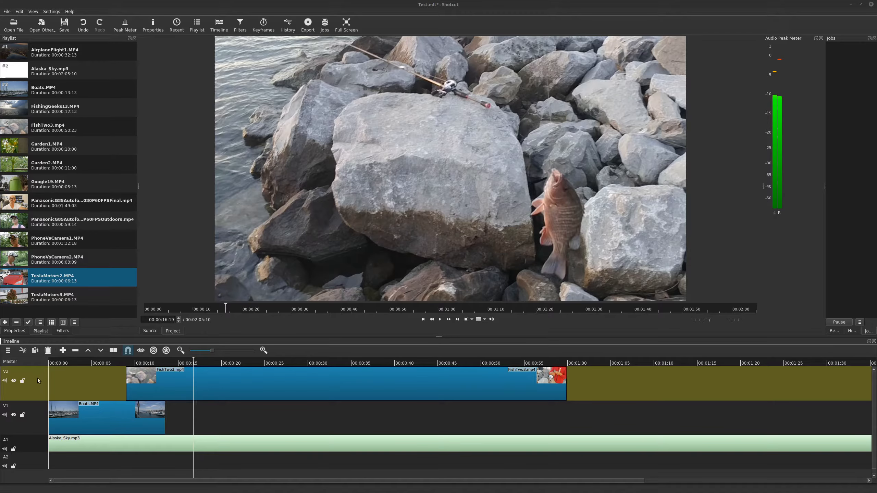
{"action": "left_click", "coordinate": [7, 351]}
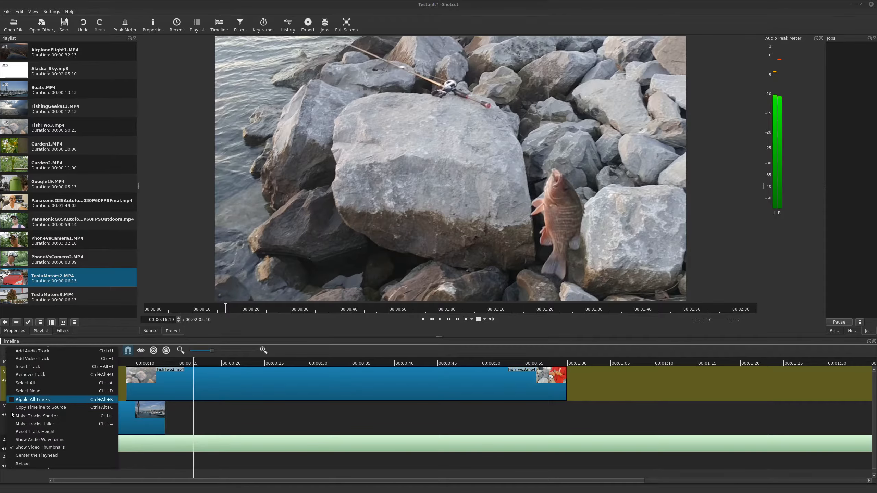
{"action": "left_click", "coordinate": [14, 444]}
Step: Hide the video thumbnails on the timeline clips and show them again
{"action": "left_click", "coordinate": [7, 351]}
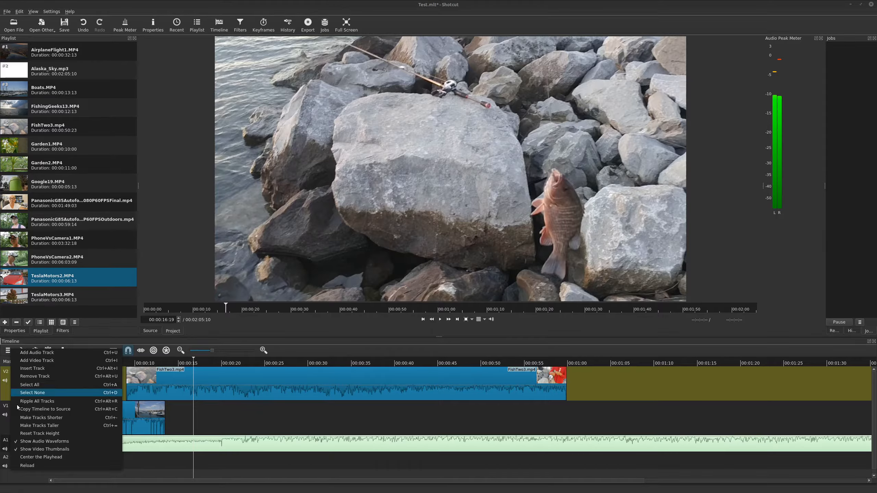
{"action": "left_click", "coordinate": [16, 449]}
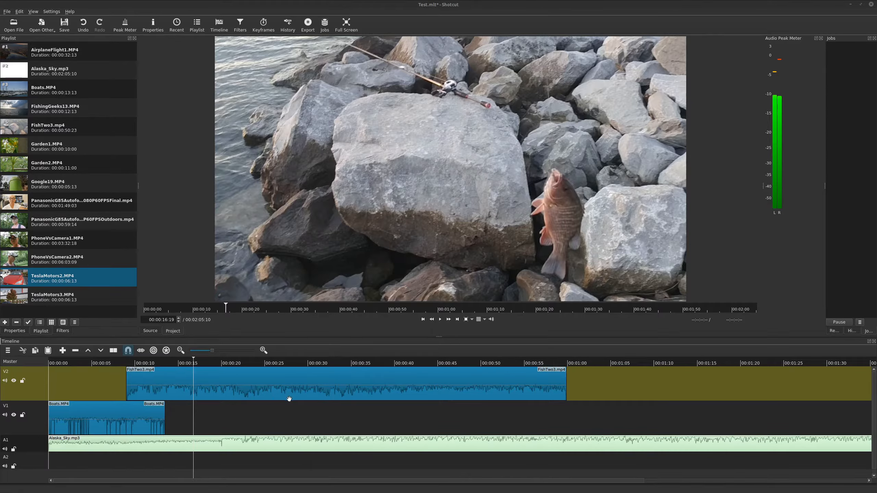
{"action": "left_click", "coordinate": [7, 350]}
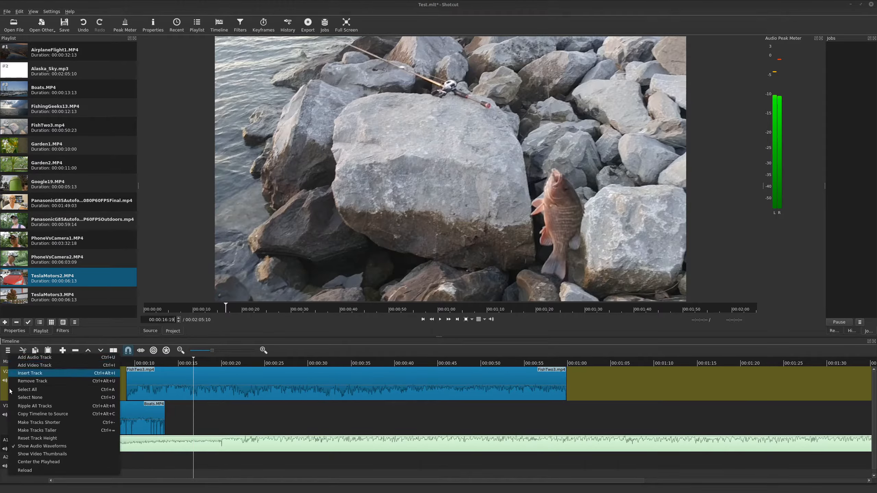
{"action": "left_click", "coordinate": [14, 456]}
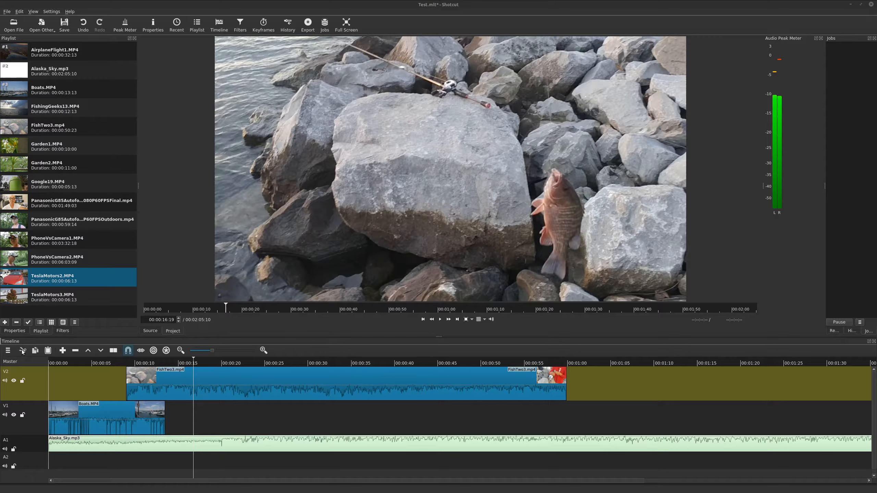
Step: Cut the Boats.MP4 clip from the start of track V1 and place it on the same track at about 49 seconds
{"action": "left_click", "coordinate": [111, 424]}
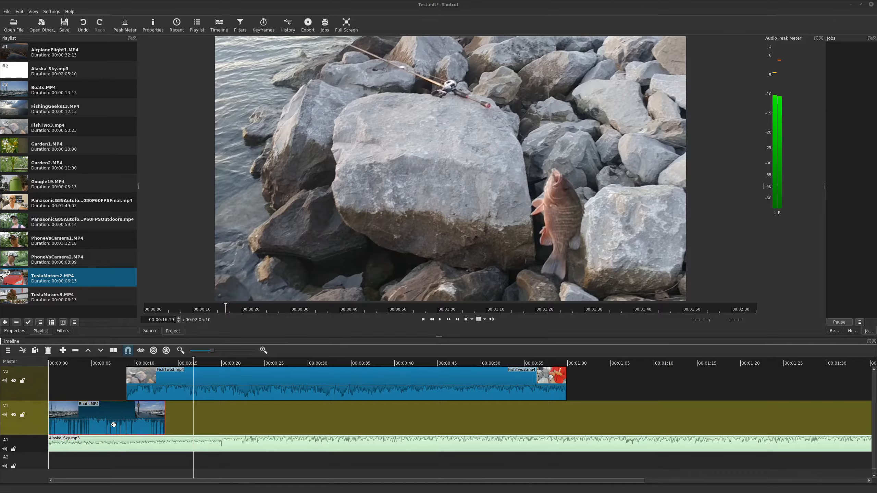
{"action": "left_click", "coordinate": [20, 350]}
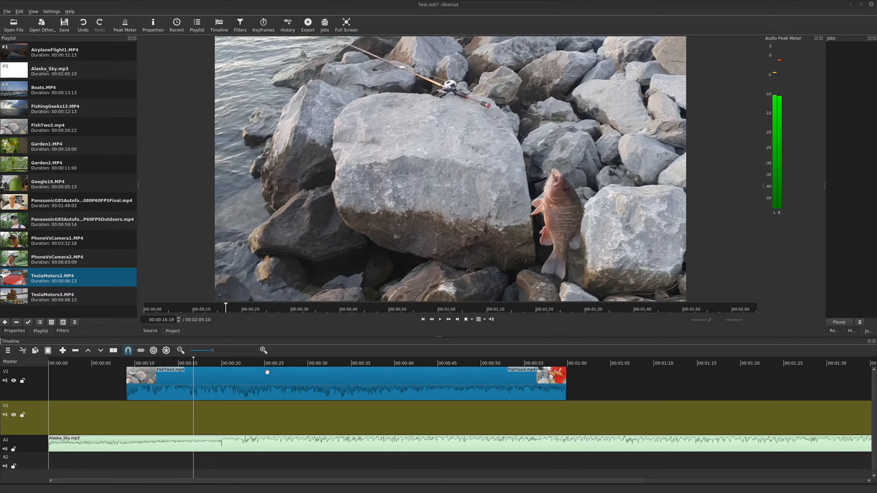
{"action": "left_click_drag", "start_coordinate": [191, 358], "coordinate": [477, 361]}
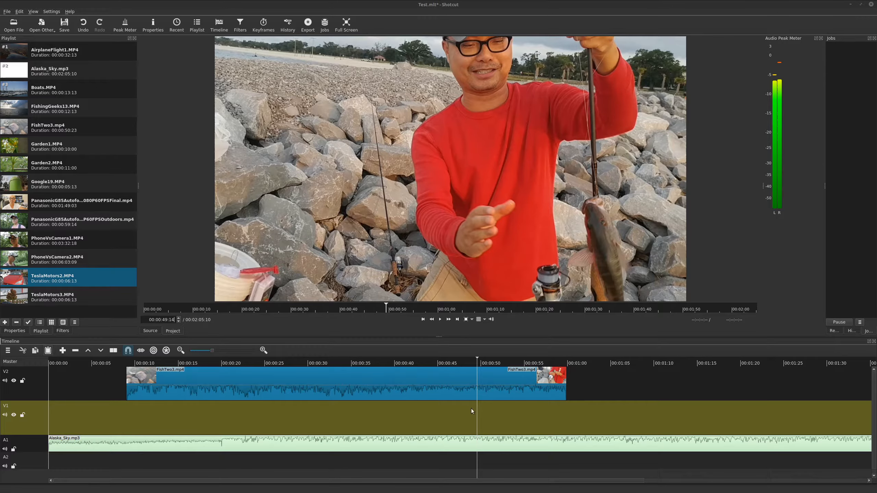
{"action": "key", "text": "b"}
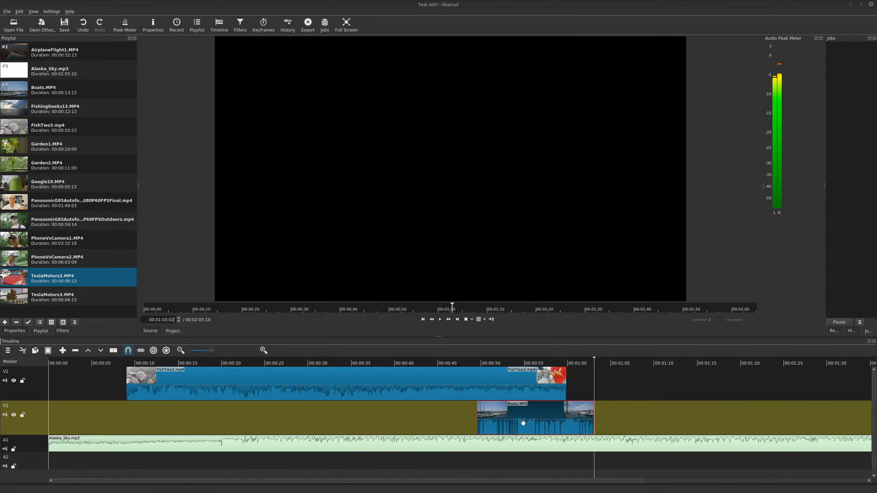
Step: Copy the Boats.MP4 clip and insert the copy on track V1 at about 8 seconds
{"action": "left_click", "coordinate": [518, 358]}
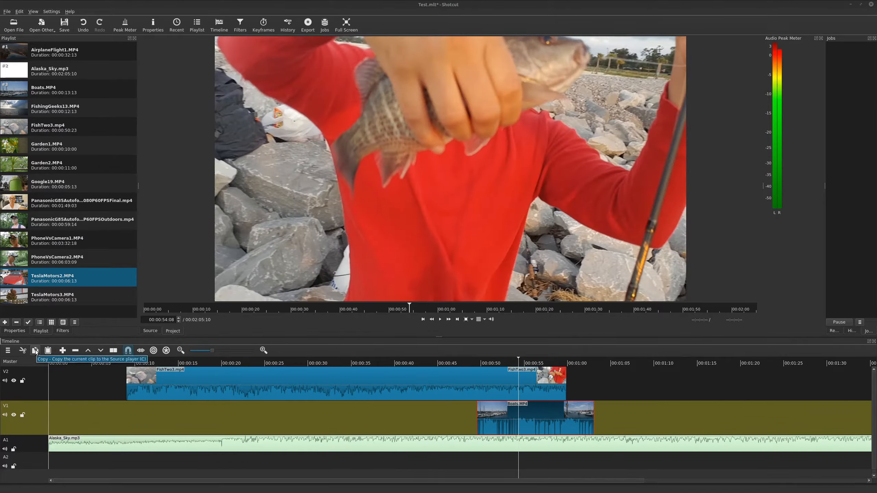
{"action": "left_click", "coordinate": [99, 358]}
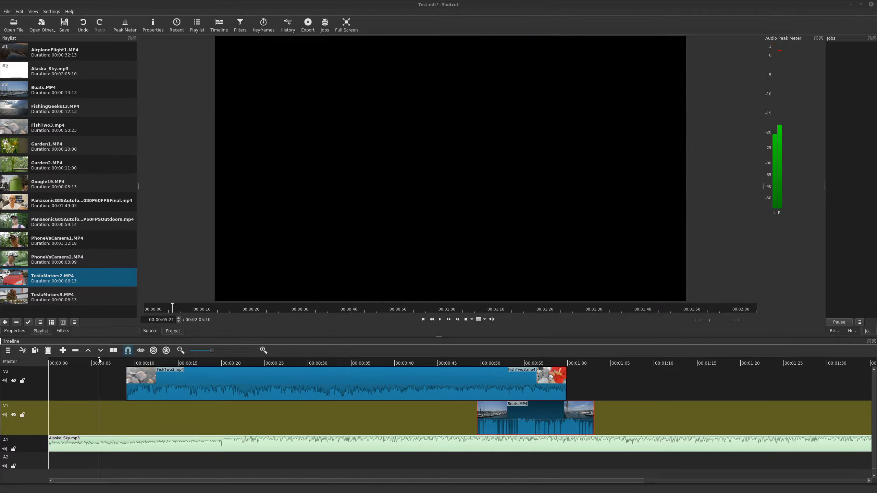
{"action": "left_click", "coordinate": [121, 423]}
{"action": "key", "text": "ctrl+v"}
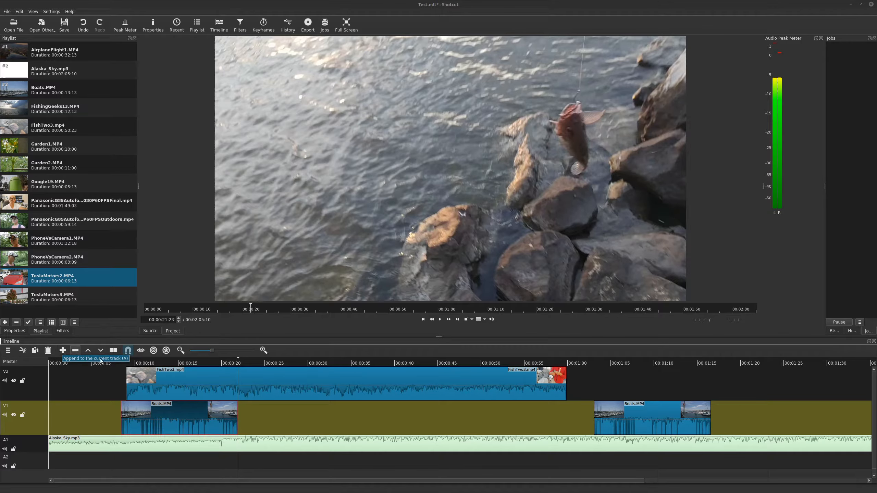
Step: Append the copied Boats.MP4 clip to the end of track V2, directly after FishTwo3.mp4
{"action": "left_click", "coordinate": [82, 378]}
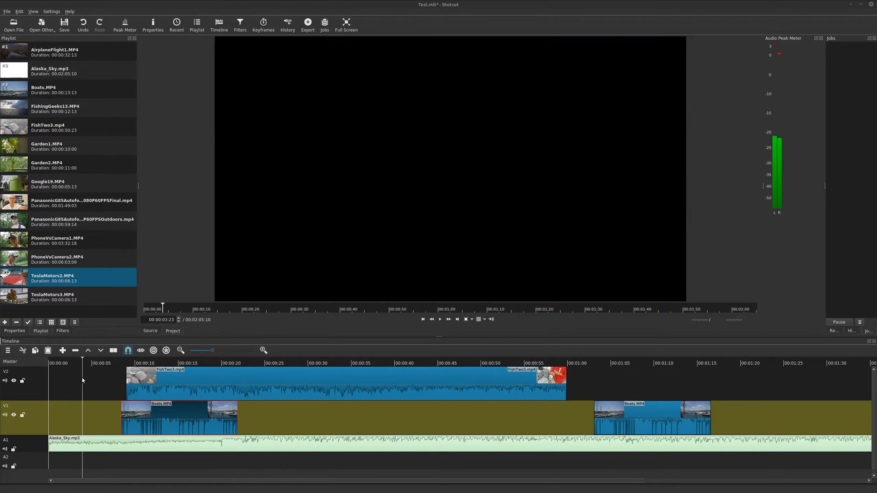
{"action": "left_click", "coordinate": [40, 383]}
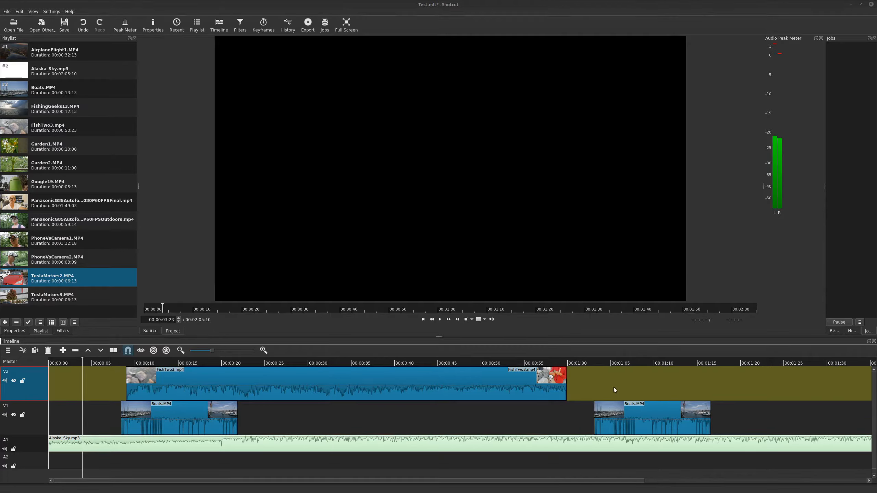
{"action": "left_click", "coordinate": [571, 359]}
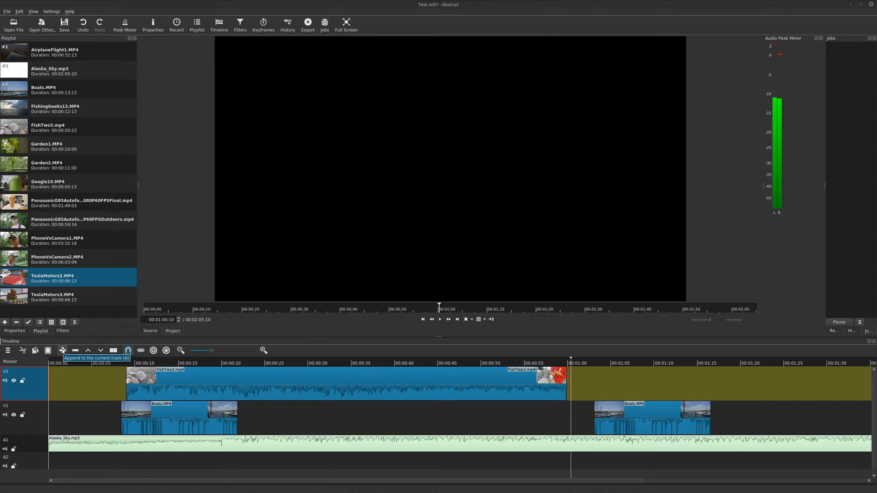
{"action": "key", "text": "a"}
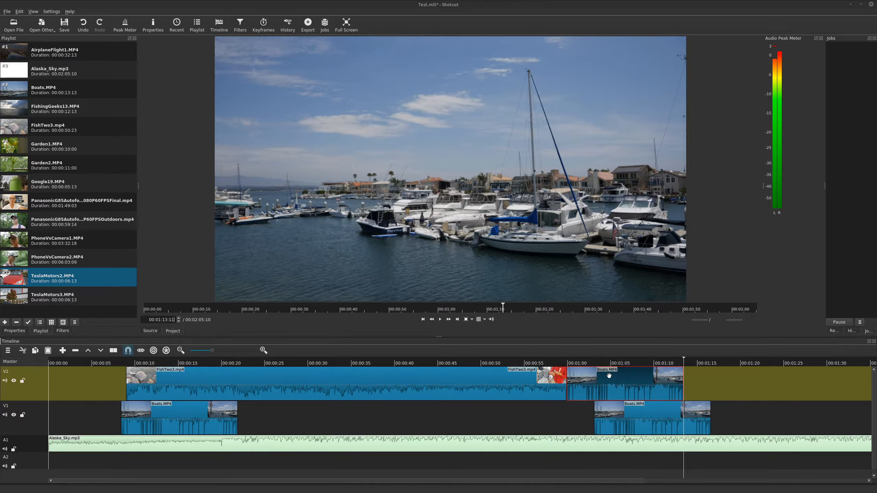
{"action": "key", "text": "ctrl+z"}
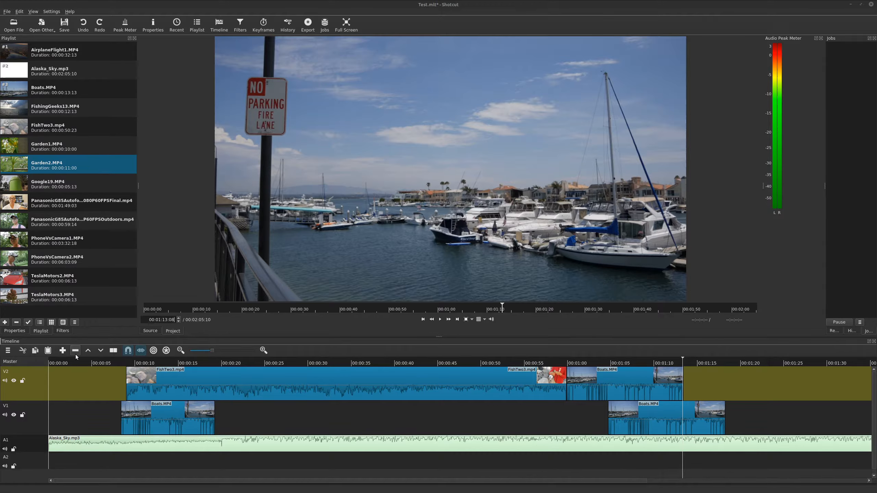
Step: Ripple-delete the FishTwo3.mp4 clip from track V2 and undo the deletion
{"action": "left_click", "coordinate": [324, 383]}
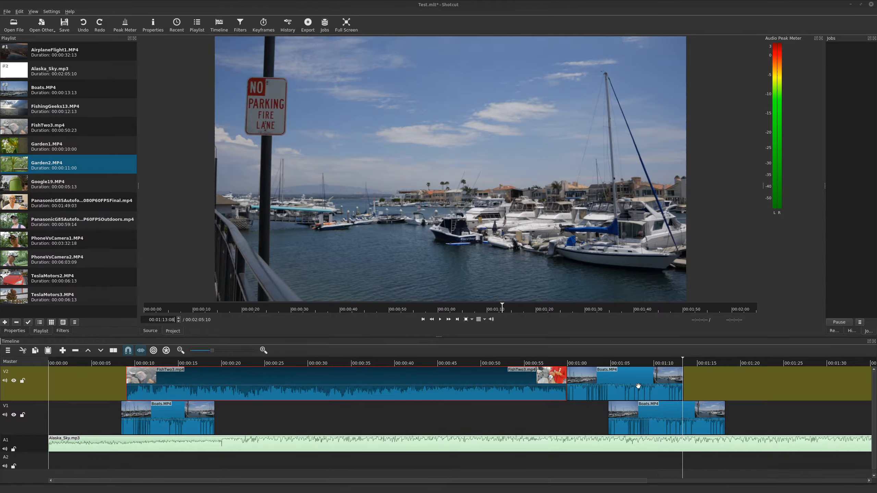
{"action": "left_click", "coordinate": [75, 350]}
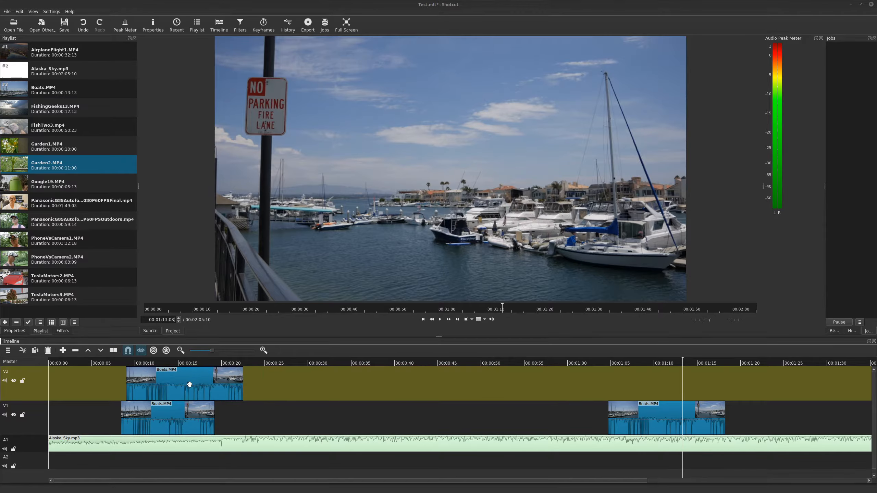
{"action": "key", "text": "ctrl+z"}
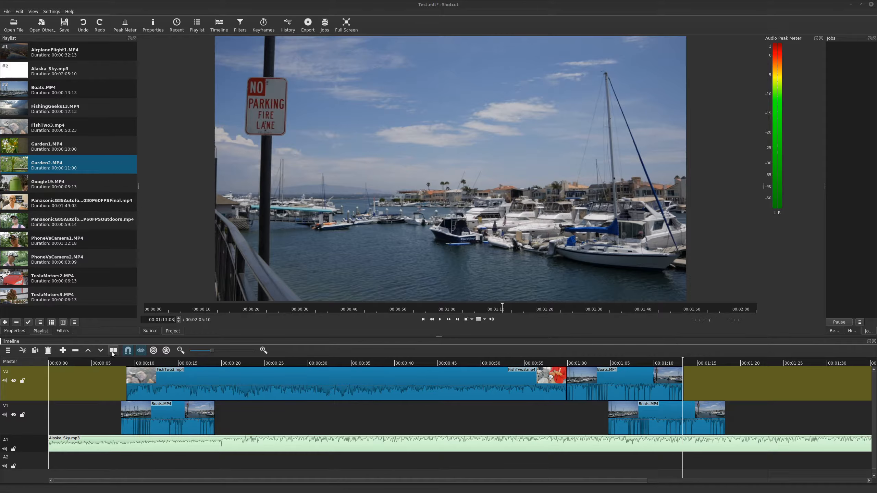
Step: Lift the FishTwo3.mp4 clip off track V2 without shifting the other clips, and undo the lift
{"action": "left_click", "coordinate": [376, 385]}
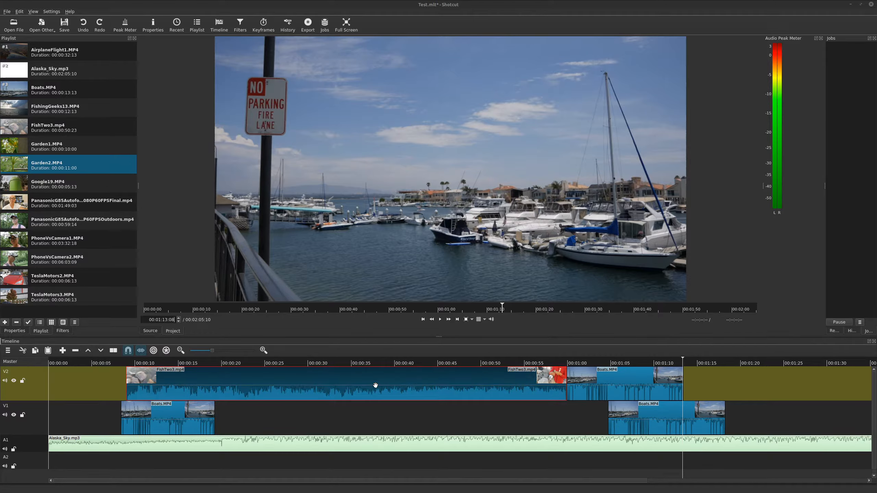
{"action": "key", "text": "z"}
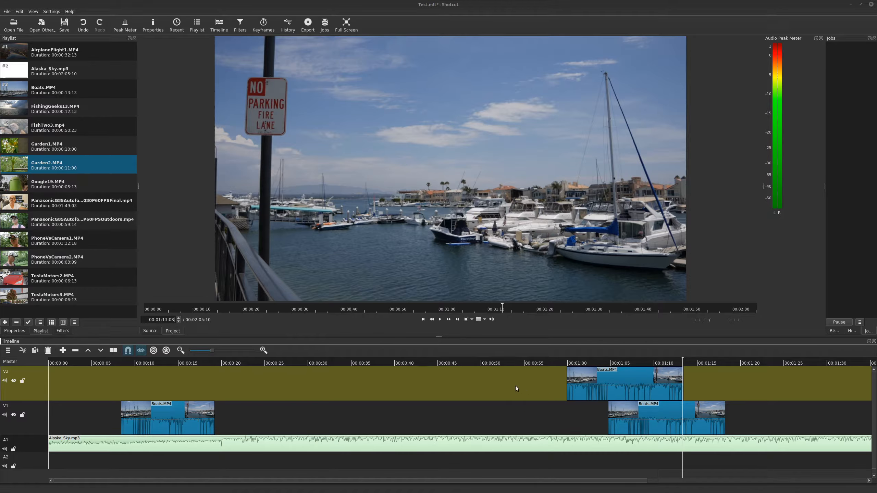
{"action": "key", "text": "ctrl+z"}
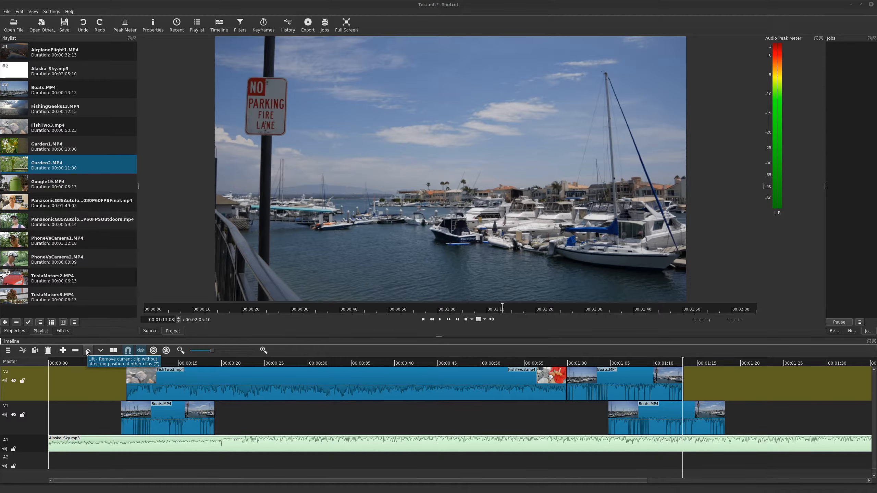
Step: Lift the first Boats.MP4 clip off track V1 and overwrite Garden2.MP4 onto that track at about 4 seconds
{"action": "left_click", "coordinate": [171, 425]}
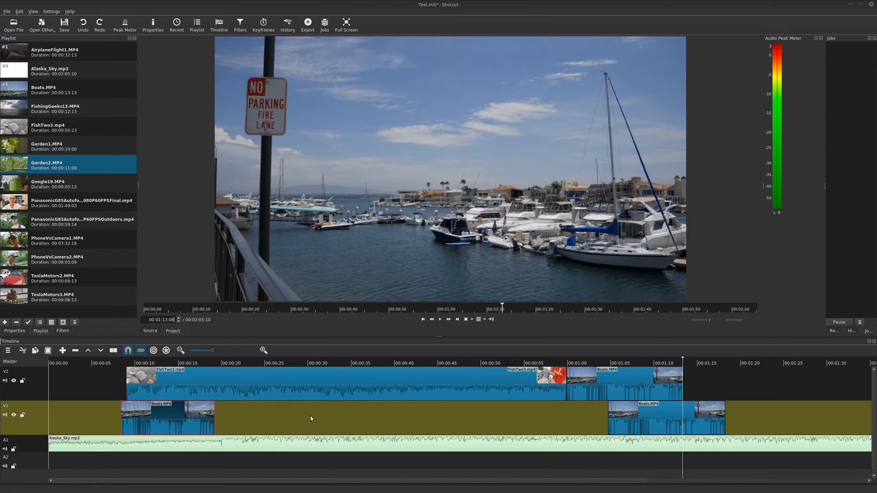
{"action": "left_click", "coordinate": [88, 350]}
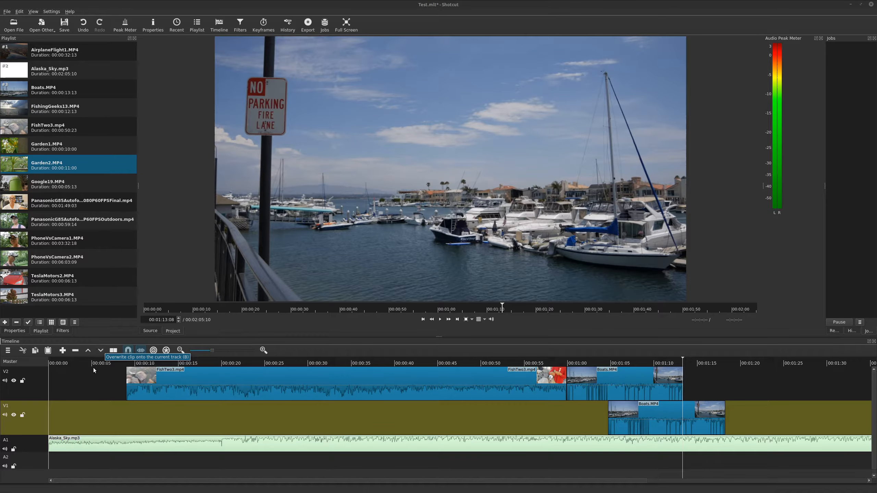
{"action": "left_click", "coordinate": [82, 360]}
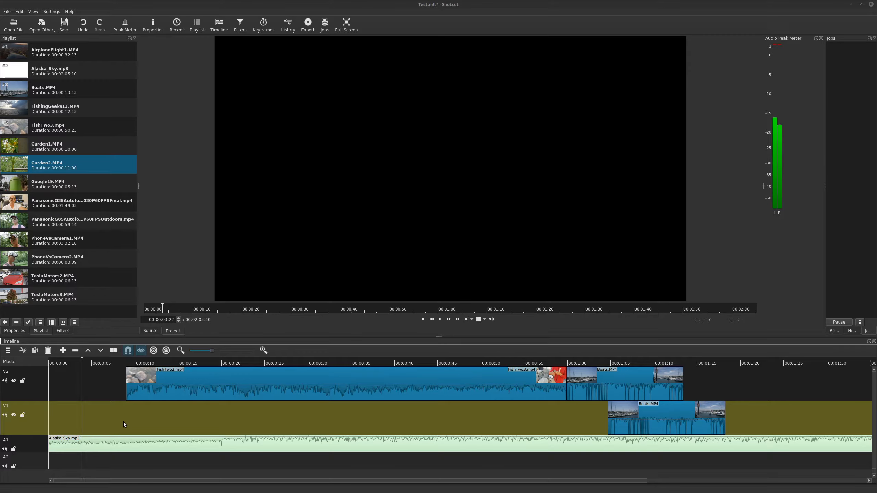
{"action": "left_click", "coordinate": [148, 331]}
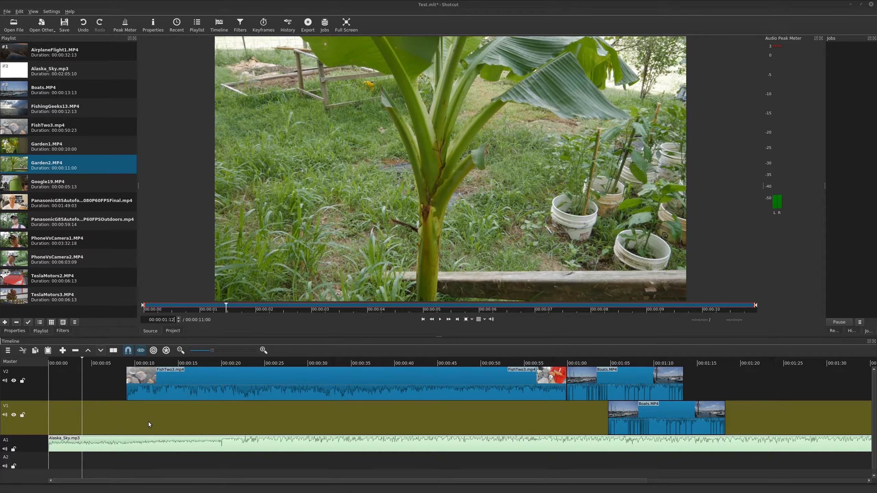
{"action": "key", "text": "b"}
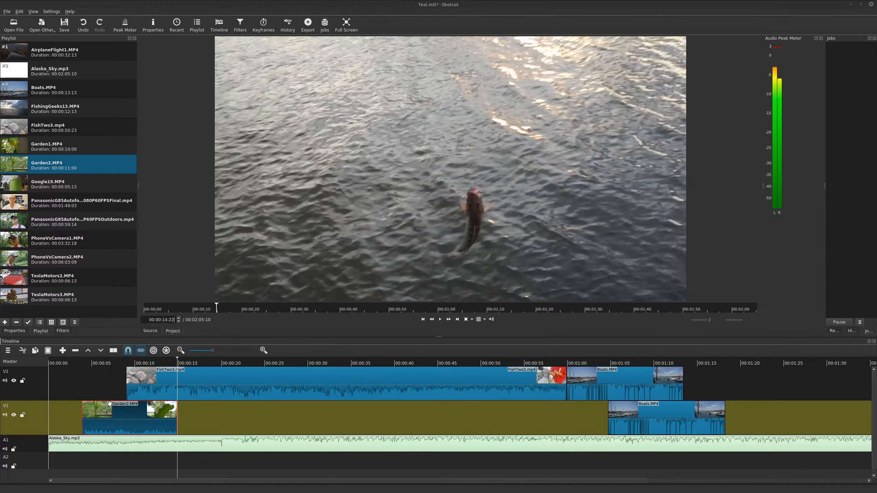
Step: Split Garden2.MP4 on track V1 at about 6 seconds and FishTwo3.mp4 on track V2 at about 16 seconds
{"action": "left_click", "coordinate": [102, 361]}
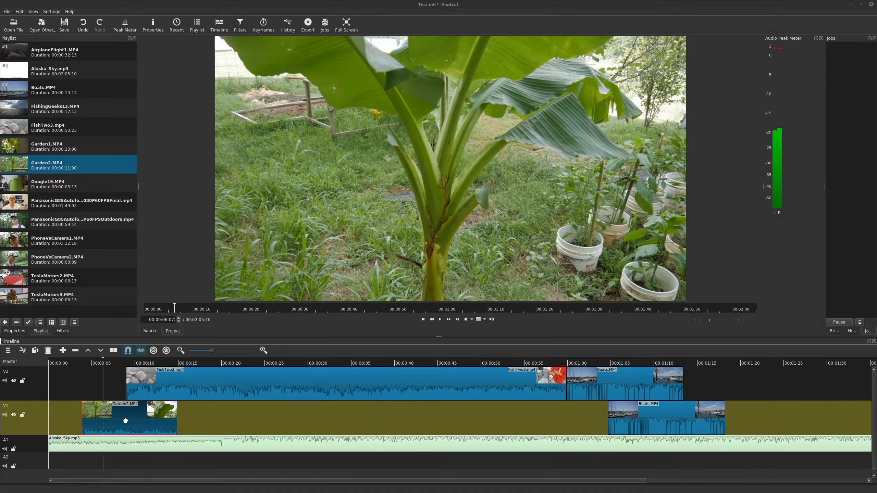
{"action": "left_click", "coordinate": [113, 350]}
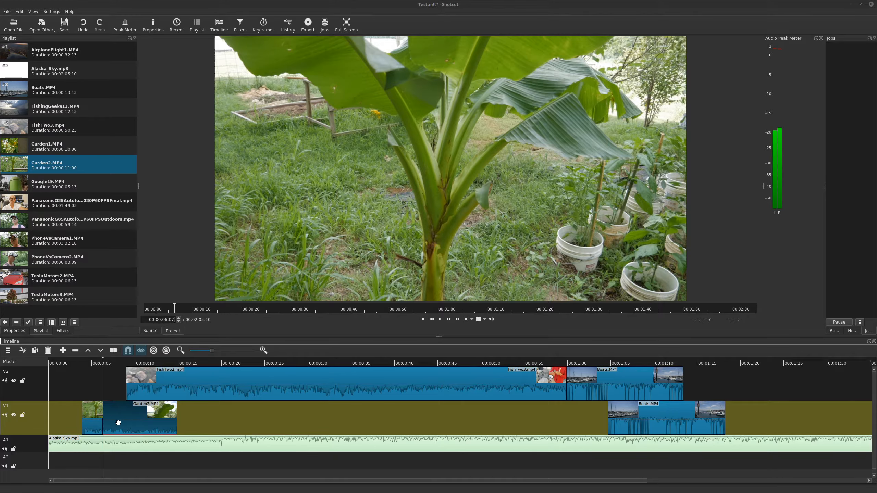
{"action": "left_click", "coordinate": [122, 359]}
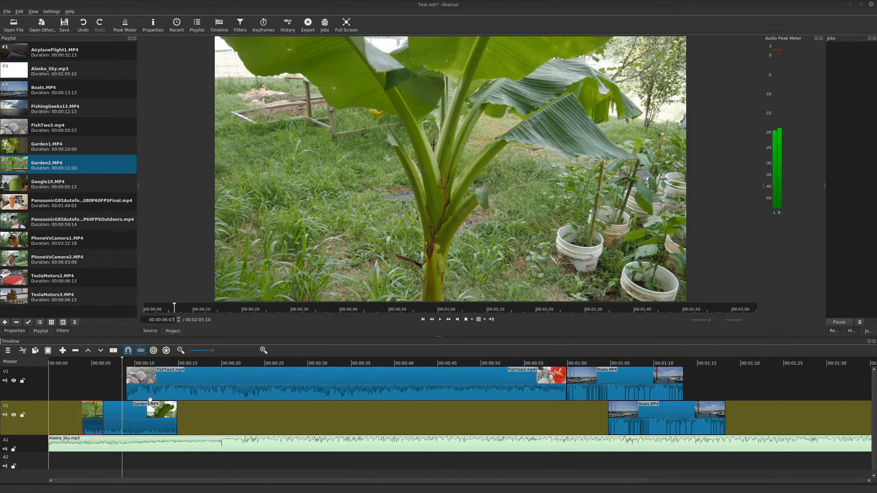
{"action": "left_click", "coordinate": [190, 364]}
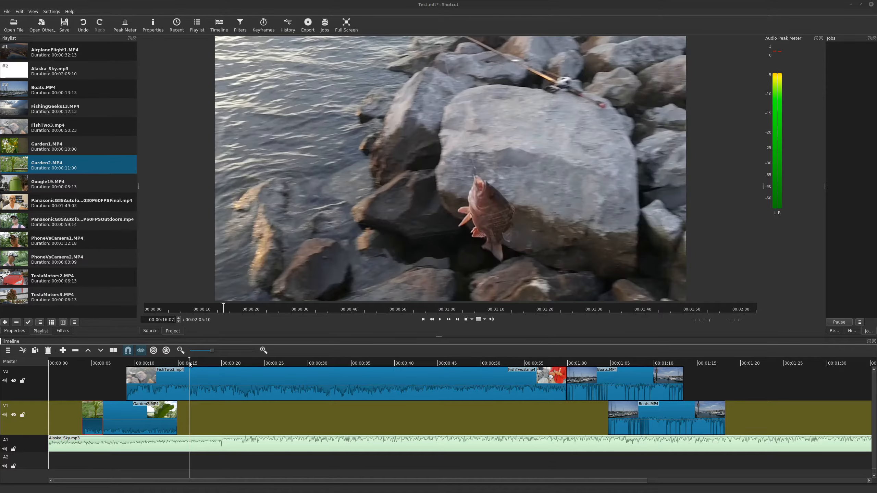
{"action": "left_click", "coordinate": [114, 351]}
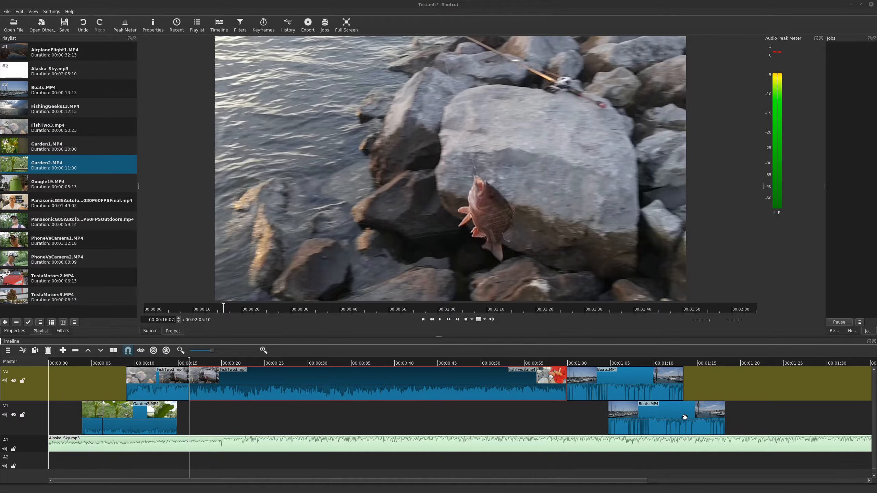
Step: Move the Boats.MP4 clip on track V1 directly against the end of Garden2.MP4
{"action": "left_click_drag", "start_coordinate": [685, 417], "coordinate": [249, 415]}
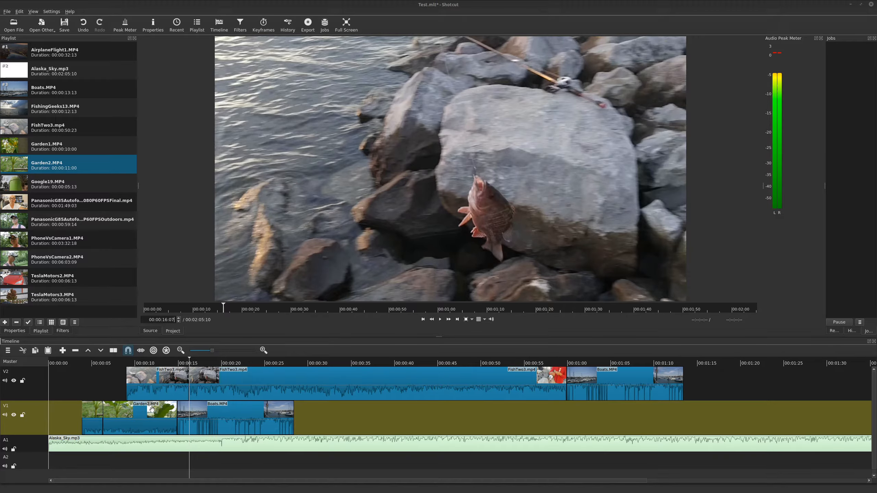
{"action": "left_click", "coordinate": [231, 417]}
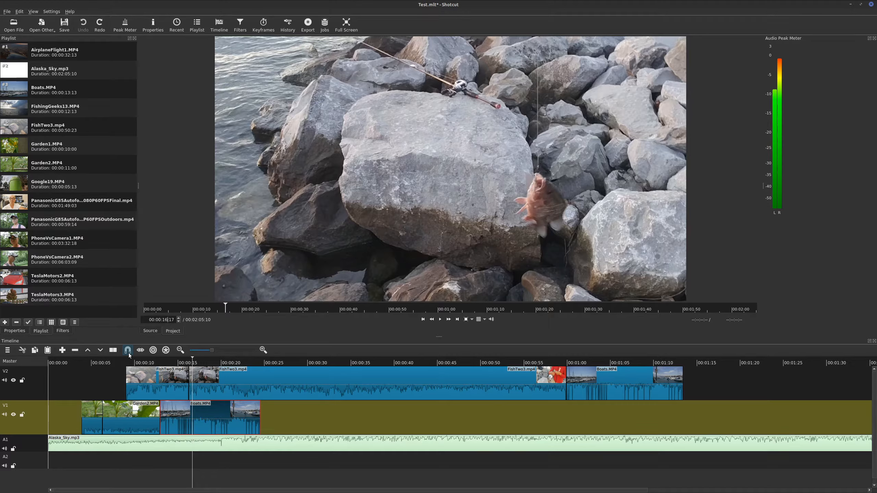
Step: With snapping off, shift Boats.MP4 slightly away from Garden2.MP4, try overlapping the two clips as a transition, and undo the overlap
{"action": "mouse_move", "coordinate": [218, 411]}
{"action": "left_mouse_down"}
{"action": "mouse_move", "coordinate": [267, 414]}
{"action": "mouse_move", "coordinate": [223, 422]}
{"action": "left_mouse_up"}
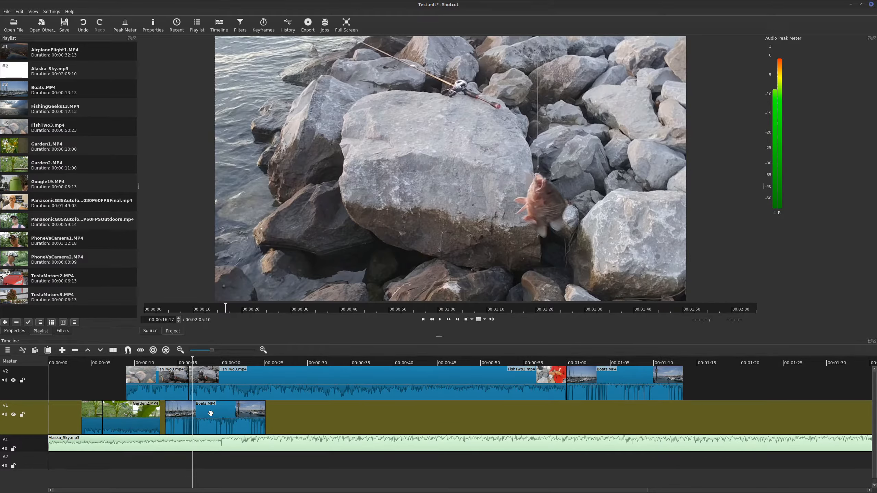
{"action": "left_click_drag", "start_coordinate": [210, 413], "coordinate": [188, 413]}
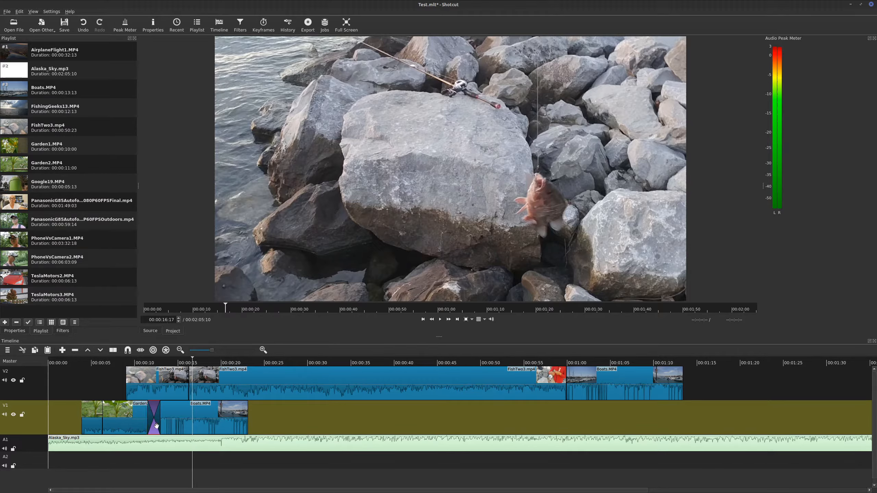
{"action": "key", "text": "ctrl+z"}
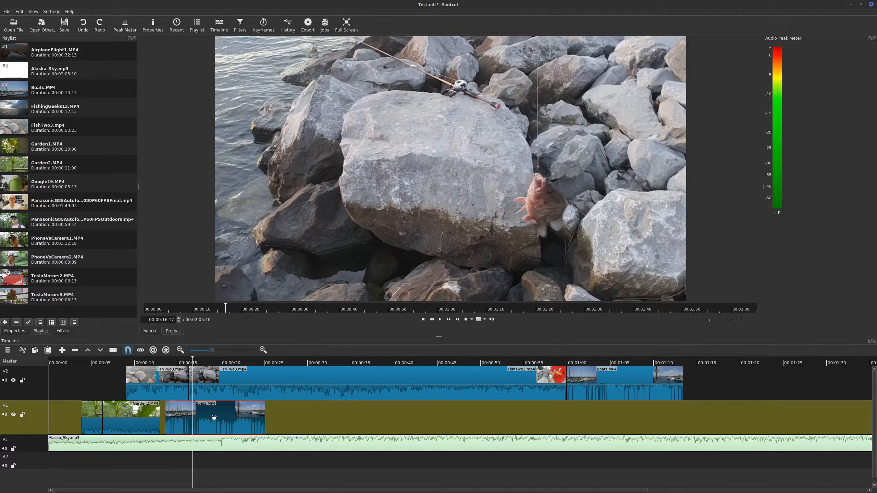
Step: With snapping on, overlap Boats.MP4 with Garden2.MP4, undo the overlap, and snap Boats.MP4 against the end of Garden2.MP4
{"action": "left_click_drag", "start_coordinate": [211, 417], "coordinate": [192, 418]}
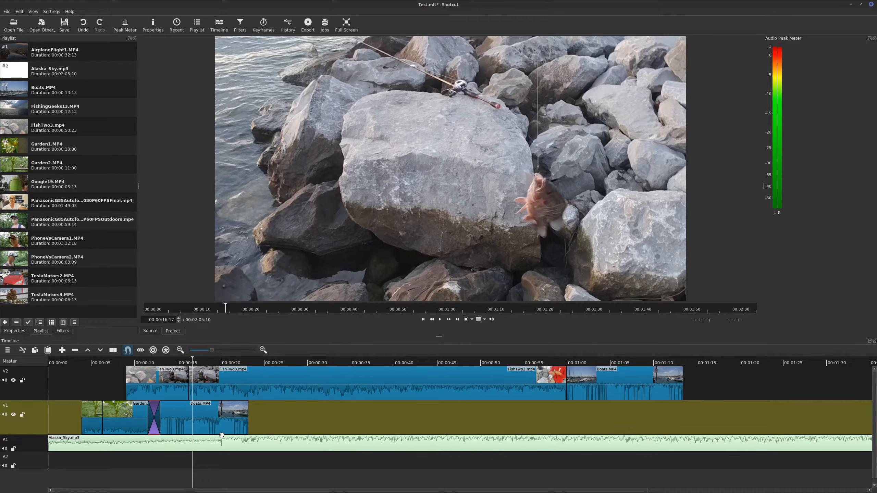
{"action": "key", "text": "ctrl+z"}
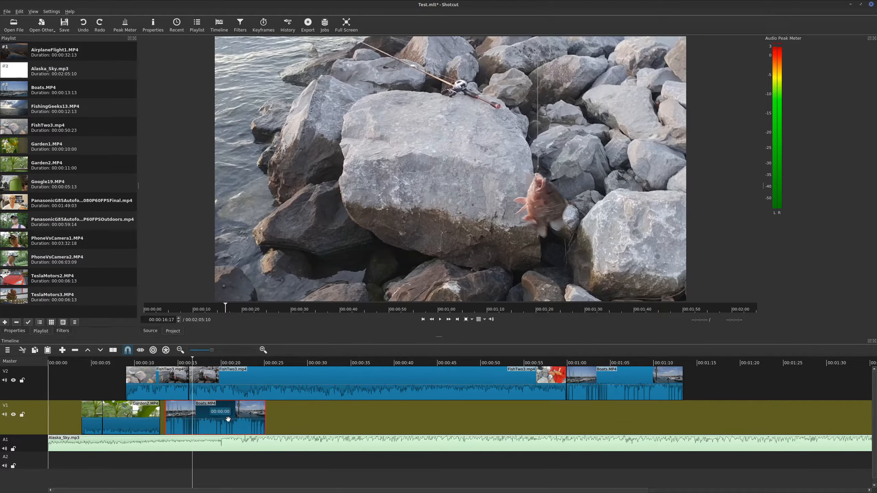
{"action": "left_click_drag", "start_coordinate": [229, 419], "coordinate": [223, 421]}
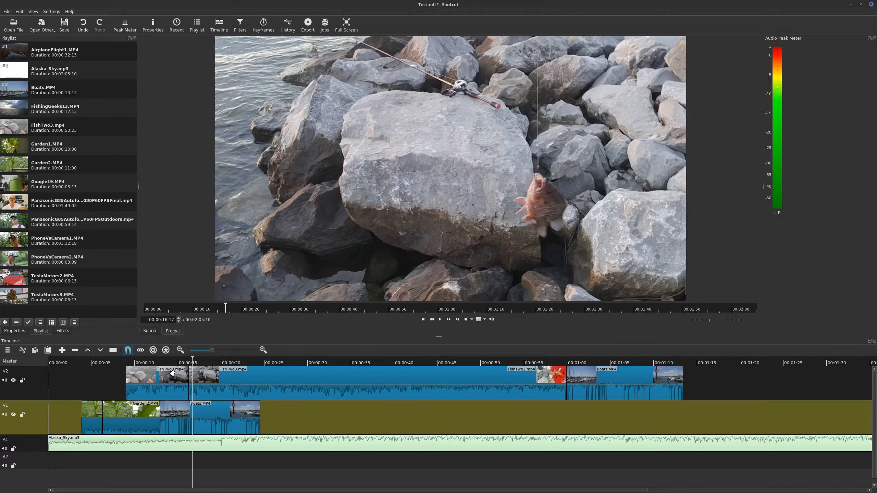
Step: Move the second FishTwo3.mp4 segment on track V2 about 1.5 seconds later, overlapping Boats.MP4 to create a transition
{"action": "left_click", "coordinate": [229, 385]}
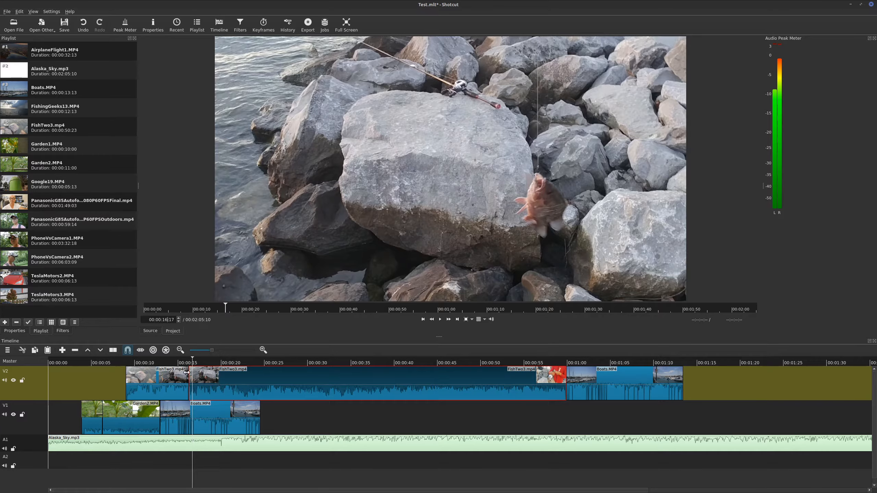
{"action": "left_click", "coordinate": [140, 351]}
{"action": "mouse_move", "coordinate": [511, 380]}
{"action": "left_mouse_down"}
{"action": "mouse_move", "coordinate": [567, 381]}
{"action": "mouse_move", "coordinate": [523, 381]}
{"action": "left_mouse_up"}
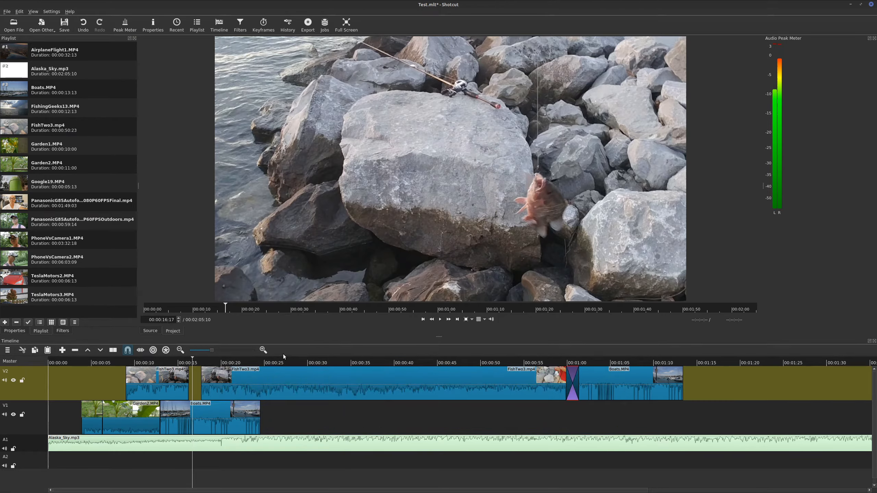
Step: Move the second FishTwo3.mp4 segment back against the first one on track V2, and try dragging with scrubbing toggled
{"action": "left_click", "coordinate": [278, 363]}
{"action": "left_click_drag", "start_coordinate": [374, 392], "coordinate": [346, 383]}
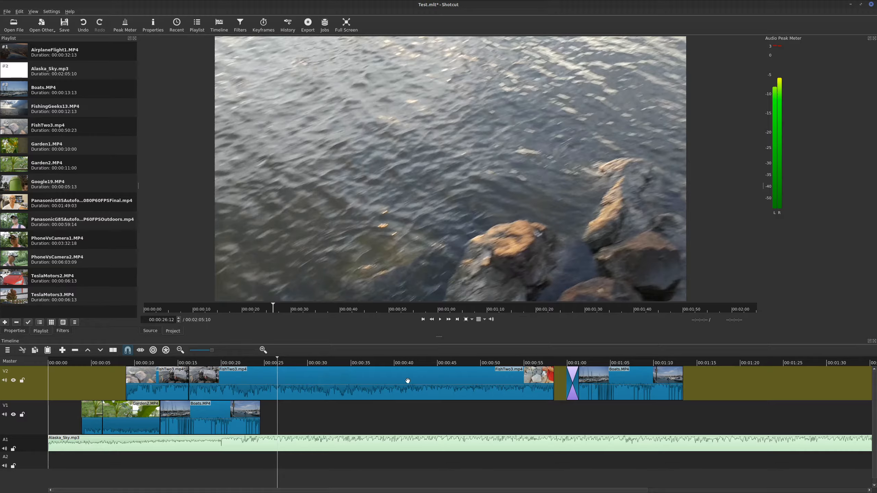
{"action": "left_click", "coordinate": [141, 350]}
{"action": "mouse_move", "coordinate": [331, 380]}
{"action": "left_mouse_down"}
{"action": "mouse_move", "coordinate": [399, 379]}
{"action": "mouse_move", "coordinate": [204, 383]}
{"action": "mouse_move", "coordinate": [588, 389]}
{"action": "mouse_move", "coordinate": [339, 395]}
{"action": "left_mouse_up"}
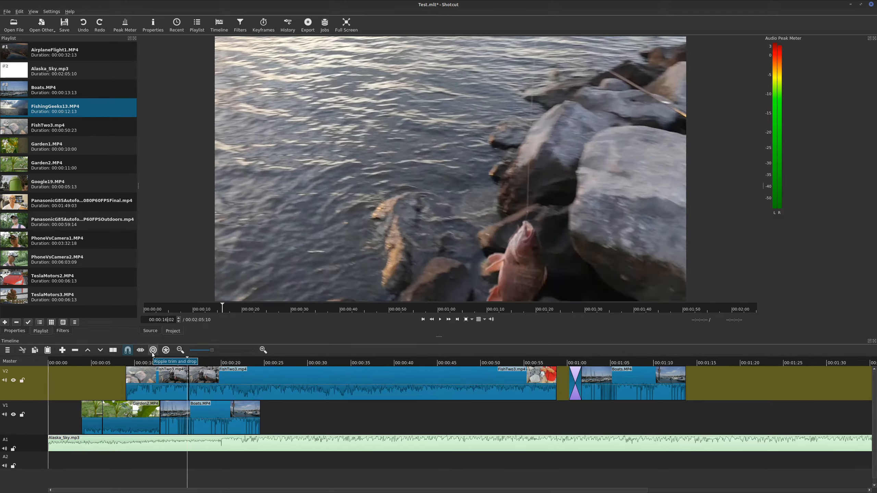
Step: Trim the second FishTwo3.mp4 segment on track V2 to start at about 21 seconds and end at about 44 seconds
{"action": "left_click", "coordinate": [203, 385]}
{"action": "left_click_drag", "start_coordinate": [189, 377], "coordinate": [237, 377]}
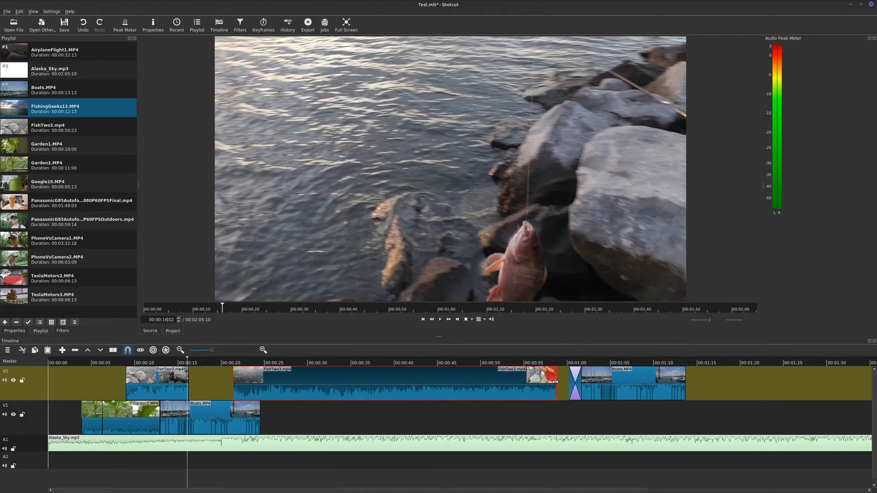
{"action": "left_click_drag", "start_coordinate": [555, 382], "coordinate": [278, 413]}
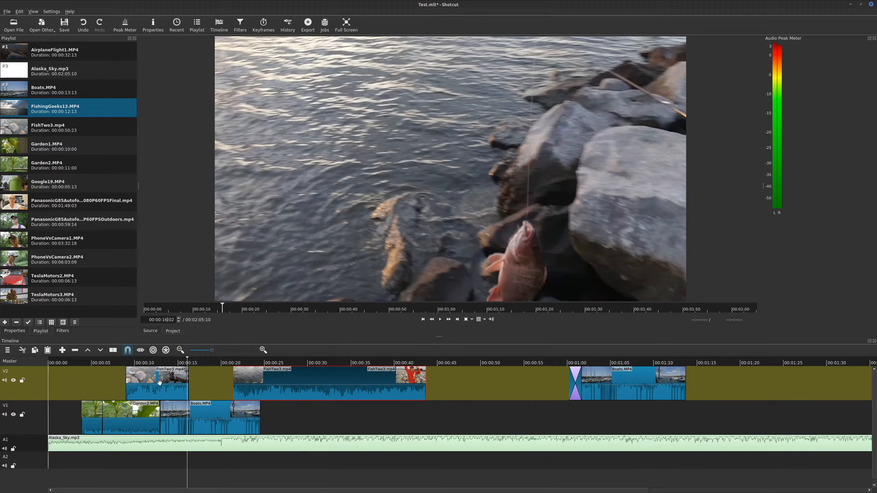
Step: Extend the first FishTwo3.mp4 segment on track V2 to end at about 17 seconds, and move the second segment against it
{"action": "left_click", "coordinate": [159, 383]}
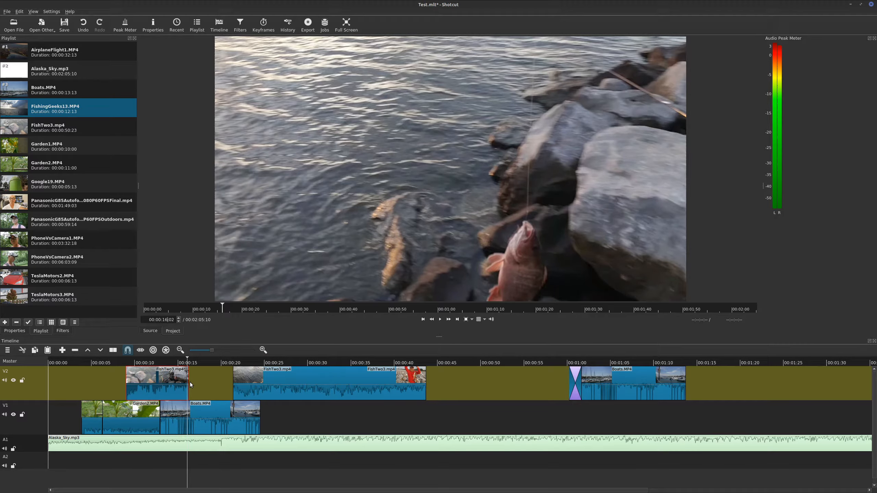
{"action": "left_click_drag", "start_coordinate": [189, 382], "coordinate": [187, 382]}
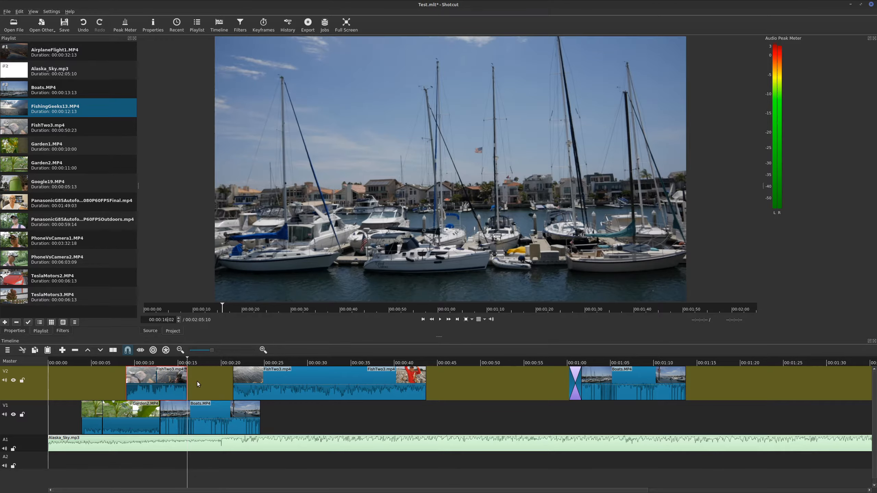
{"action": "left_click_drag", "start_coordinate": [187, 381], "coordinate": [207, 381]}
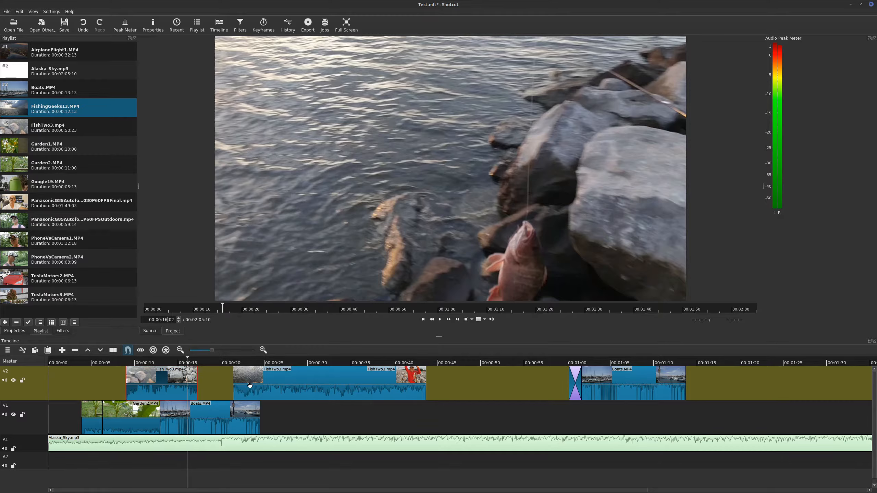
{"action": "left_click_drag", "start_coordinate": [264, 378], "coordinate": [228, 378]}
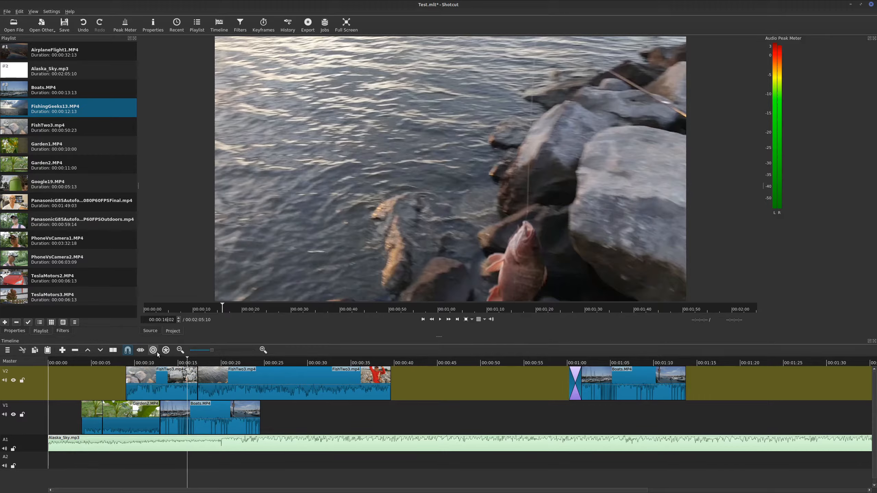
Step: With rippling turned on, trim the first FishTwo3.mp4 segment to end at about 13 seconds, and extend it back to about 17 seconds
{"action": "left_click", "coordinate": [163, 372]}
{"action": "left_click", "coordinate": [153, 350]}
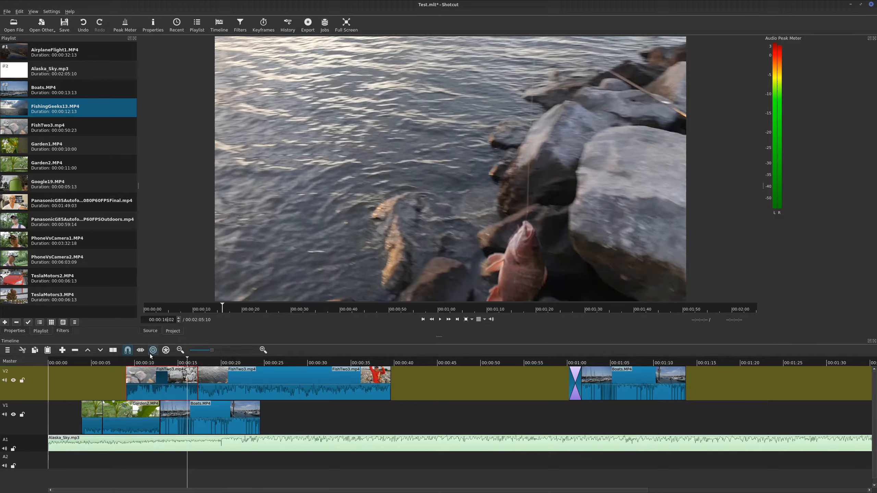
{"action": "left_click_drag", "start_coordinate": [195, 382], "coordinate": [160, 383]}
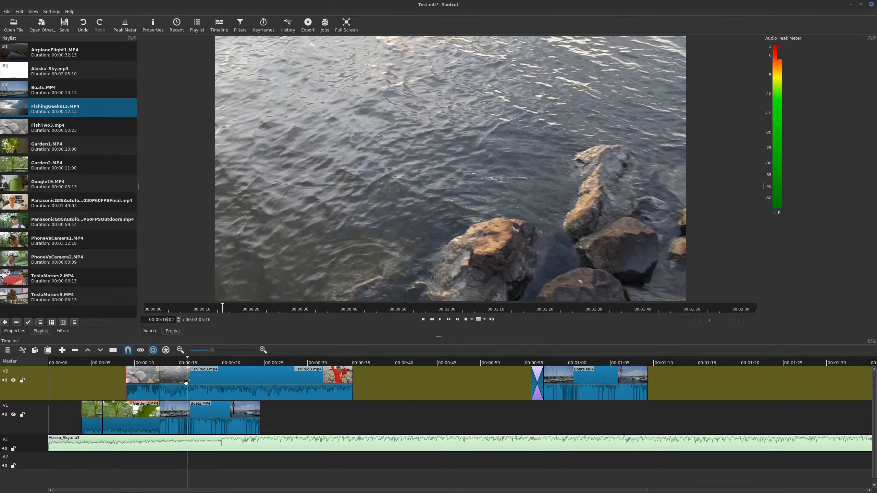
{"action": "left_click_drag", "start_coordinate": [160, 388], "coordinate": [195, 389]}
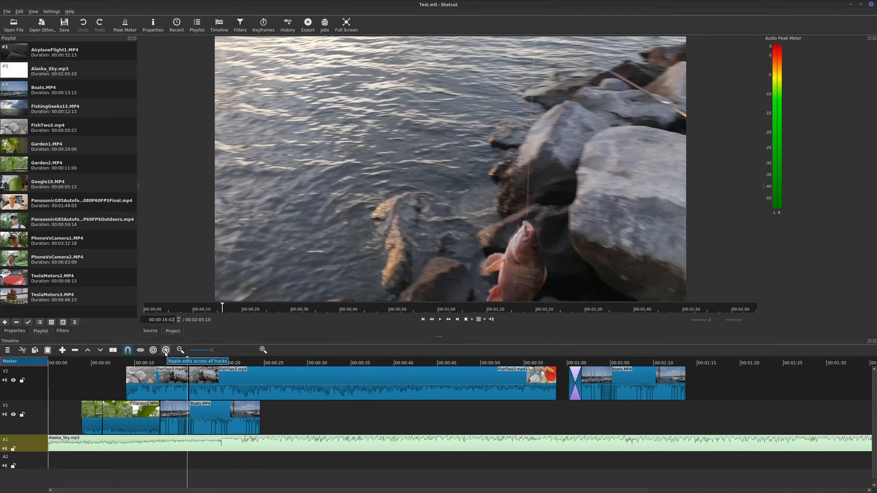
Step: Move Boats.MP4 on track V1 to start at about 28 seconds, and remove the gap between it and Garden2.MP4
{"action": "left_click", "coordinate": [226, 414]}
{"action": "left_click_drag", "start_coordinate": [226, 414], "coordinate": [361, 425]}
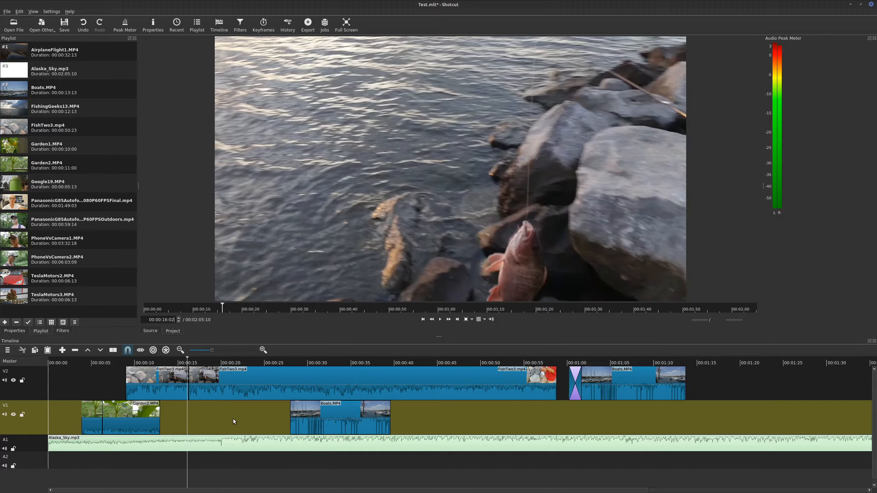
{"action": "left_click", "coordinate": [208, 418]}
{"action": "right_click", "coordinate": [207, 418]}
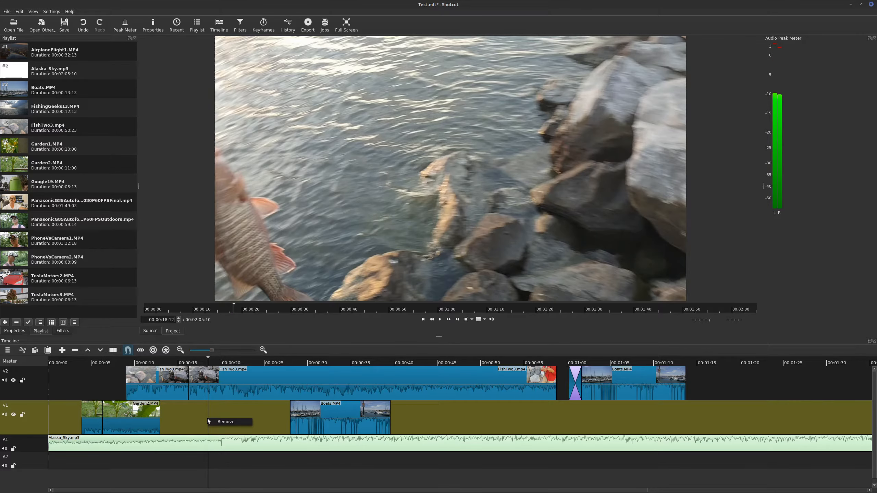
{"action": "left_click", "coordinate": [224, 424]}
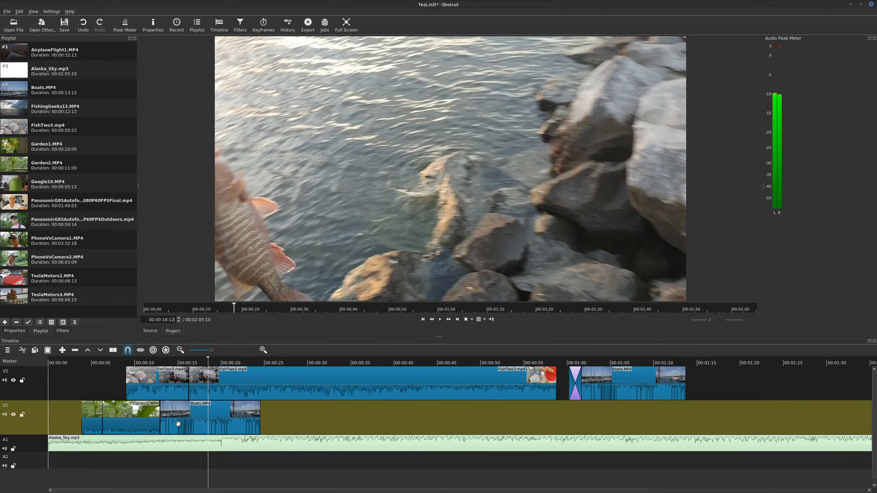
Step: Move Boats.MP4 on track V1 to start at about 23 seconds, and remove the gap before it with edits rippling across all tracks
{"action": "left_click", "coordinate": [222, 415]}
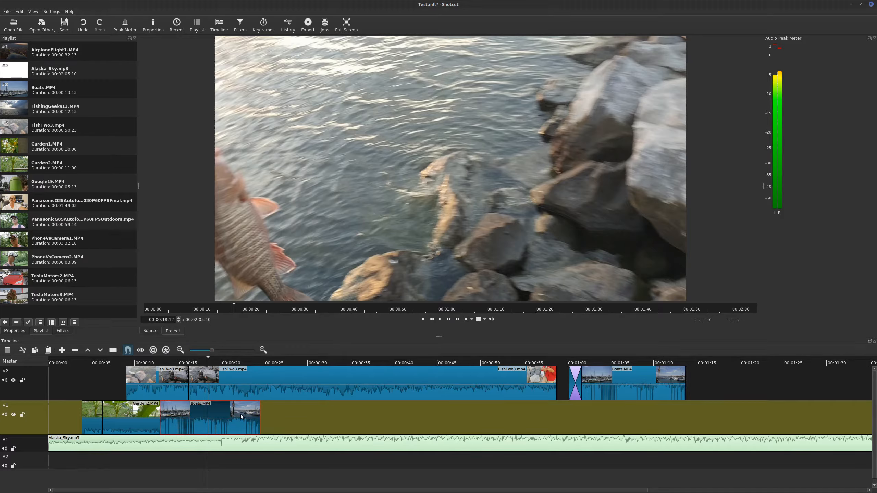
{"action": "left_click_drag", "start_coordinate": [242, 415], "coordinate": [329, 415]}
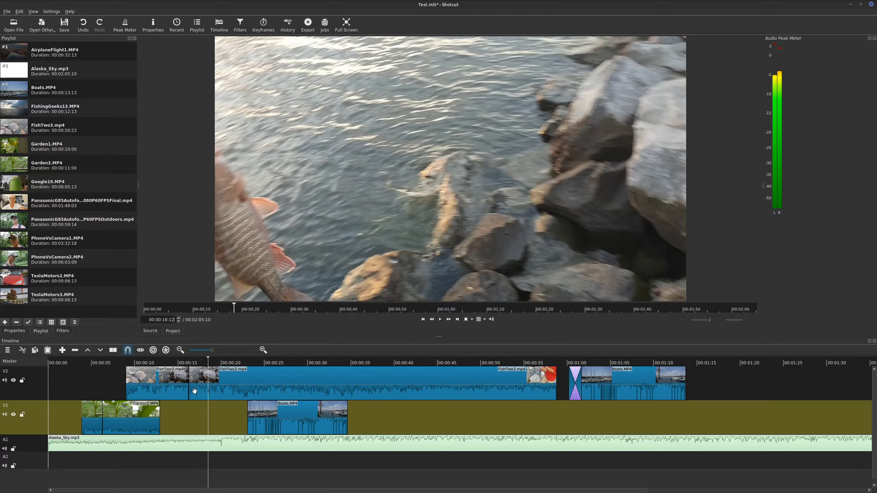
{"action": "left_click", "coordinate": [168, 351]}
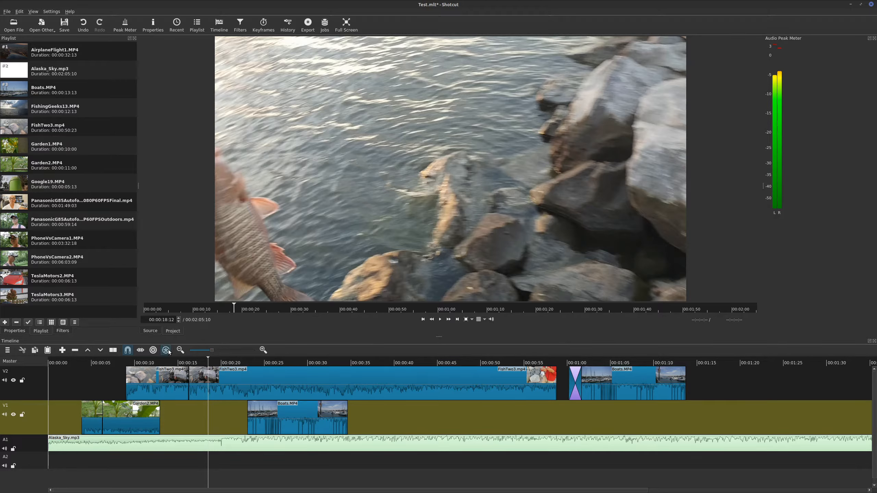
{"action": "right_click", "coordinate": [198, 417]}
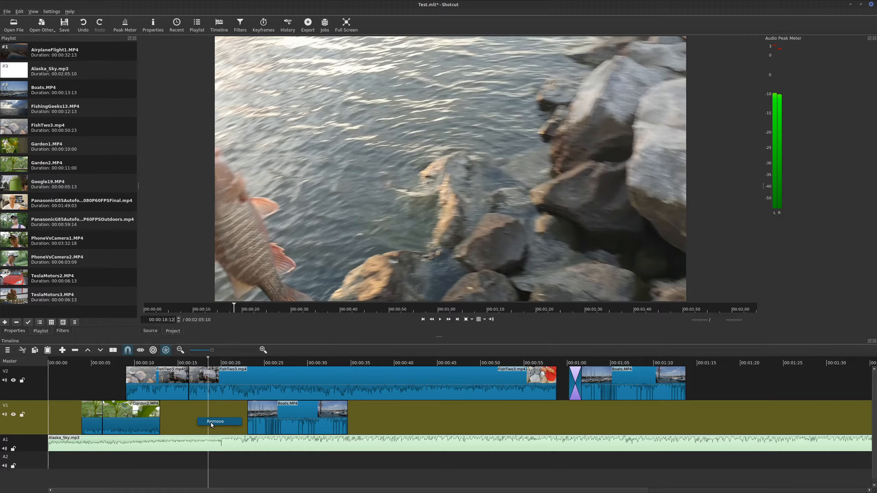
{"action": "left_click", "coordinate": [211, 422]}
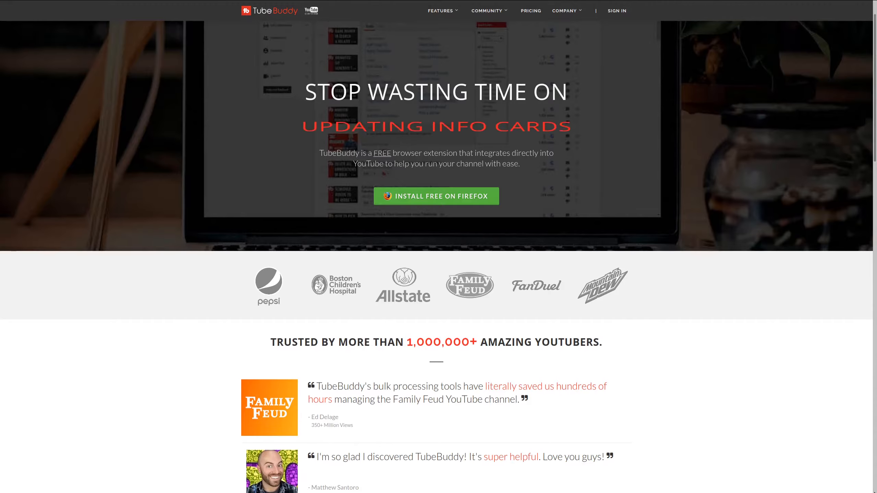
Step: Look through the testimonials and the YouTube tools overview on the TubeBuddy home page
{"action": "scroll", "coordinate": [875, 492], "scroll_direction": "down", "scroll_amount": 5}
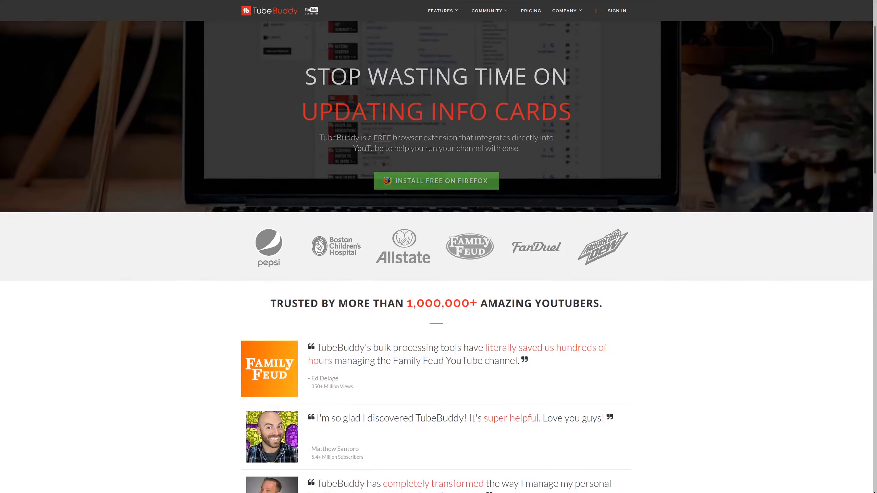
{"action": "scroll", "coordinate": [438, 257], "scroll_direction": "down", "scroll_amount": 4}
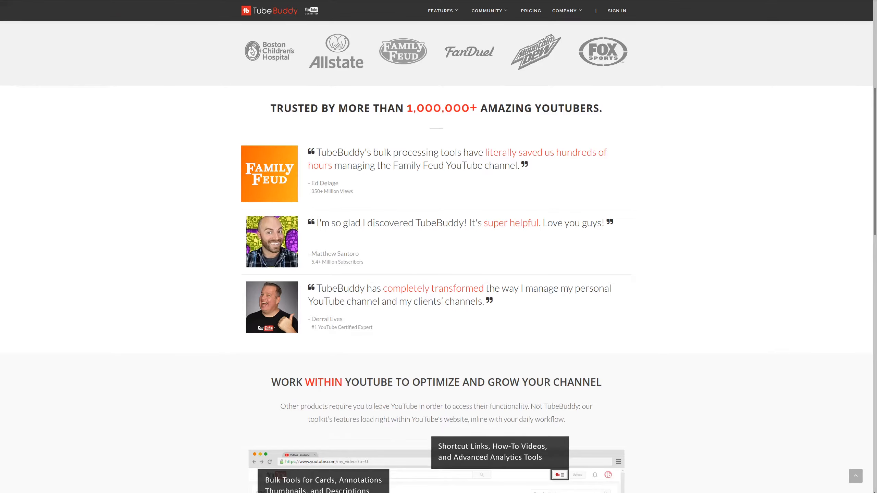
{"action": "scroll", "coordinate": [438, 256], "scroll_direction": "down", "scroll_amount": 2}
{"action": "scroll", "coordinate": [438, 257], "scroll_direction": "down", "scroll_amount": 3}
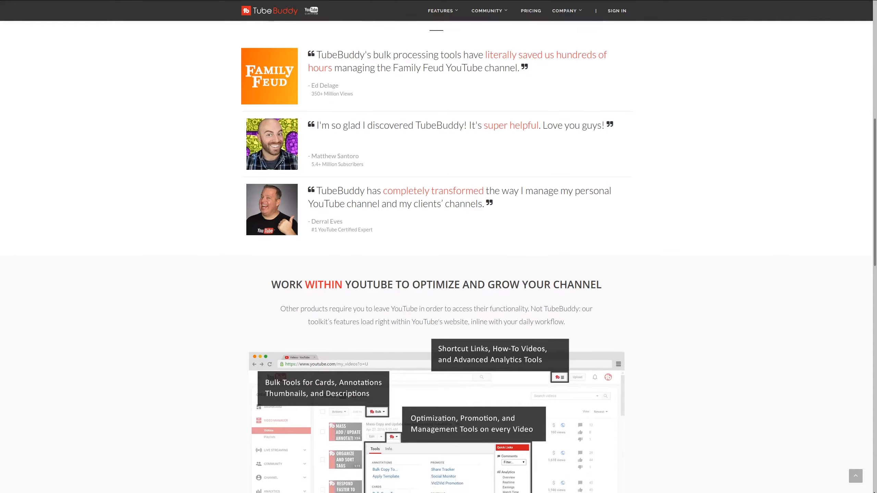
{"action": "scroll", "coordinate": [439, 257], "scroll_direction": "down", "scroll_amount": 2}
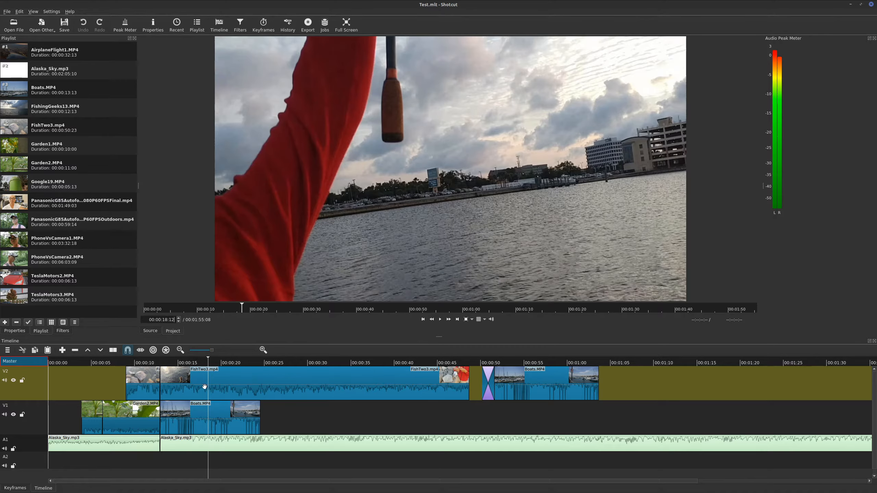
Step: In Shotcut, remove the audio track that holds Alaska_Sky.mp3
{"action": "right_click", "coordinate": [34, 444]}
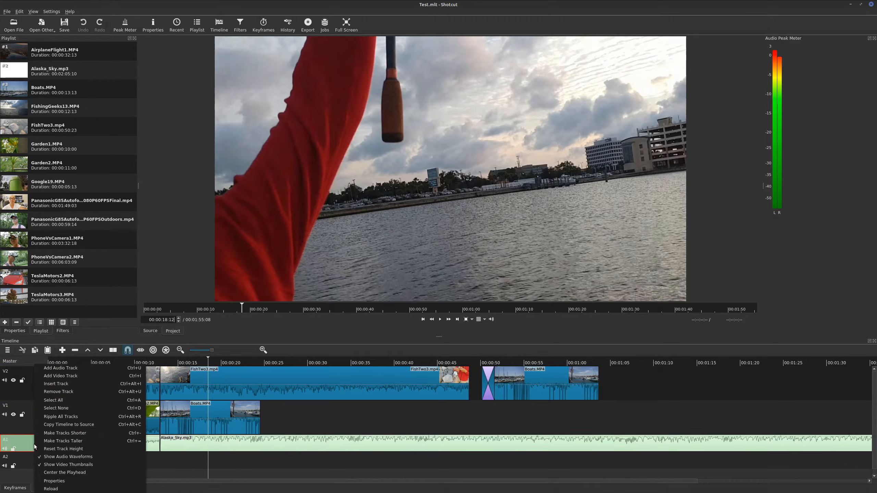
{"action": "left_click", "coordinate": [79, 392]}
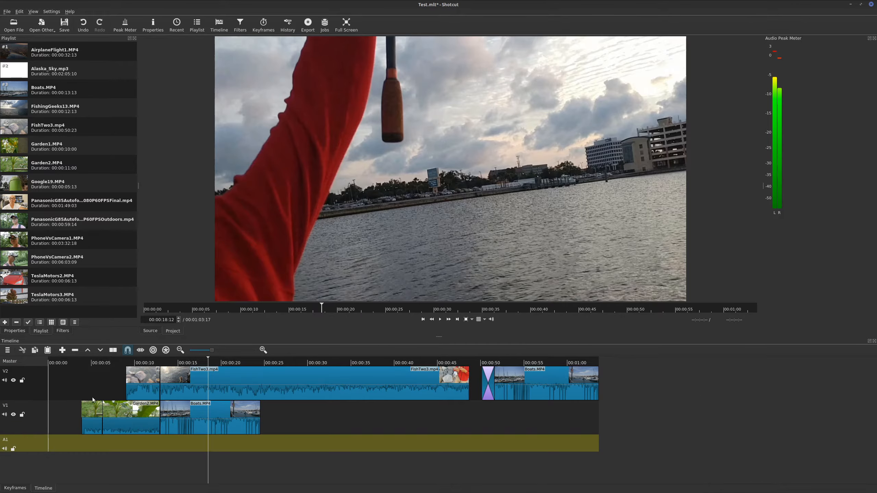
Step: Place the playhead at about 10 seconds, select the first FishTwo3.mp4 segment on track V2, and open its list of available filters
{"action": "left_click", "coordinate": [134, 363]}
{"action": "left_click", "coordinate": [150, 381]}
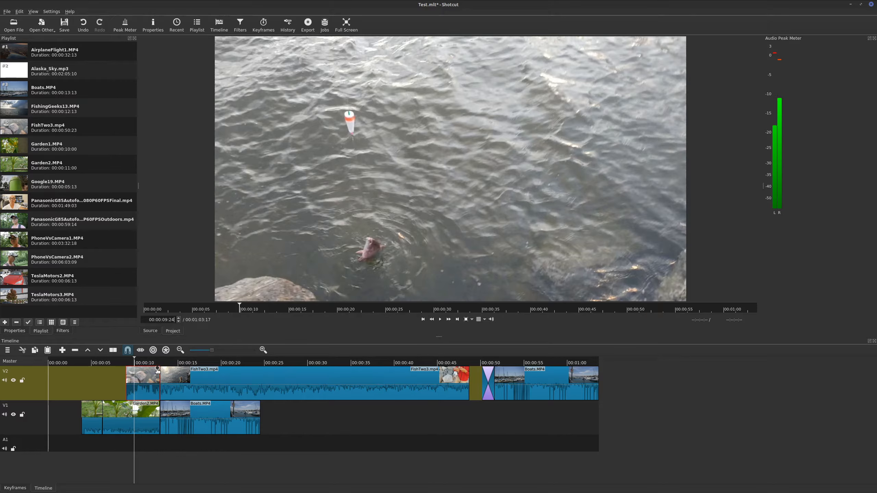
{"action": "left_click", "coordinate": [63, 331]}
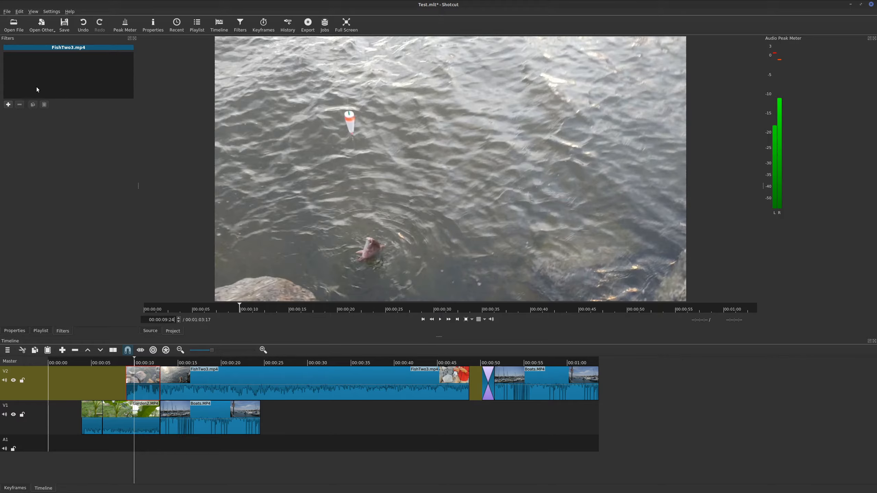
{"action": "left_click", "coordinate": [8, 104]}
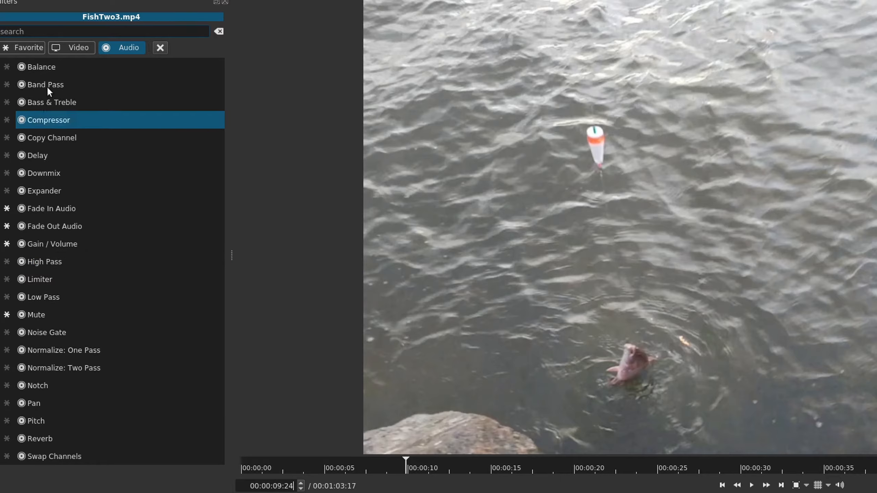
Step: Mark the Blend Mode video filter as a favorite, check it among the favorite filters, and unmark it
{"action": "left_click", "coordinate": [68, 48]}
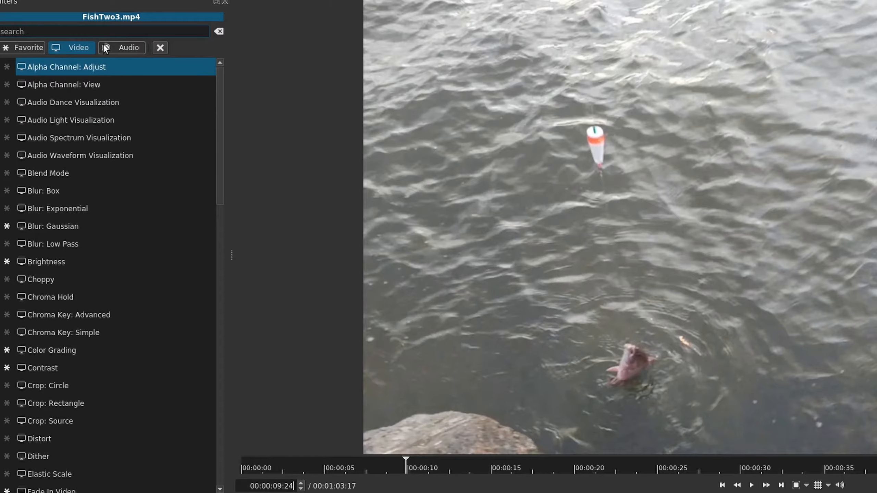
{"action": "left_click", "coordinate": [7, 173]}
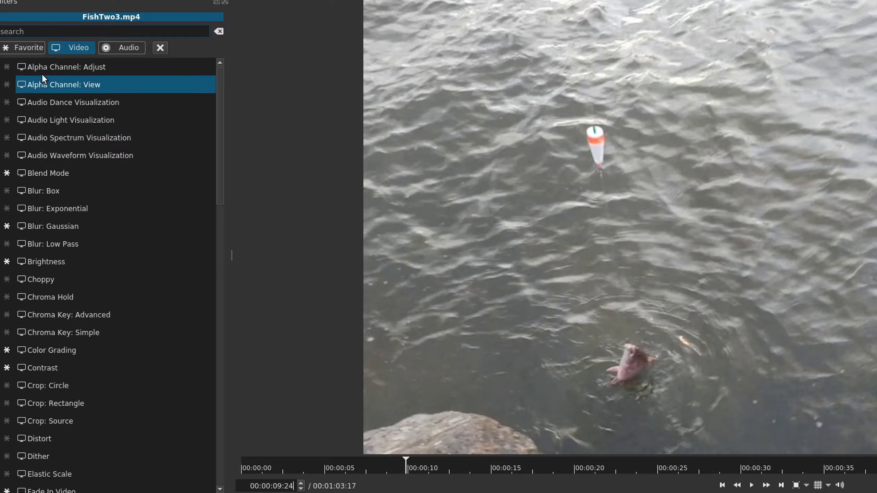
{"action": "left_click", "coordinate": [36, 47]}
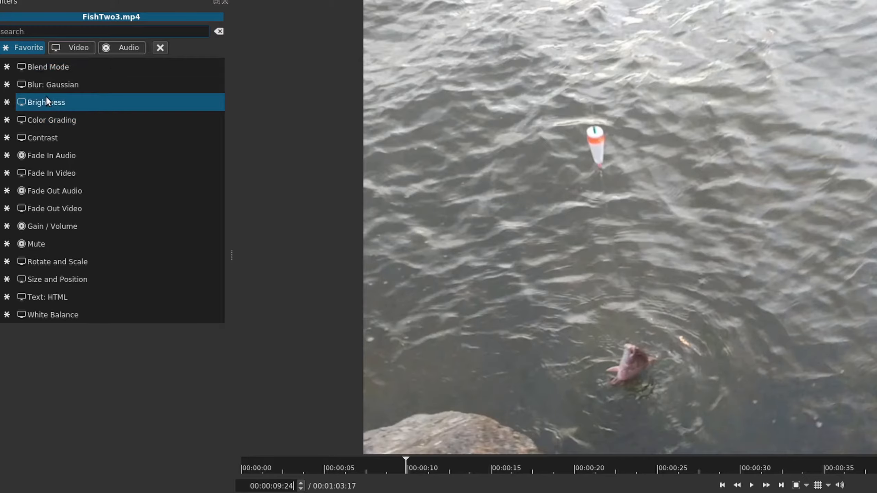
Step: Add the Text: Simple video filter to the first FishTwo3.mp4 segment
{"action": "left_click", "coordinate": [72, 47]}
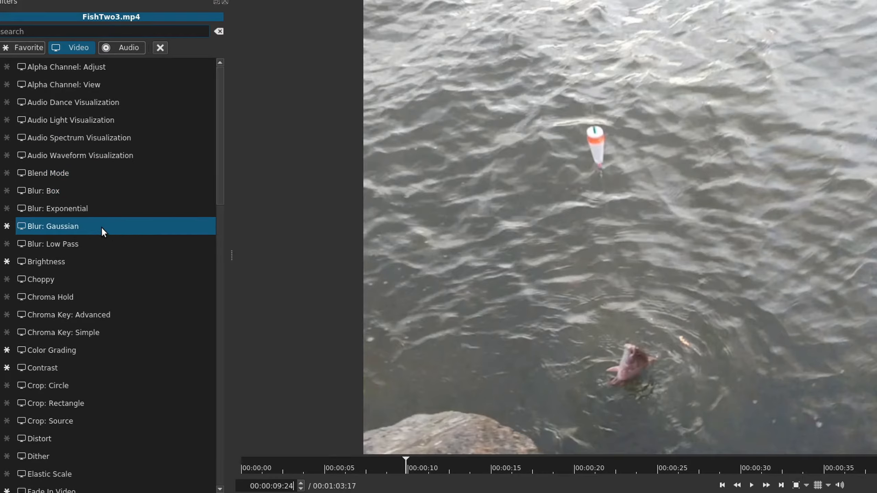
{"action": "scroll", "coordinate": [158, 343], "scroll_direction": "down", "scroll_amount": 5}
{"action": "scroll", "coordinate": [159, 351], "scroll_direction": "down", "scroll_amount": 11}
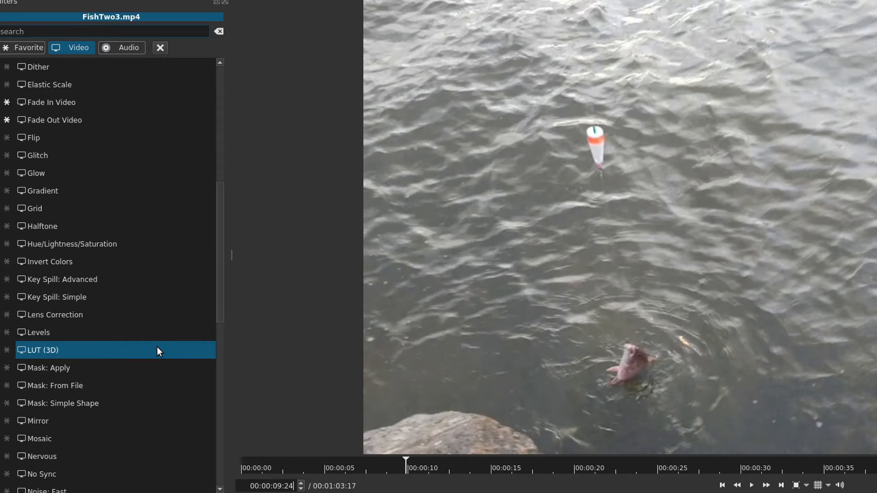
{"action": "scroll", "coordinate": [147, 366], "scroll_direction": "down", "scroll_amount": 2}
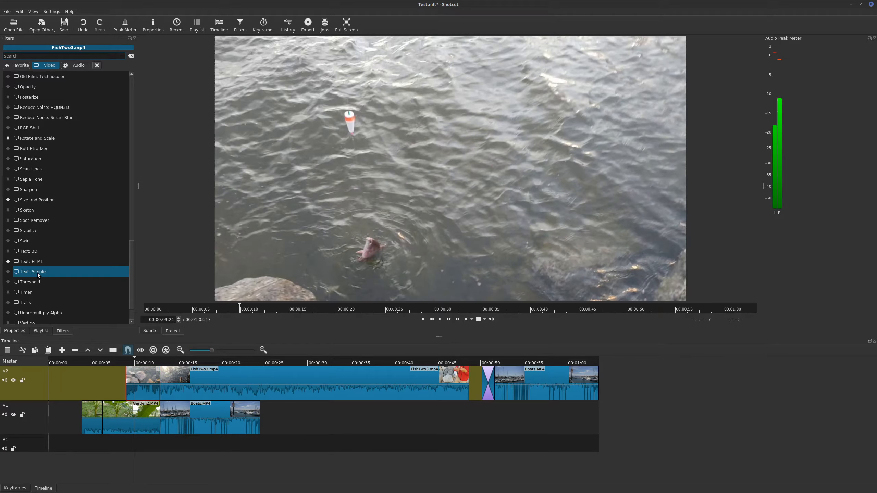
{"action": "left_click", "coordinate": [37, 273]}
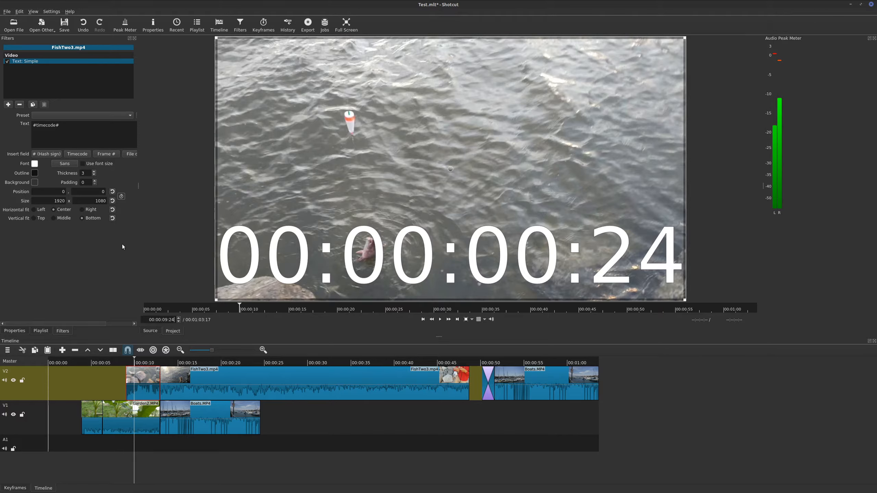
Step: Replace the text filter's default timecode field with "Welcome Geeks!"
{"action": "triple_click", "coordinate": [56, 125]}
{"action": "type", "text": "Welcome G"}
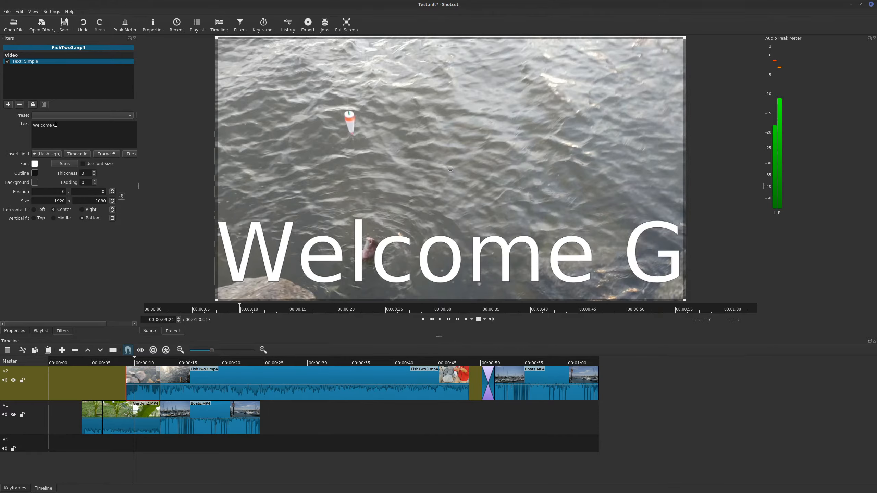
{"action": "type", "text": "eeks!"}
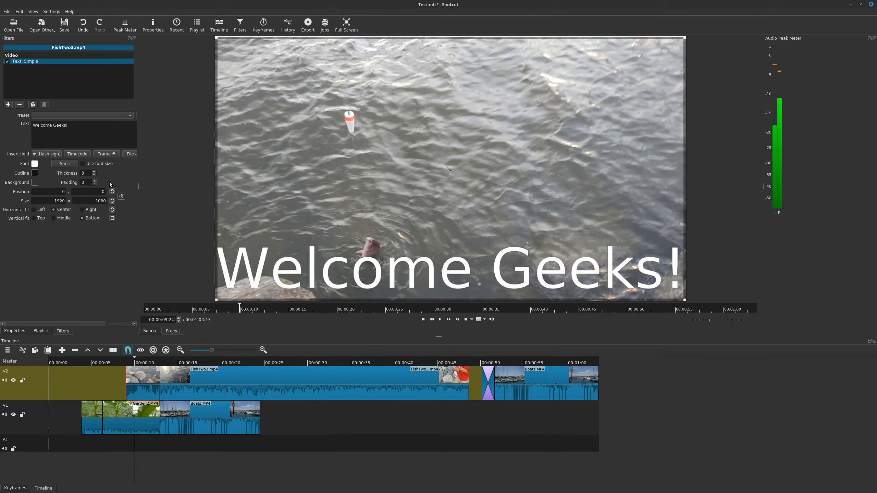
Step: Set the "Welcome Geeks!" title's font to SF Distant Galaxy
{"action": "left_click", "coordinate": [68, 165]}
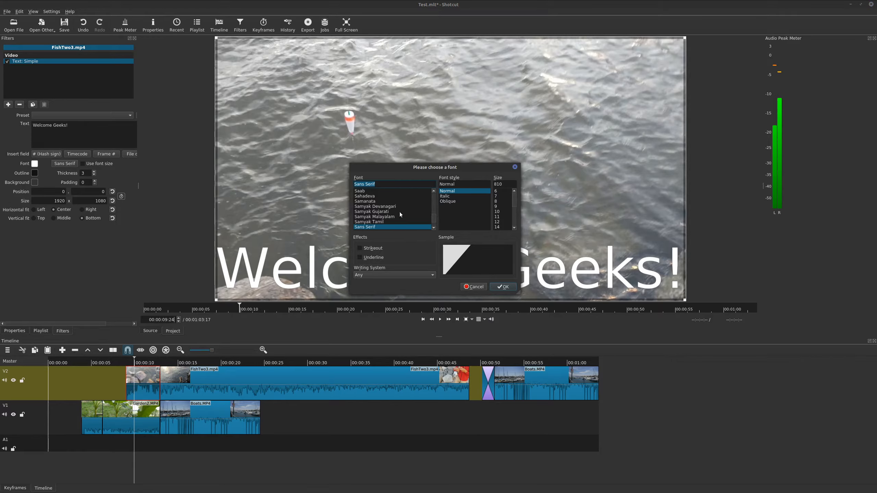
{"action": "scroll", "coordinate": [402, 212], "scroll_direction": "down", "scroll_amount": 2}
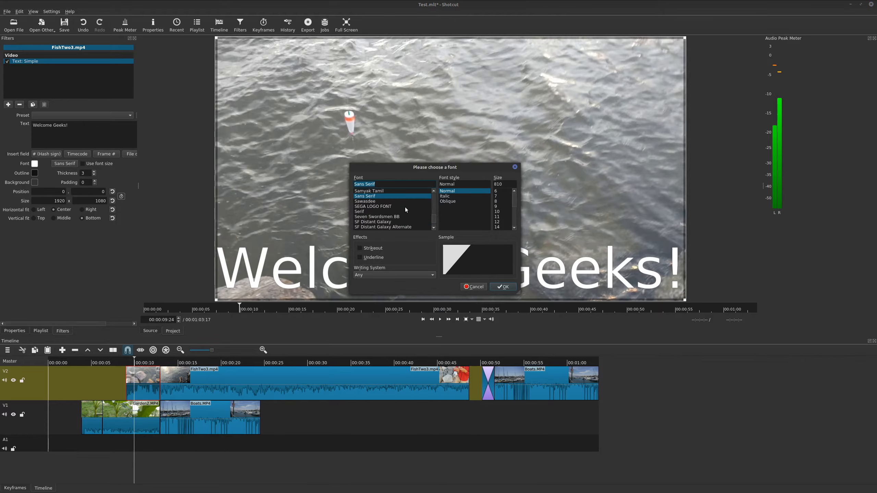
{"action": "left_click", "coordinate": [383, 222]}
{"action": "left_click", "coordinate": [504, 287]}
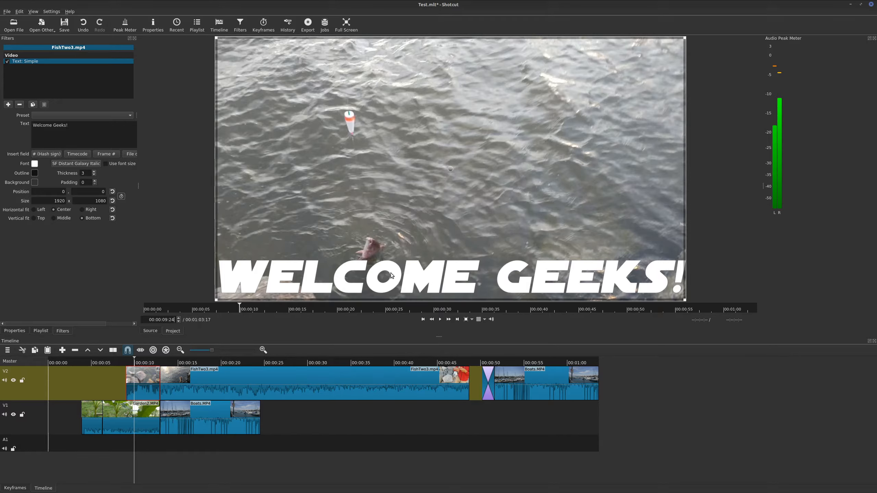
Step: Give the title text a red (#ff0000) outline with a thickness of 15
{"action": "left_click", "coordinate": [35, 173]}
{"action": "left_click", "coordinate": [361, 197]}
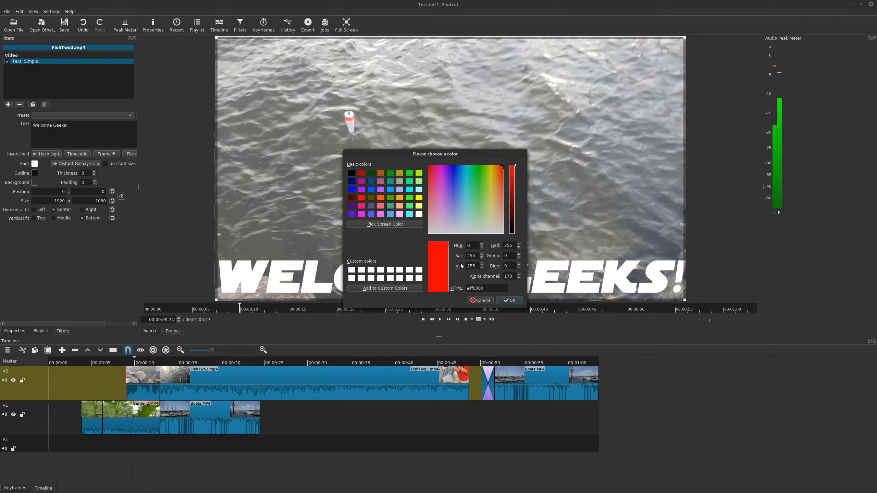
{"action": "left_click", "coordinate": [511, 300]}
{"action": "scroll", "coordinate": [95, 173], "scroll_direction": "up", "scroll_amount": 8}
{"action": "scroll", "coordinate": [94, 173], "scroll_direction": "up", "scroll_amount": 3}
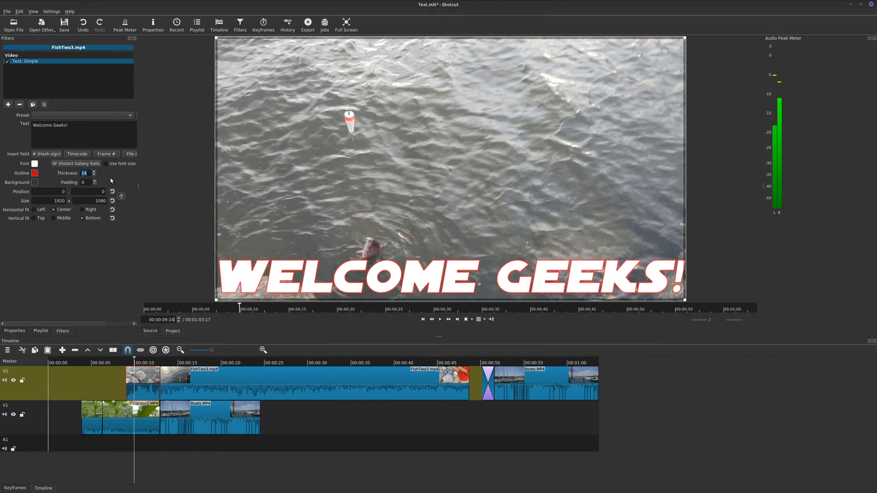
{"action": "scroll", "coordinate": [96, 174], "scroll_direction": "up", "scroll_amount": 1}
Step: Set the title's background color to green (#00ff7f) with a padding of 4
{"action": "left_click", "coordinate": [34, 182]}
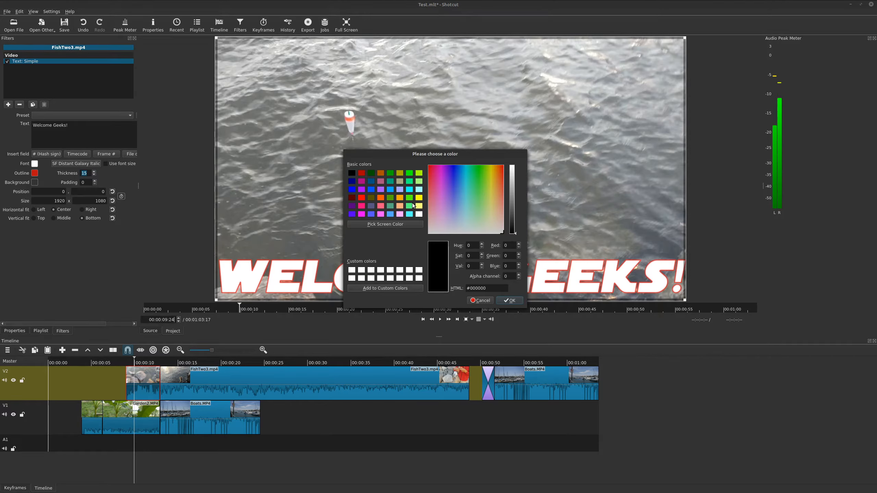
{"action": "left_click", "coordinate": [409, 181]}
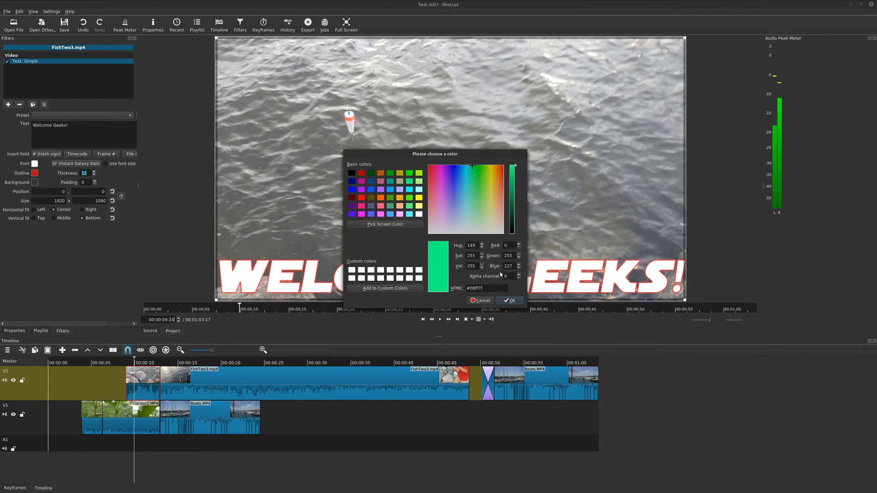
{"action": "left_click", "coordinate": [512, 300]}
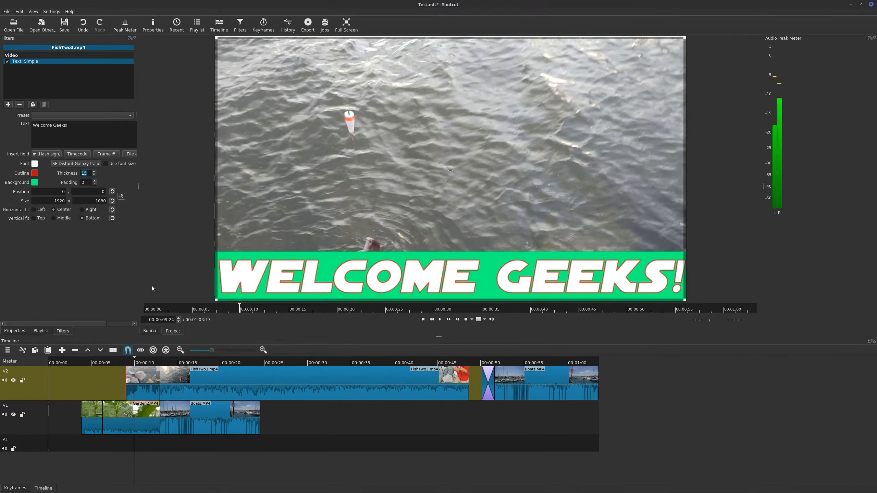
{"action": "left_click", "coordinate": [94, 181]}
{"action": "left_click", "coordinate": [94, 181]}
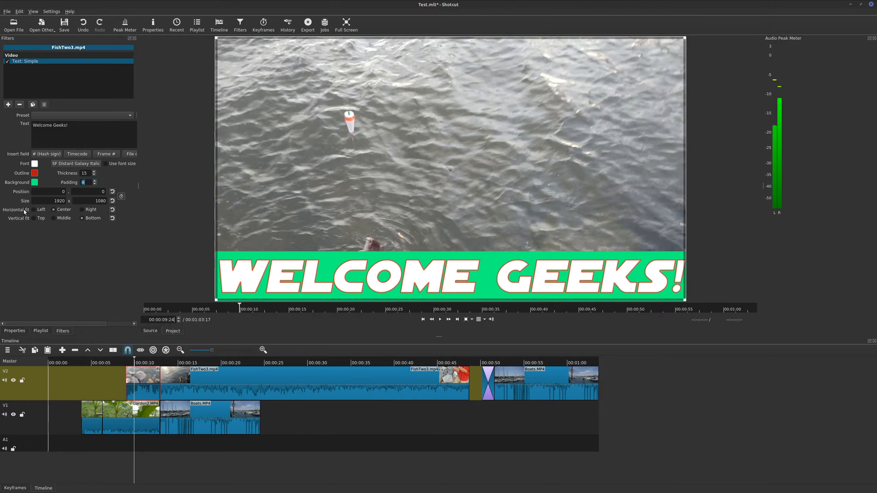
Step: Try the title's vertical fit at Middle and Top, and return it to Bottom
{"action": "left_click", "coordinate": [34, 210]}
{"action": "left_click", "coordinate": [59, 218]}
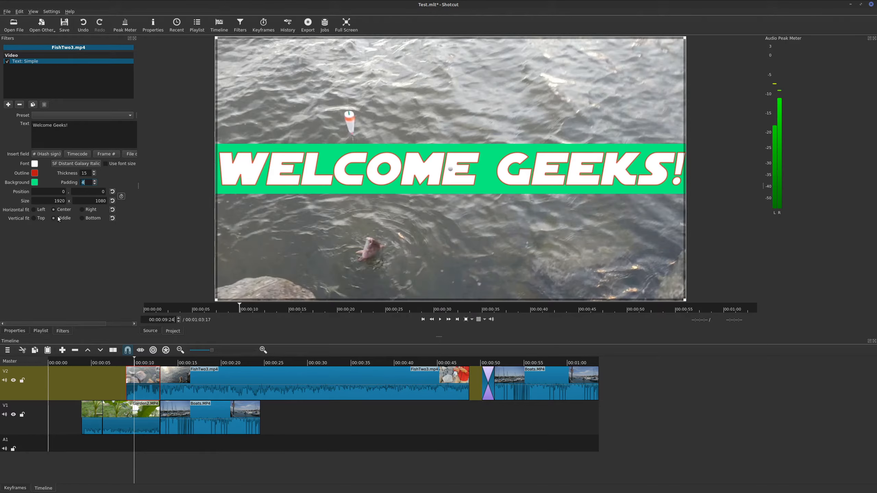
{"action": "left_click", "coordinate": [35, 219]}
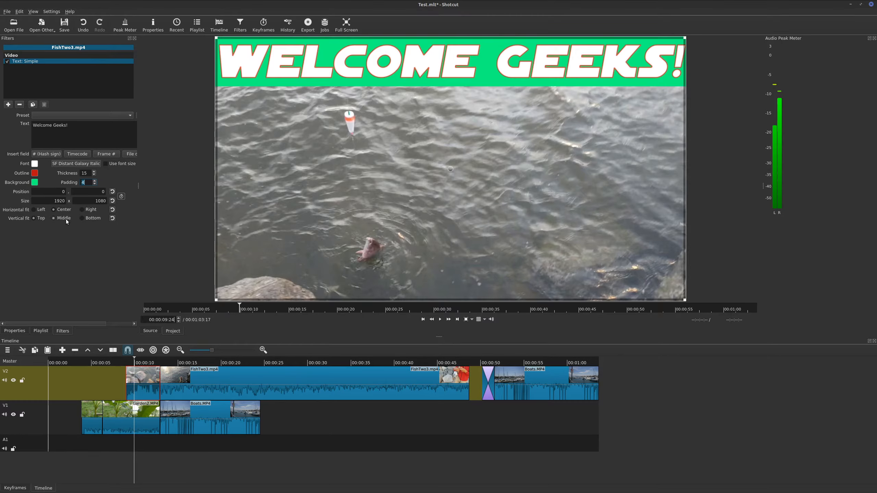
{"action": "left_click", "coordinate": [67, 222]}
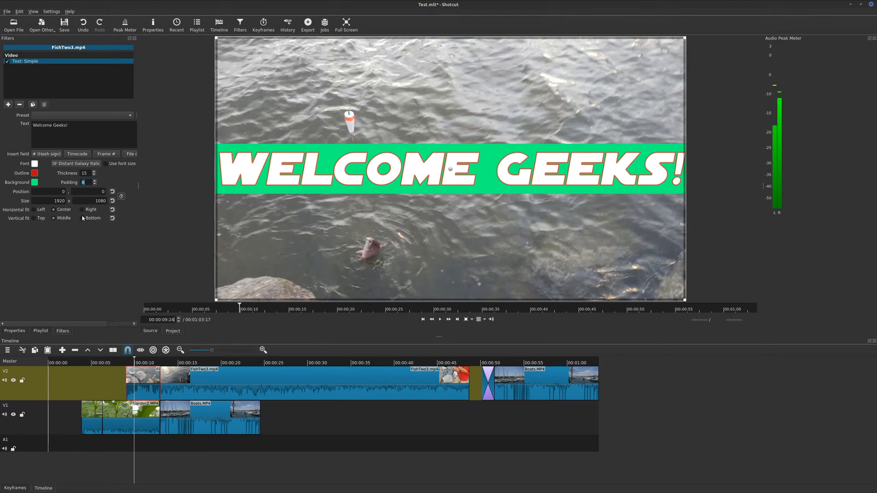
{"action": "left_click", "coordinate": [84, 218]}
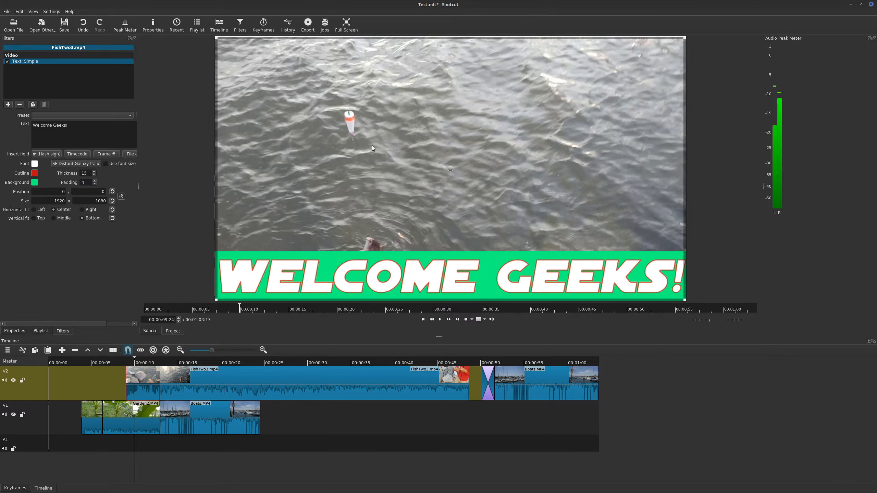
Step: Shrink the title's text box to about 1153 x 516 and place it at about 357, 558 in the frame
{"action": "left_click_drag", "start_coordinate": [214, 34], "coordinate": [403, 177]}
{"action": "left_click_drag", "start_coordinate": [543, 238], "coordinate": [408, 196]}
{"action": "left_click_drag", "start_coordinate": [445, 232], "coordinate": [438, 234]}
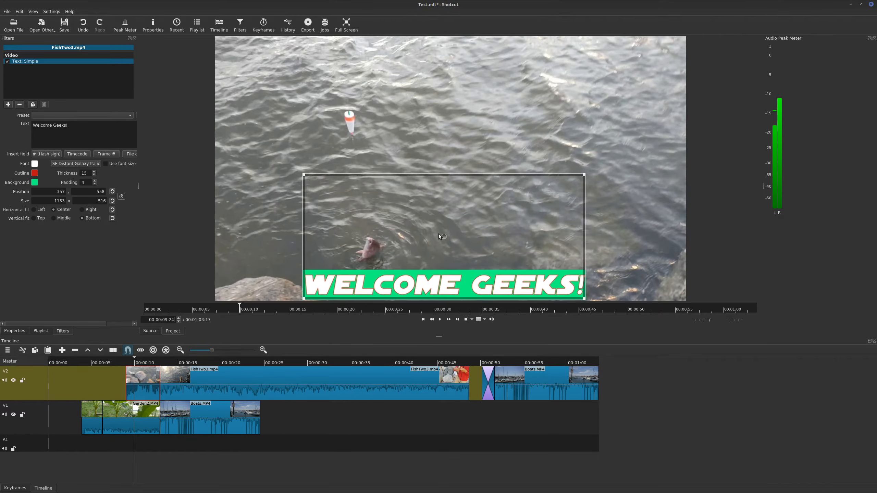
Step: Play the titled FishTwo3.mp4 segment and compare it with a later point in the second segment, returning to about 10 seconds
{"action": "left_click", "coordinate": [116, 361]}
{"action": "key", "text": "space"}
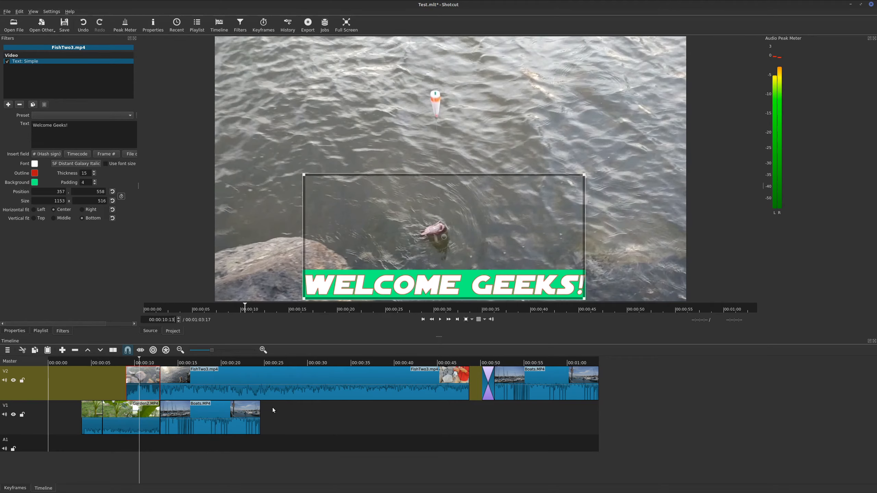
{"action": "left_click", "coordinate": [321, 424]}
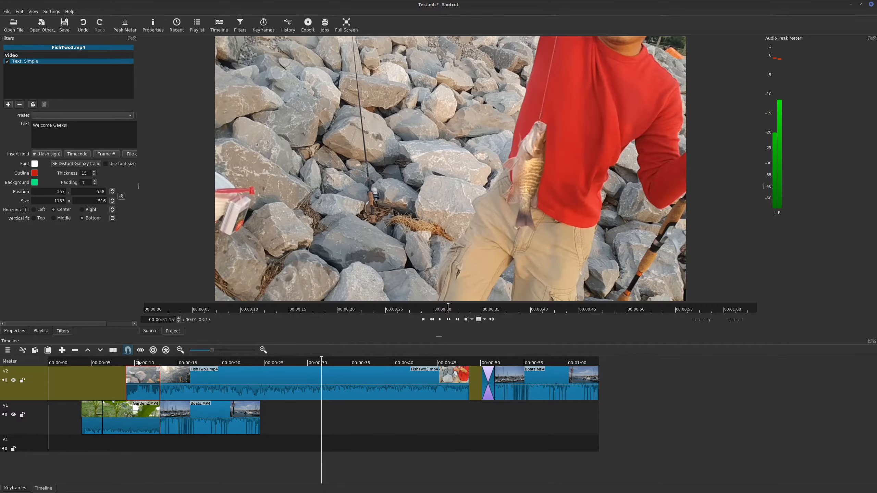
{"action": "left_click", "coordinate": [138, 360]}
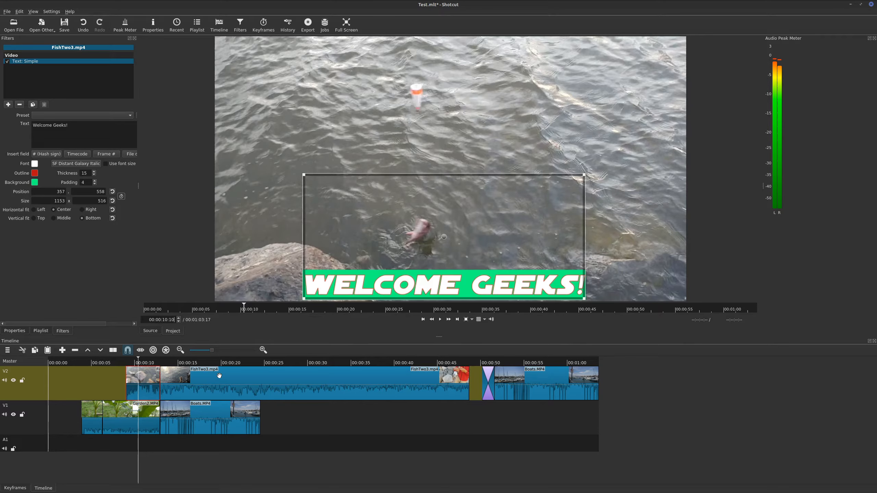
Step: Overlap the second FishTwo3.mp4 segment with the end of the first on track V2 to create a transition
{"action": "left_click", "coordinate": [173, 377]}
{"action": "left_click", "coordinate": [144, 377]}
{"action": "left_click", "coordinate": [204, 379]}
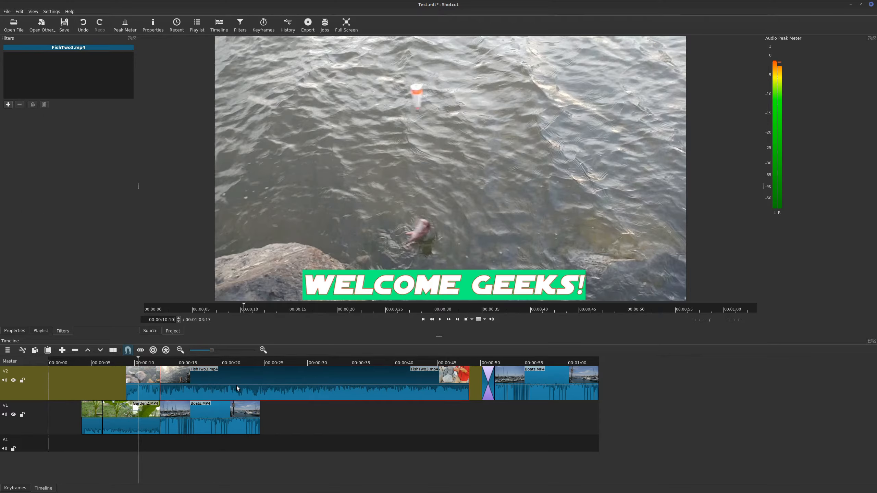
{"action": "left_click_drag", "start_coordinate": [242, 378], "coordinate": [219, 377]}
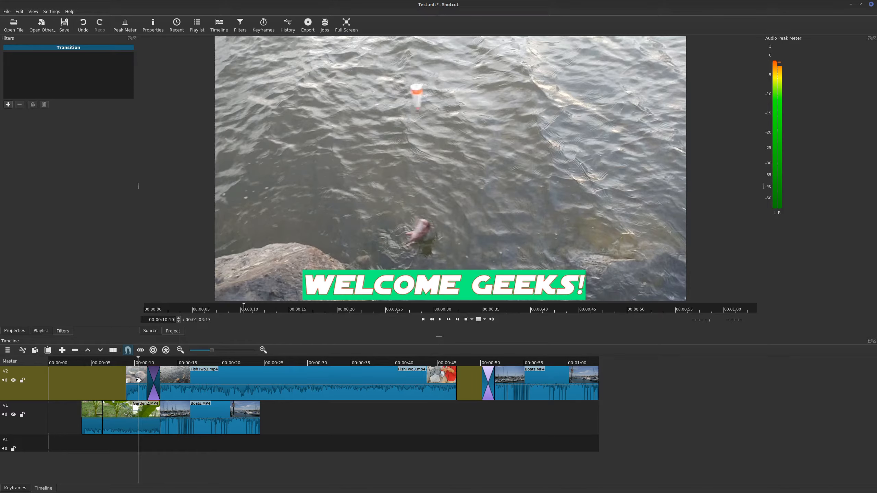
Step: Place the playhead inside the new transition at about 12 seconds and add the Fade In Video filter to it
{"action": "left_click", "coordinate": [153, 362]}
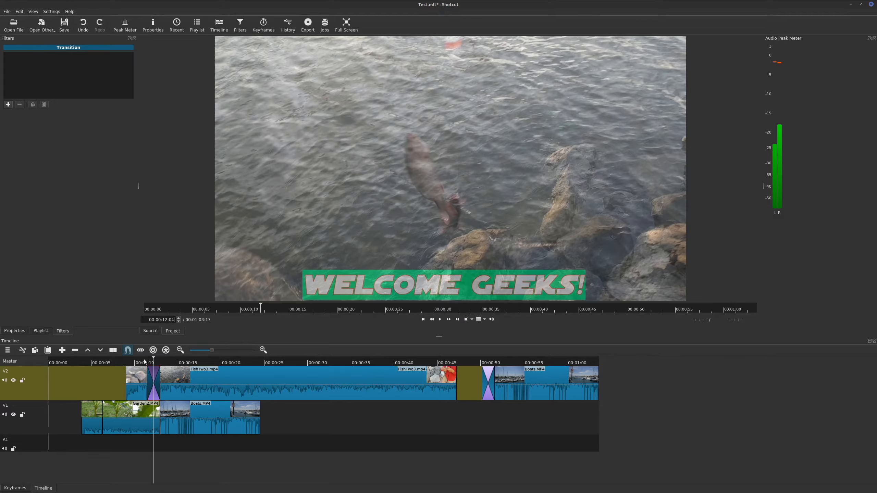
{"action": "left_click", "coordinate": [7, 104]}
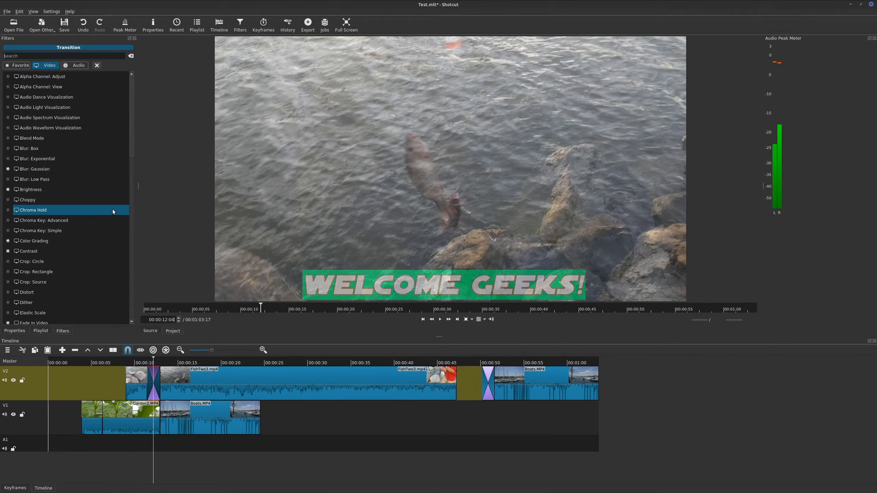
{"action": "scroll", "coordinate": [112, 209], "scroll_direction": "down", "scroll_amount": 4}
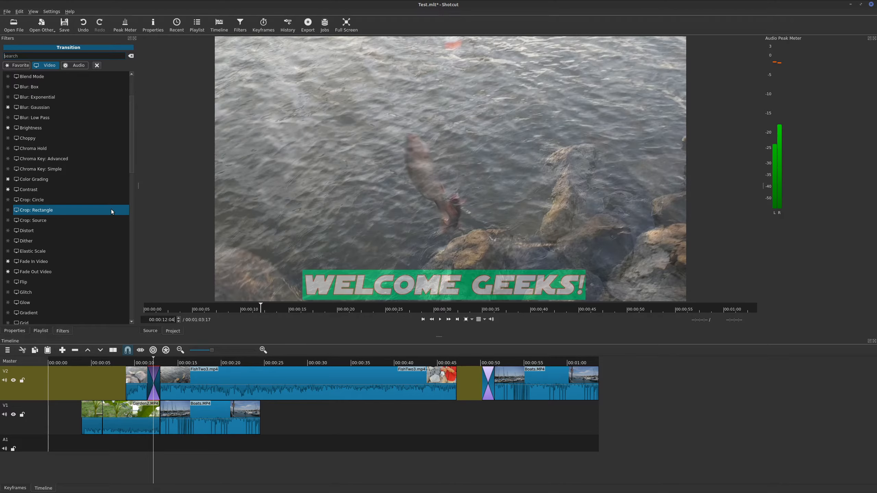
{"action": "left_click", "coordinate": [49, 201]}
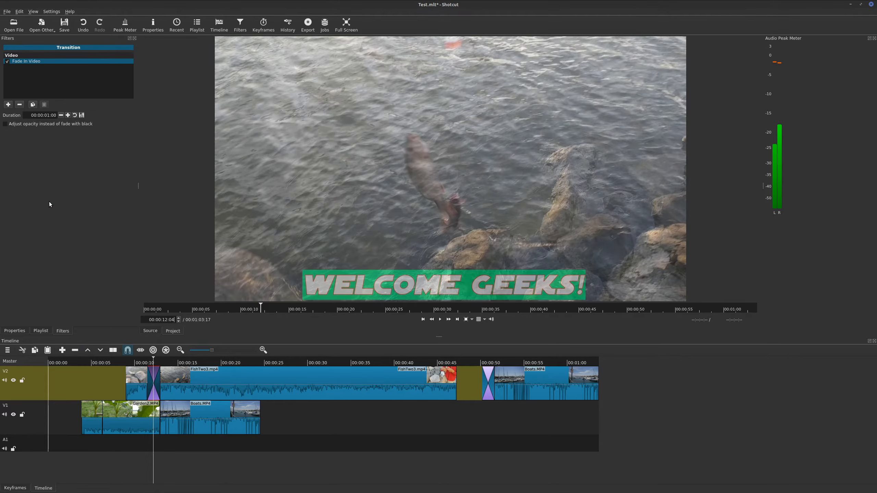
Step: Preview the transition with its fade-in from about 10 seconds
{"action": "left_click", "coordinate": [139, 363]}
{"action": "key", "text": "space"}
{"action": "key", "text": "space"}
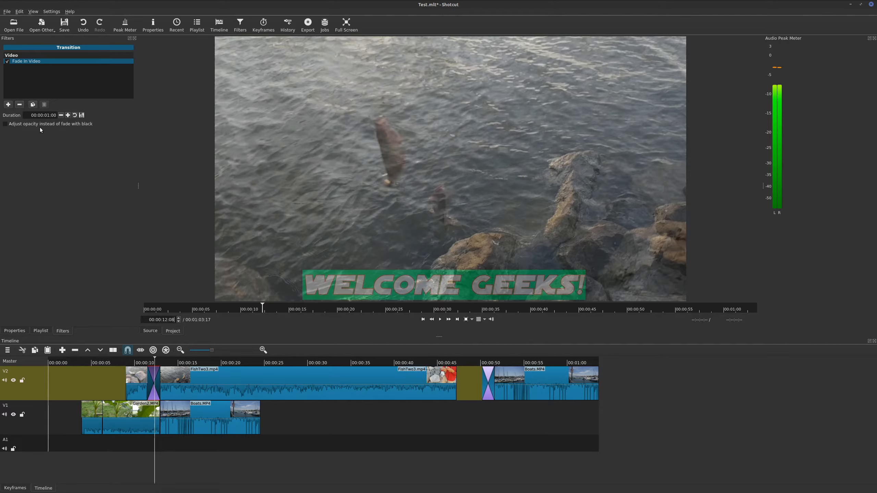
Step: Add the Crop: Circle video filter to the transition and set its radius to 76.4 %
{"action": "left_click", "coordinate": [8, 105]}
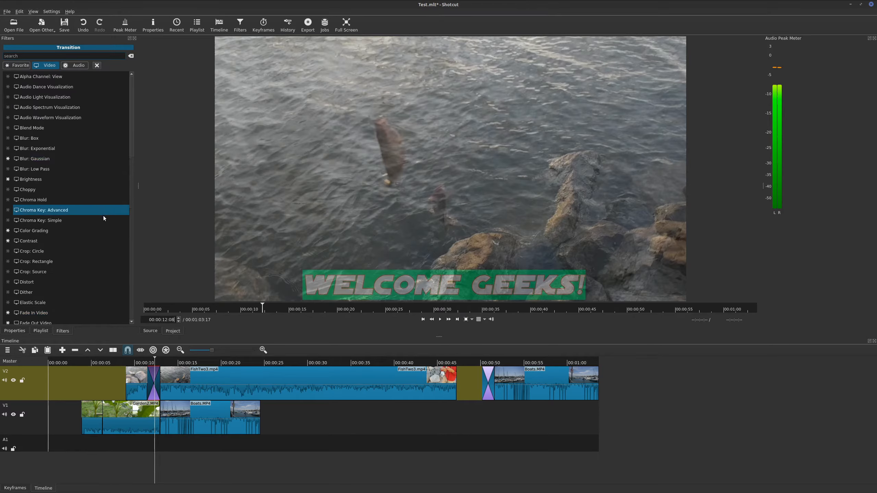
{"action": "scroll", "coordinate": [89, 169], "scroll_direction": "down", "scroll_amount": 1}
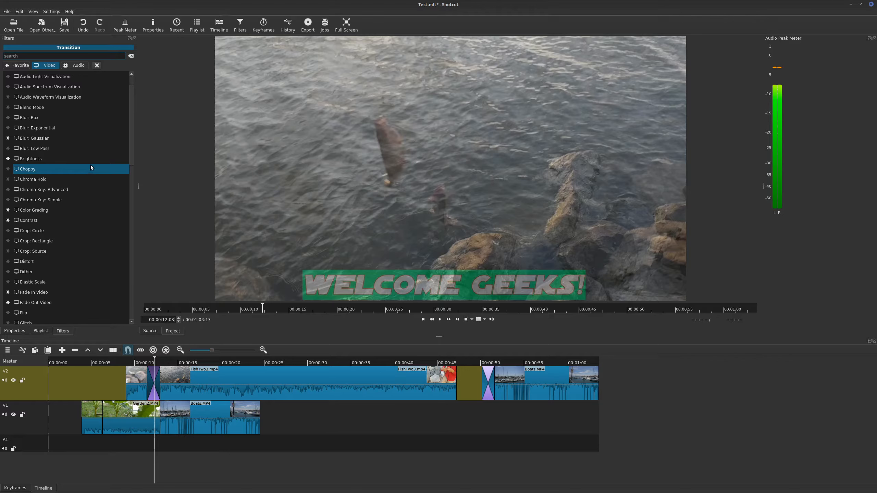
{"action": "left_click", "coordinate": [80, 234]}
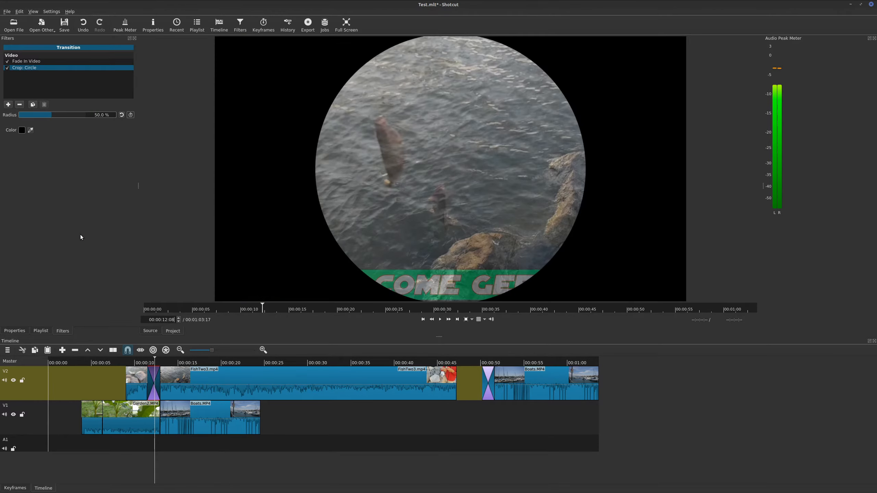
{"action": "left_click", "coordinate": [142, 362]}
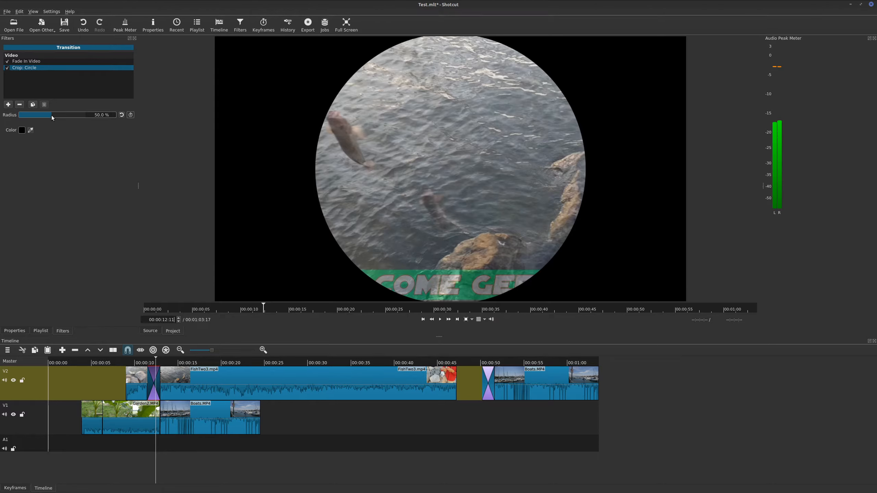
{"action": "left_click_drag", "start_coordinate": [51, 115], "coordinate": [71, 116]}
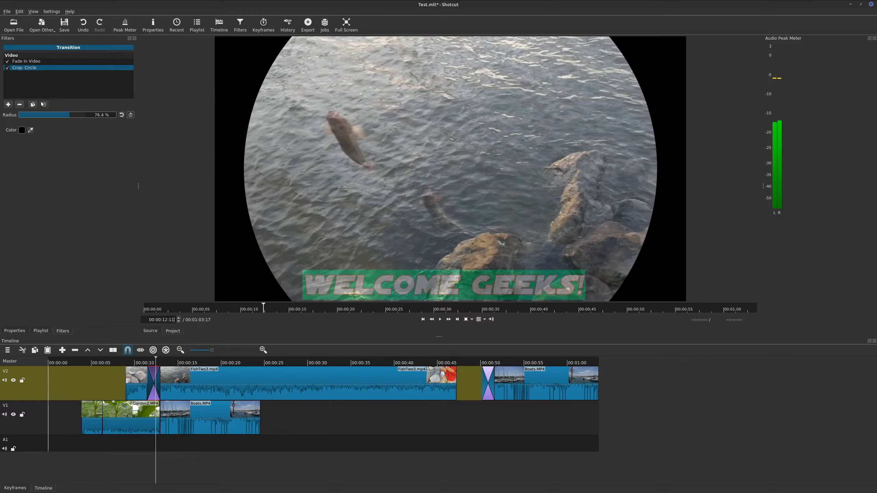
{"action": "left_click", "coordinate": [21, 63]}
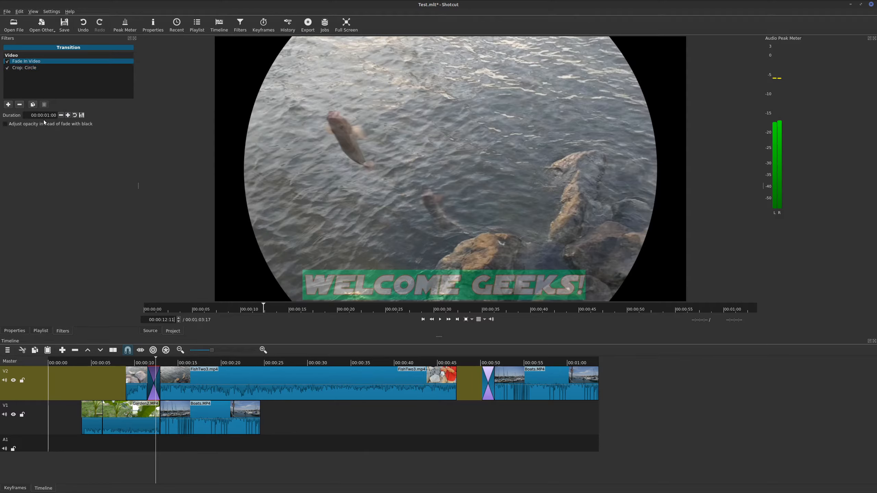
{"action": "left_click", "coordinate": [23, 68]}
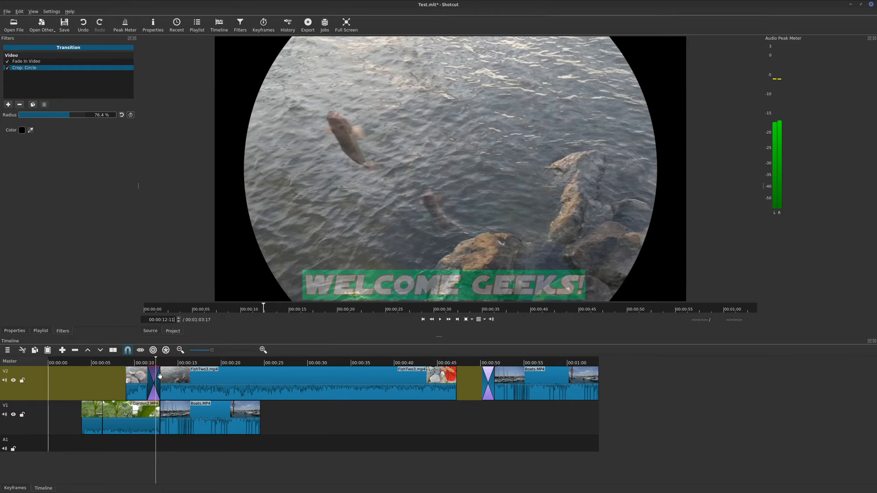
Step: Try stretching the transition's end to about 23 seconds on the timeline, and shorten it to end at about 14.5 seconds
{"action": "left_click_drag", "start_coordinate": [160, 380], "coordinate": [260, 385]}
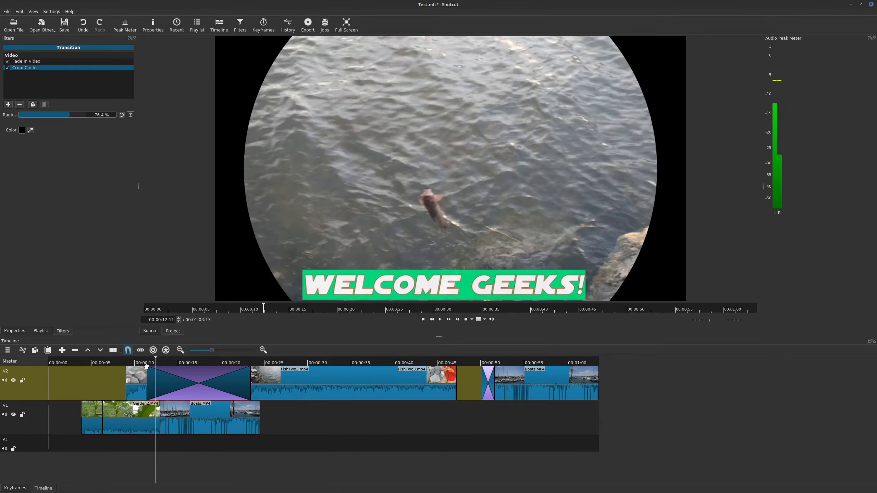
{"action": "left_click", "coordinate": [148, 362]}
{"action": "key", "text": "space"}
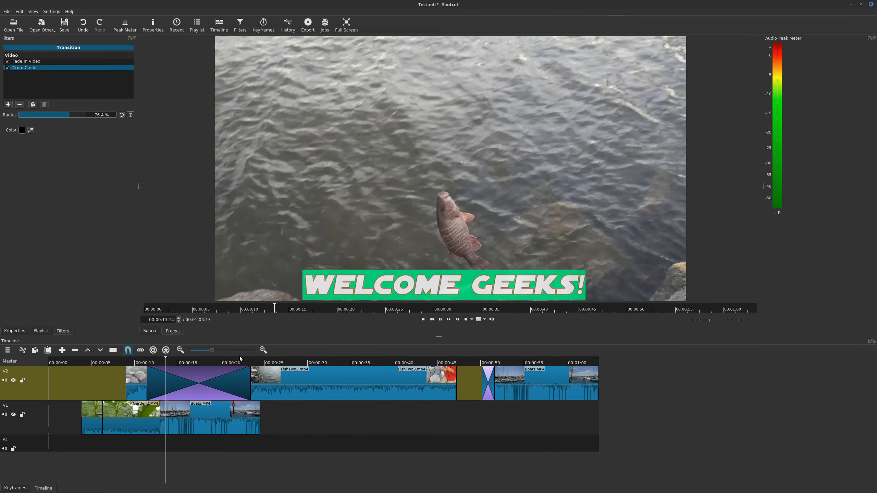
{"action": "key", "text": "space"}
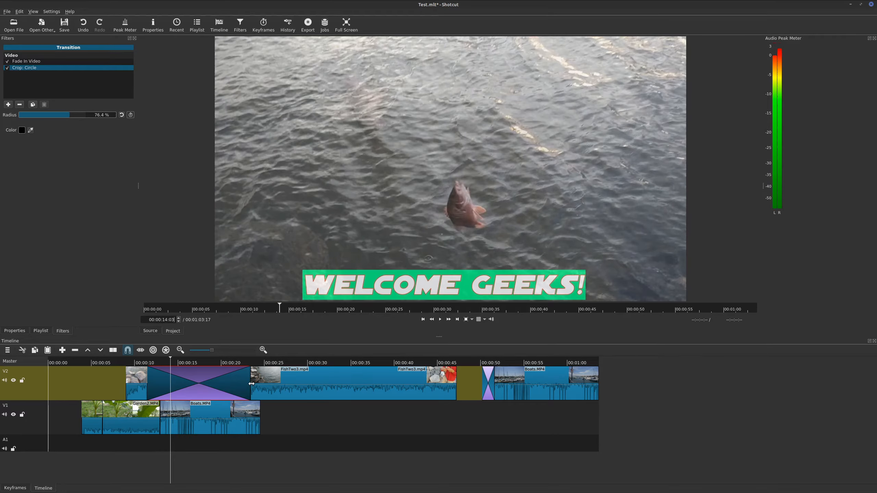
{"action": "left_click_drag", "start_coordinate": [251, 382], "coordinate": [166, 370]}
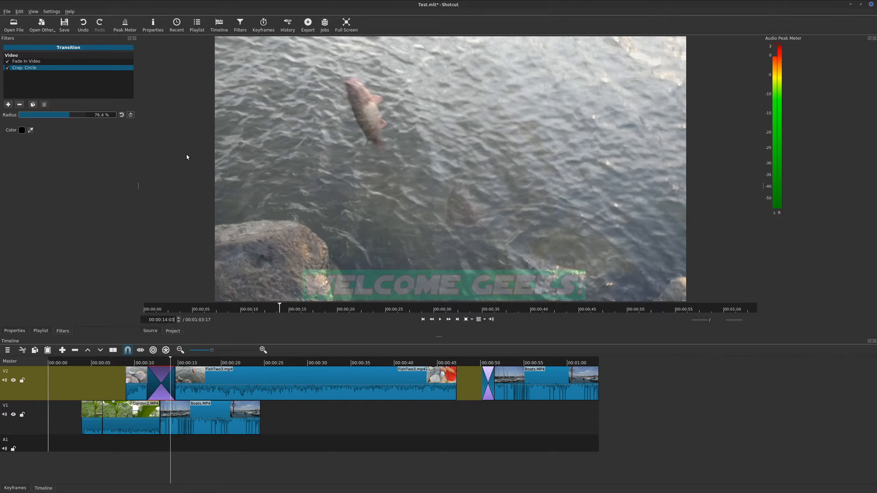
Step: Place the playhead inside the transition at about 12 seconds and remove its Crop: Circle and Fade In Video filters
{"action": "left_click", "coordinate": [166, 350]}
{"action": "left_click", "coordinate": [158, 362]}
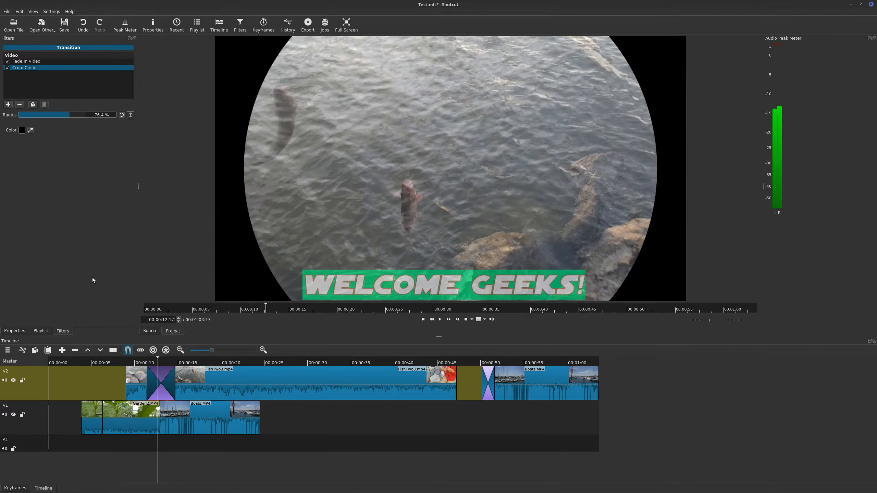
{"action": "left_click", "coordinate": [21, 105]}
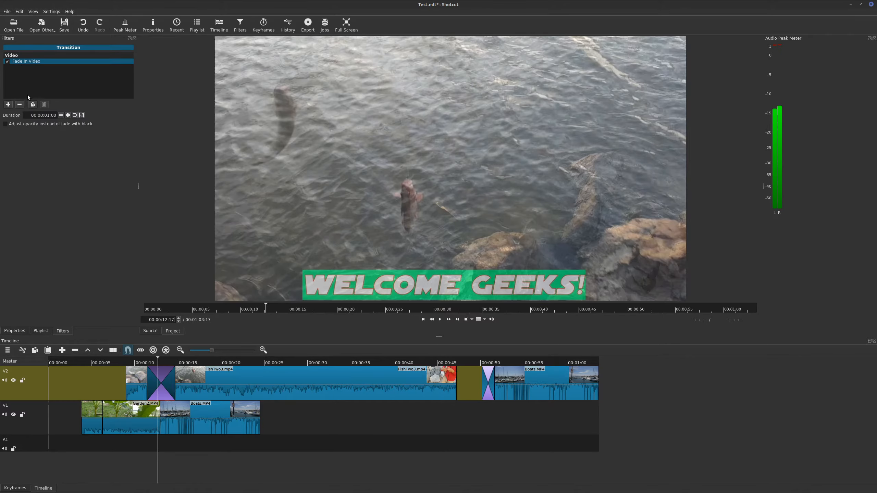
{"action": "left_click", "coordinate": [20, 104]}
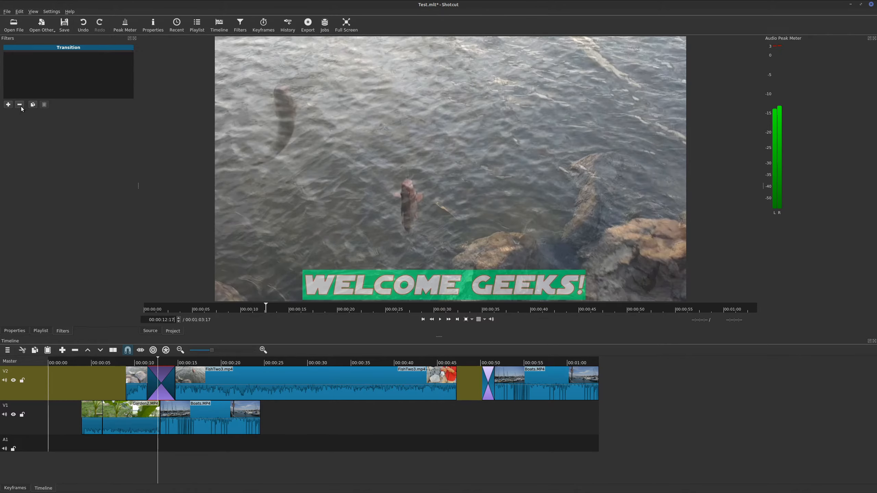
Step: Delete the transition and move the following FishTwo3.mp4 clip earlier on V2, directly against the preceding clip
{"action": "key", "text": "Delete"}
{"action": "left_click", "coordinate": [168, 396]}
{"action": "left_click_drag", "start_coordinate": [219, 380], "coordinate": [191, 378]}
{"action": "left_click", "coordinate": [141, 362]}
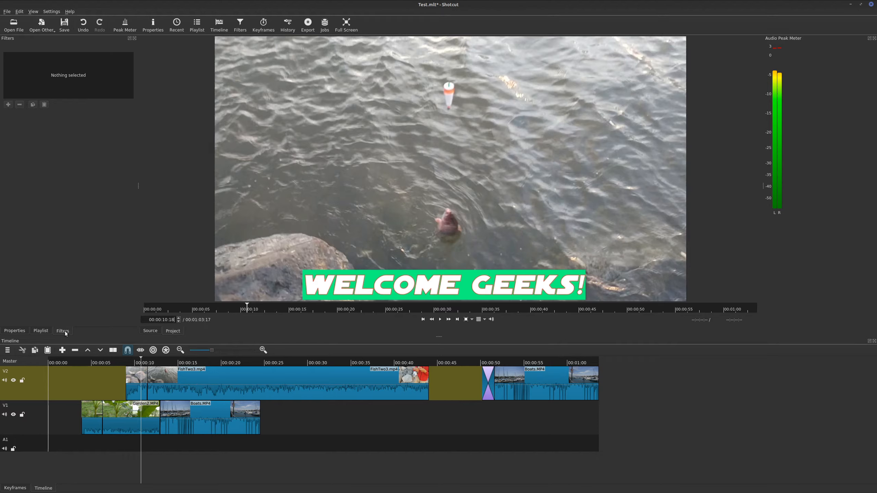
Step: Undo the clip move and transition edits on V2, back to the last saved state of the project
{"action": "left_click", "coordinate": [141, 381]}
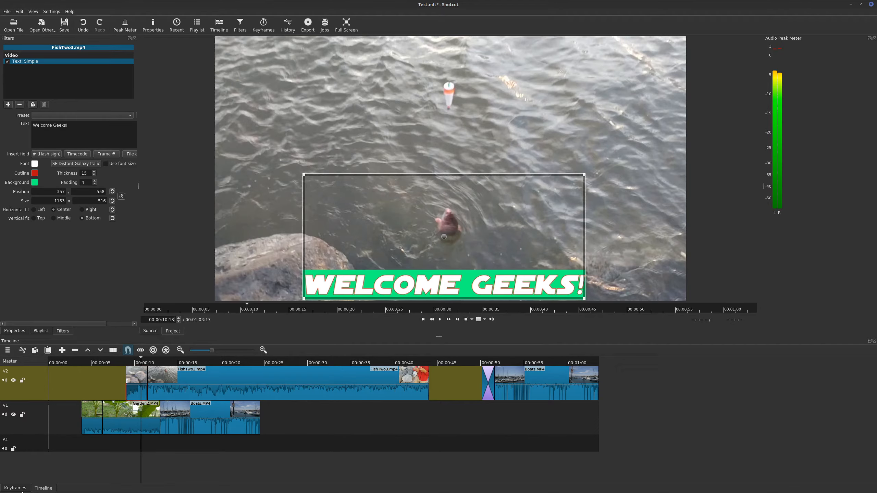
{"action": "key", "text": "ctrl+z"}
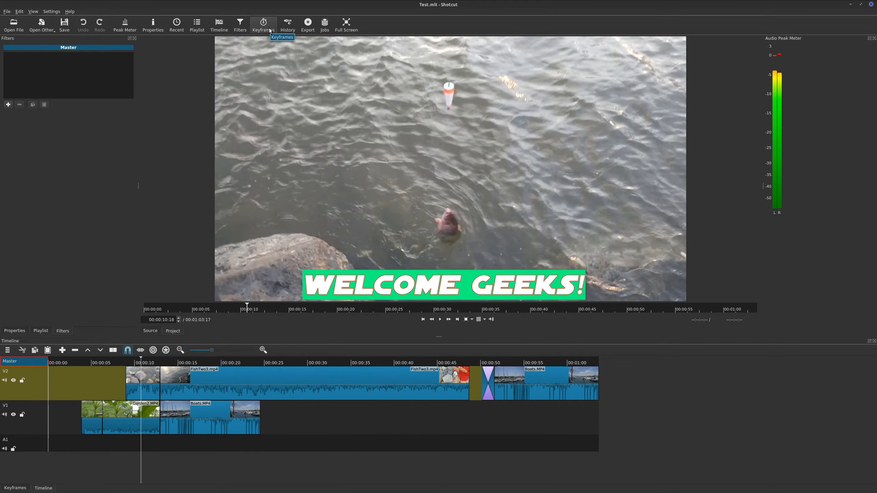
Step: Look at the keyframe track of the Text: Simple filter on the first FishTwo3.mp4 clip, and return to the timeline
{"action": "left_click", "coordinate": [151, 381]}
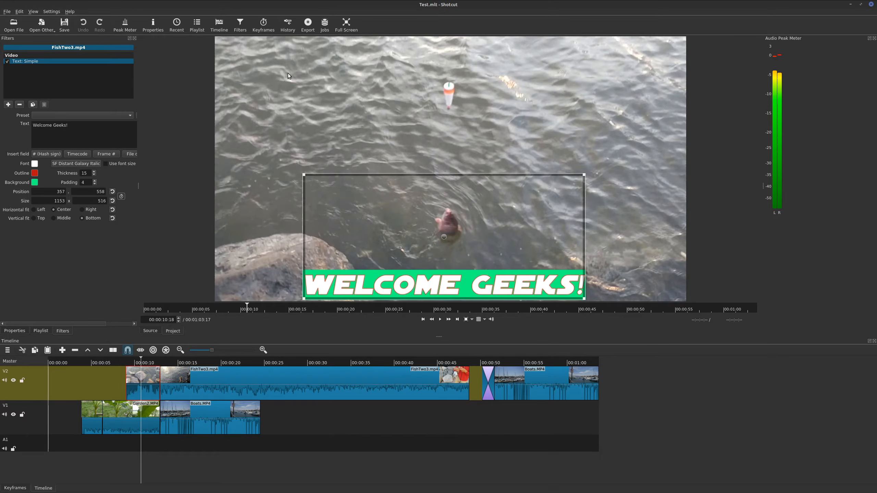
{"action": "left_click", "coordinate": [272, 24]}
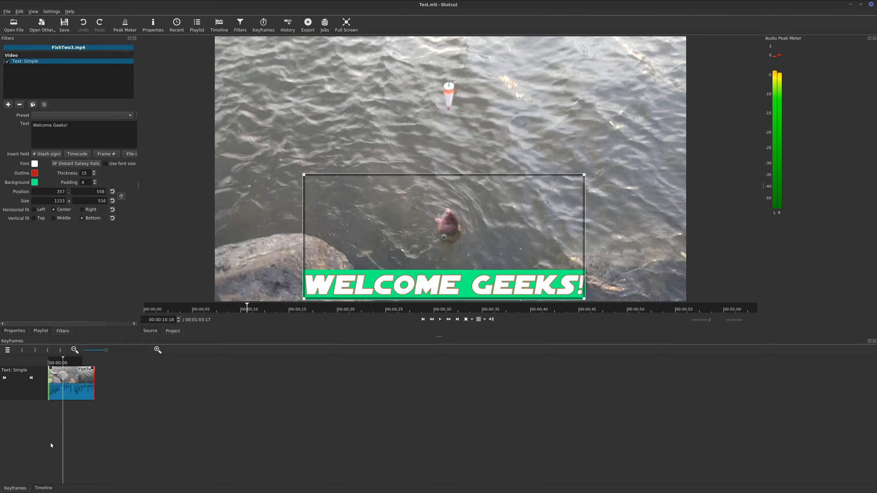
{"action": "left_click", "coordinate": [51, 489]}
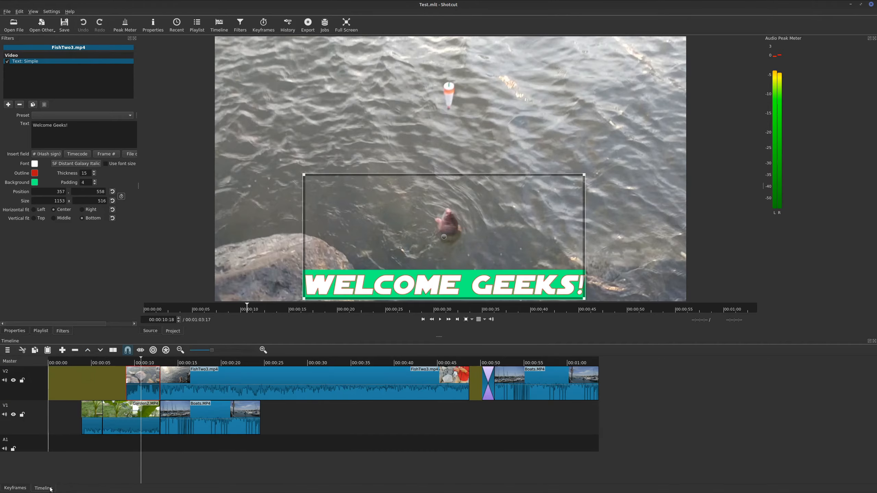
Step: Add a Text: Simple filter to the second FishTwo3.mp4 clip at about 14 seconds and set its text to "Keyframe"
{"action": "left_click", "coordinate": [210, 382]}
{"action": "left_click", "coordinate": [182, 363]}
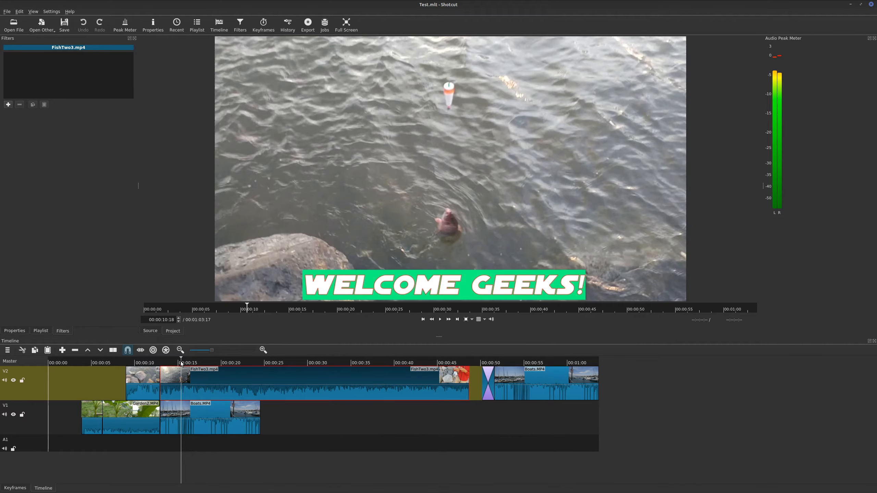
{"action": "left_click", "coordinate": [174, 360]}
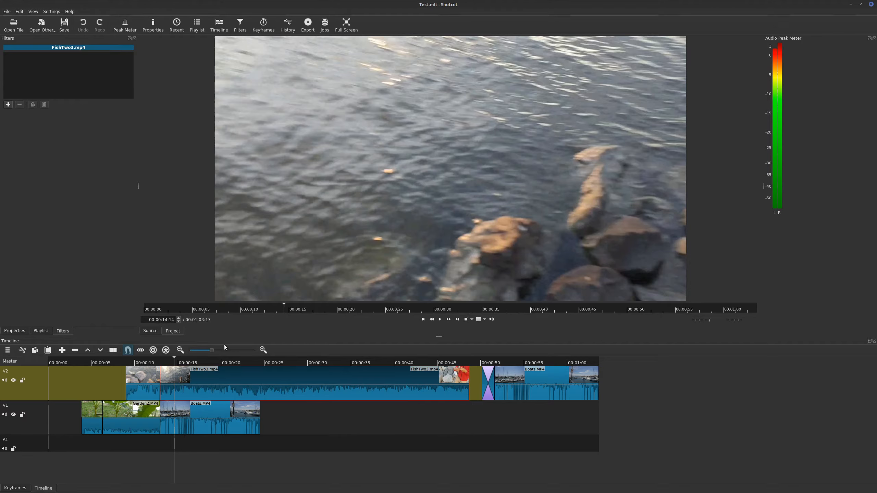
{"action": "left_click", "coordinate": [8, 106]}
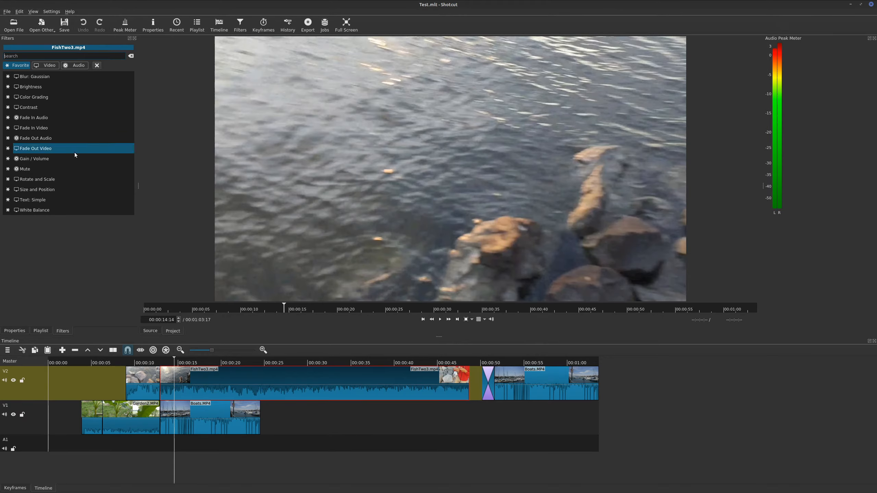
{"action": "left_click", "coordinate": [65, 202]}
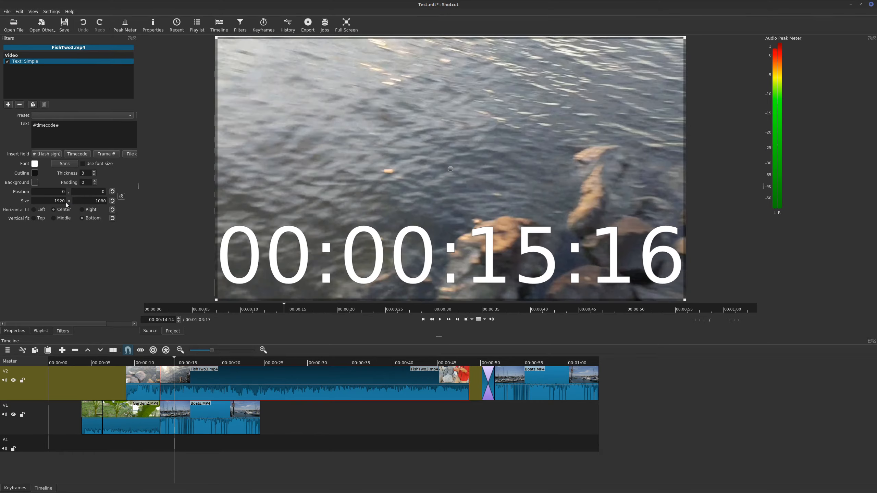
{"action": "triple_click", "coordinate": [40, 128]}
{"action": "type", "text": "Keyframe"}
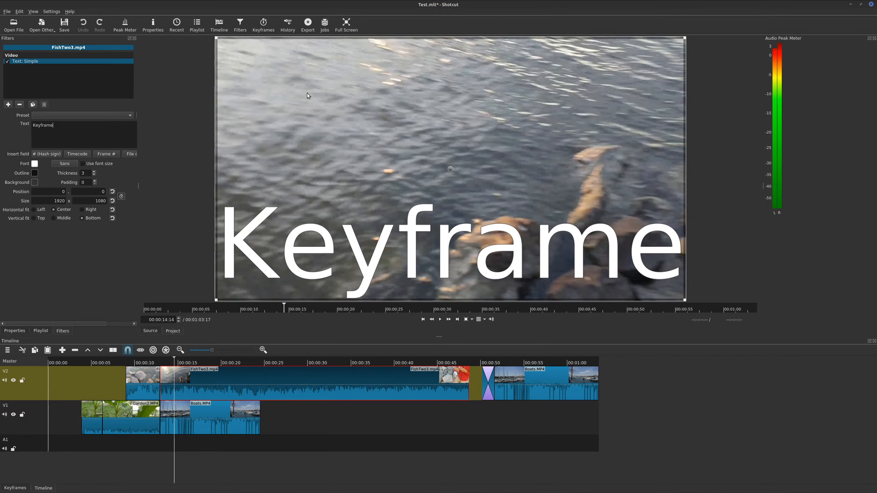
Step: Show the text filter's keyframes and trim the filter to run from about 2 to about 9 seconds into the clip
{"action": "left_click", "coordinate": [264, 31]}
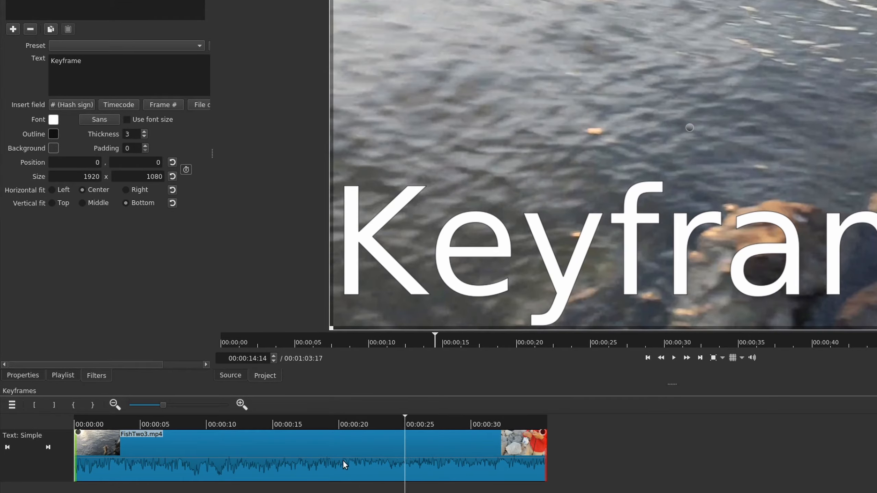
{"action": "left_click", "coordinate": [200, 456]}
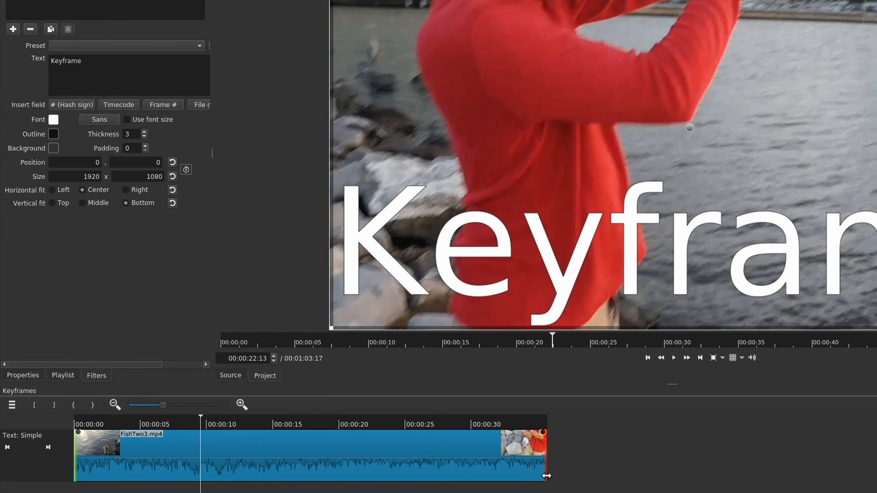
{"action": "left_click_drag", "start_coordinate": [545, 476], "coordinate": [195, 474]}
{"action": "left_click_drag", "start_coordinate": [76, 471], "coordinate": [104, 468]}
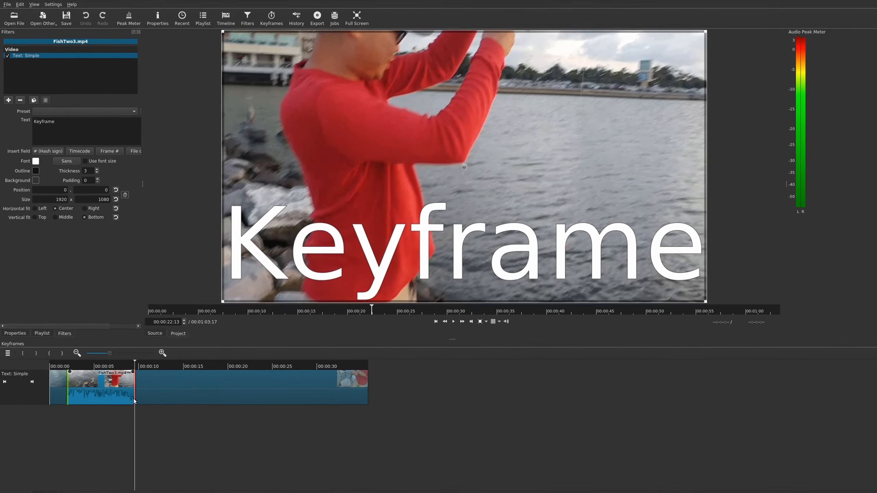
Step: Enable position and size keyframes at about 3 seconds, and at about 5 seconds set the text box to 1266 x 469 at position 410, 147
{"action": "left_click", "coordinate": [81, 370]}
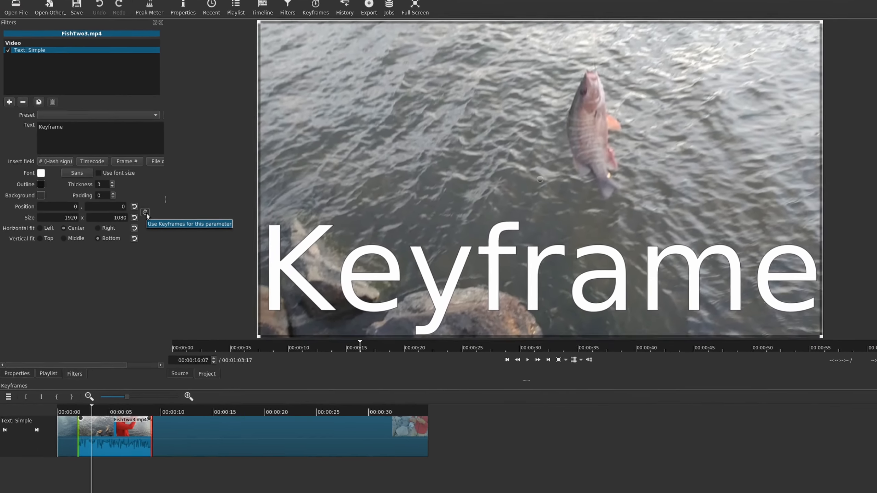
{"action": "left_click", "coordinate": [146, 213]}
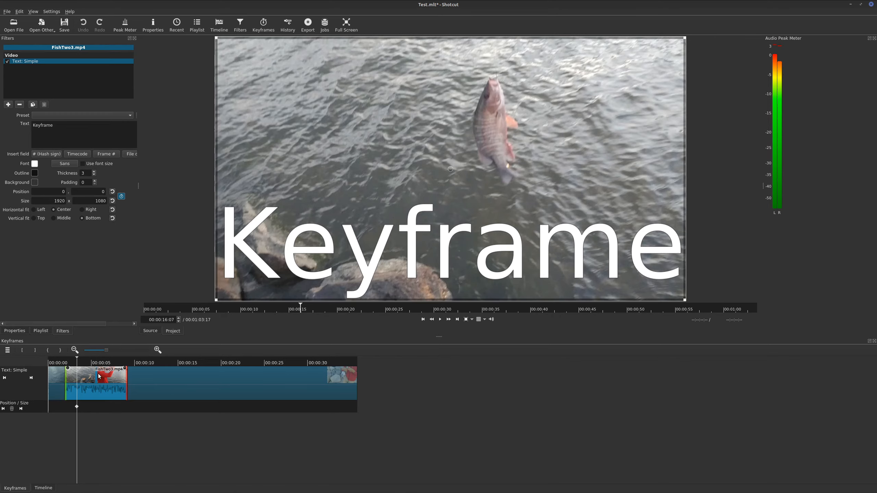
{"action": "left_click", "coordinate": [94, 363]}
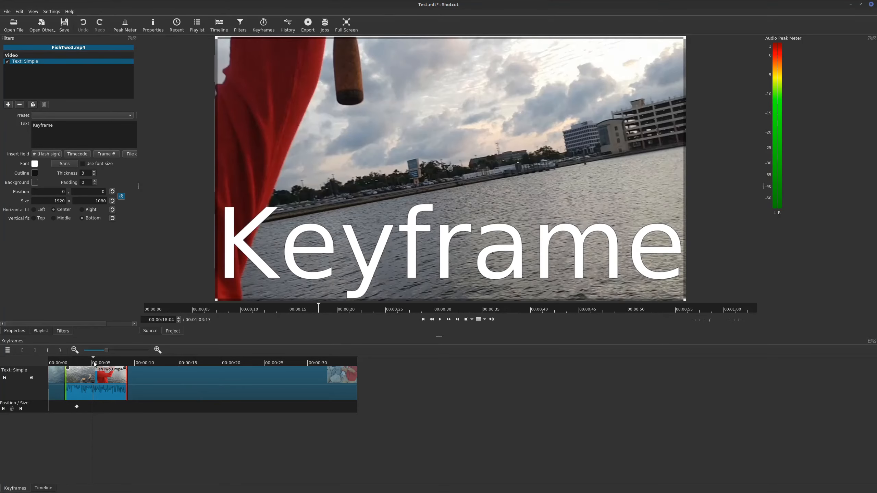
{"action": "left_click", "coordinate": [92, 363]}
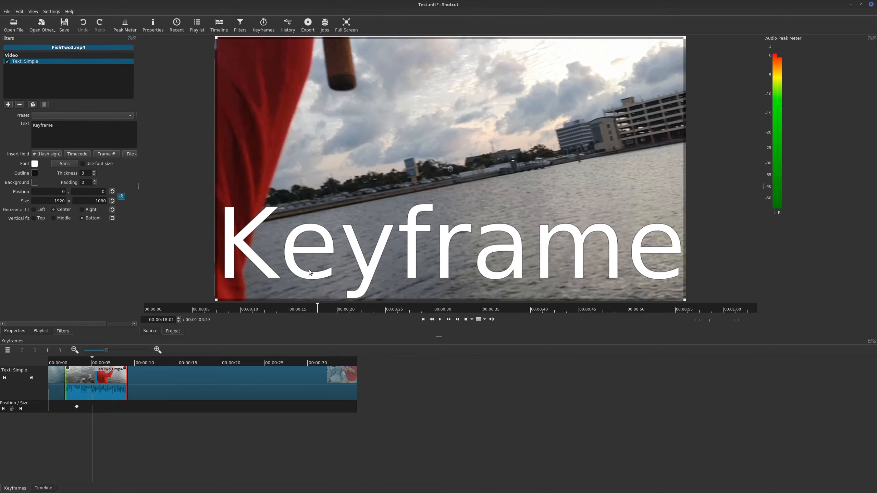
{"action": "left_click_drag", "start_coordinate": [214, 300], "coordinate": [375, 151]}
{"action": "left_click_drag", "start_coordinate": [529, 100], "coordinate": [469, 135]}
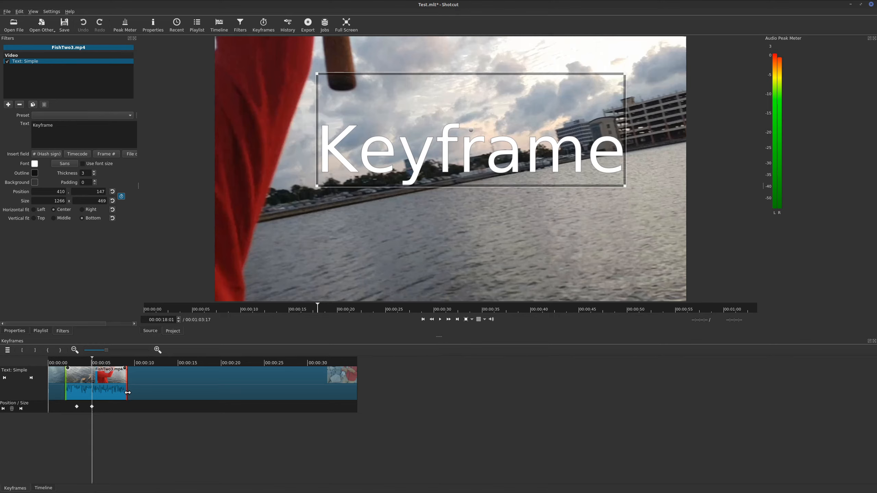
Step: Shorten the text filter to end at about 7 seconds into the clip, and preview the animated text on the timeline from about 12 seconds
{"action": "left_click_drag", "start_coordinate": [128, 393], "coordinate": [105, 387]}
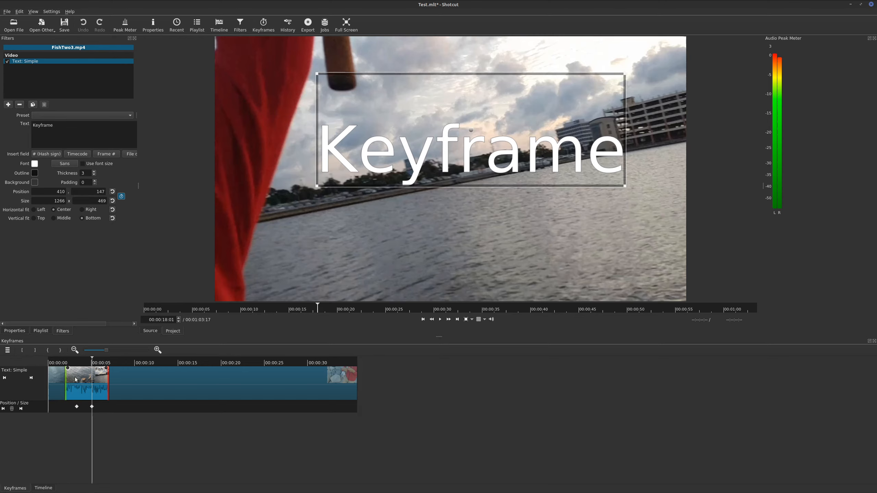
{"action": "left_click", "coordinate": [43, 488]}
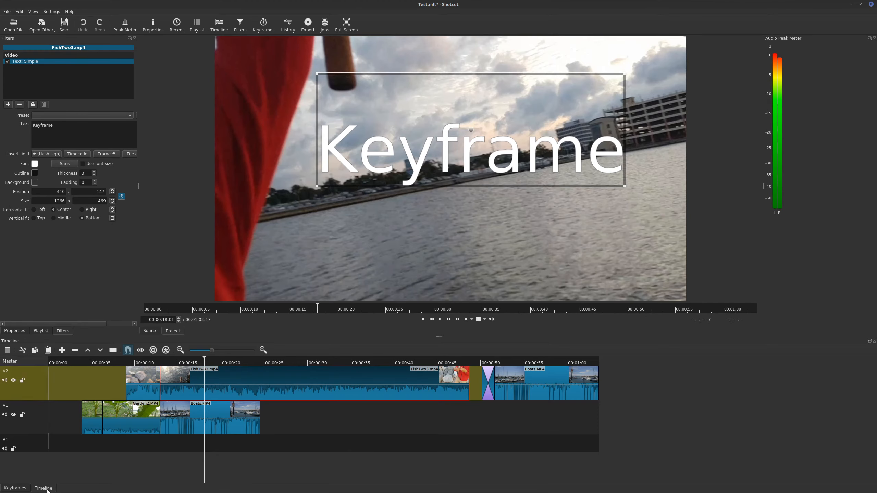
{"action": "left_click", "coordinate": [158, 360]}
{"action": "left_click_drag", "start_coordinate": [157, 360], "coordinate": [149, 360]}
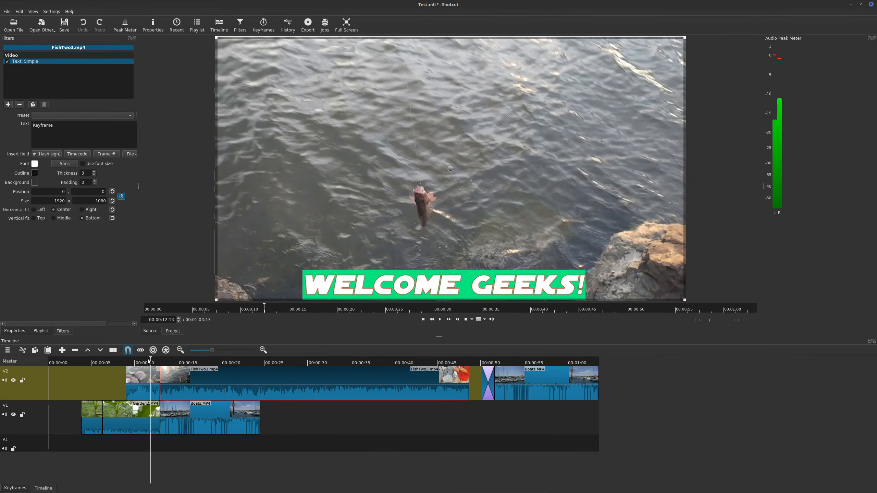
{"action": "key", "text": "space"}
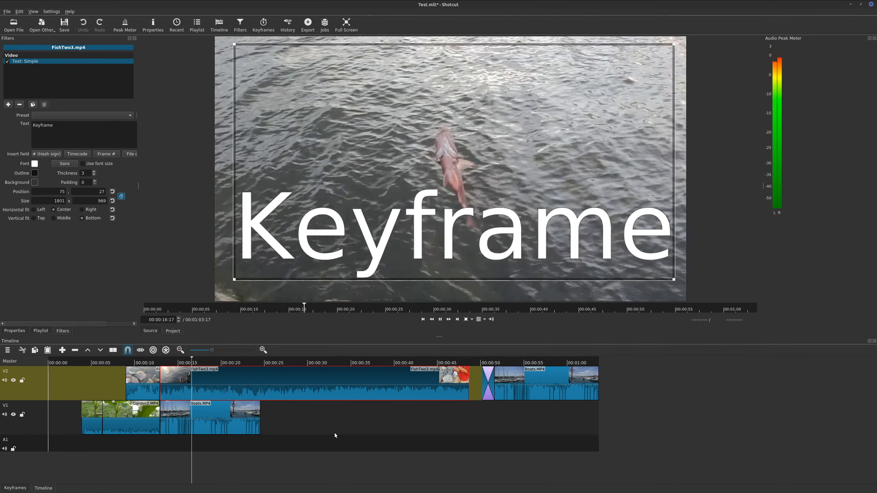
{"action": "key", "text": "space"}
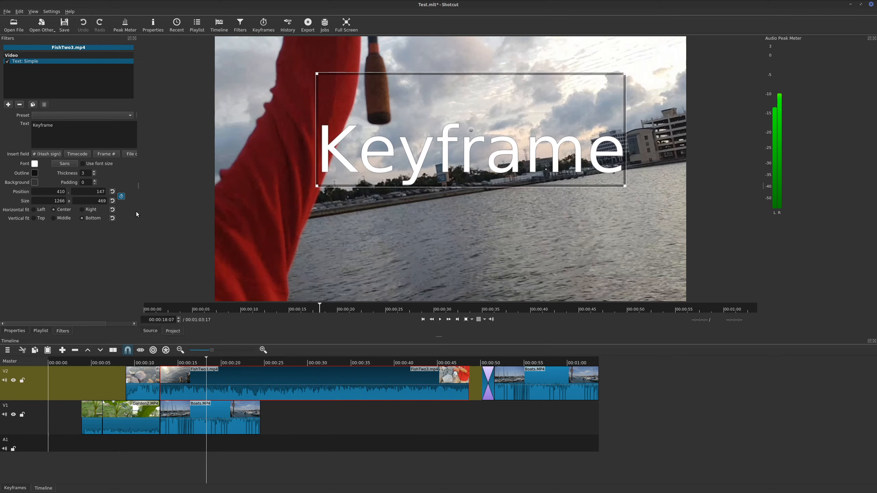
{"action": "left_click", "coordinate": [121, 196]}
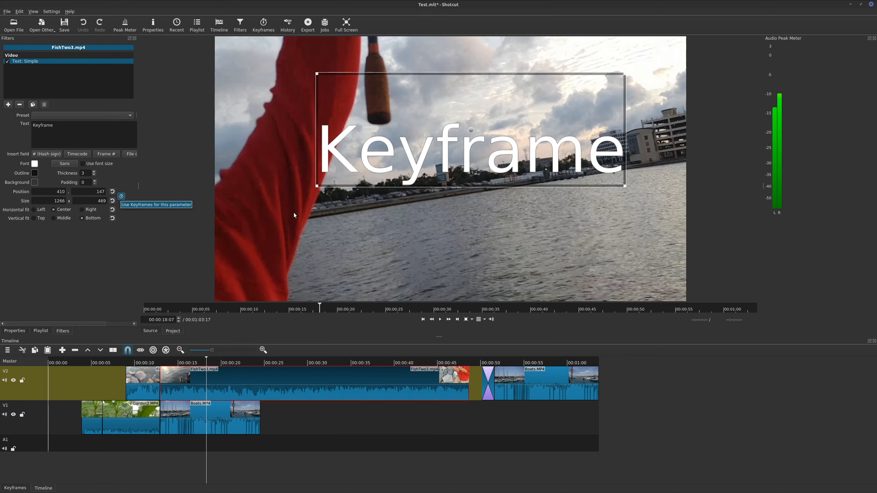
Step: Open the export settings, look through the stock format presets, and choose Timeline as the export source
{"action": "left_click", "coordinate": [308, 25]}
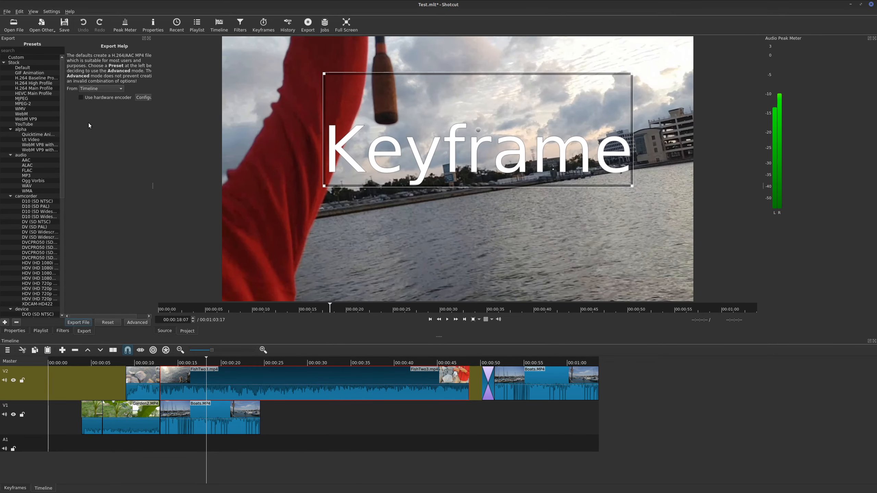
{"action": "scroll", "coordinate": [50, 107], "scroll_direction": "down", "scroll_amount": 2}
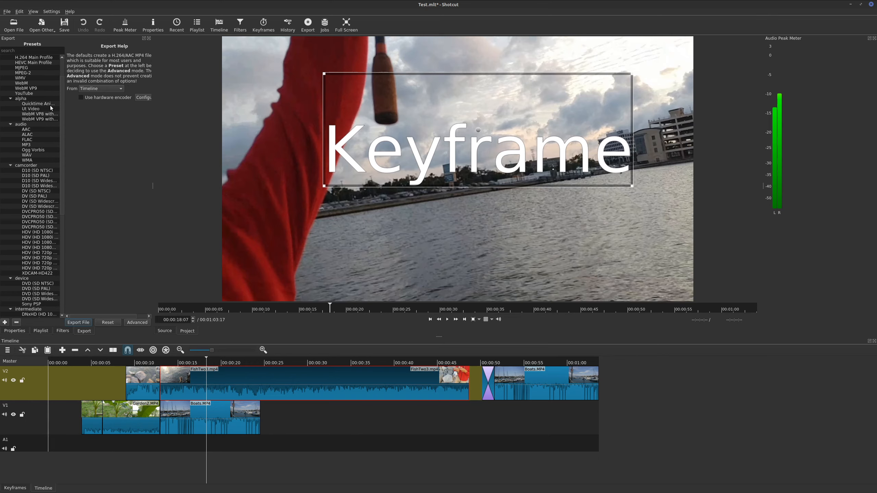
{"action": "scroll", "coordinate": [47, 108], "scroll_direction": "down", "scroll_amount": 2}
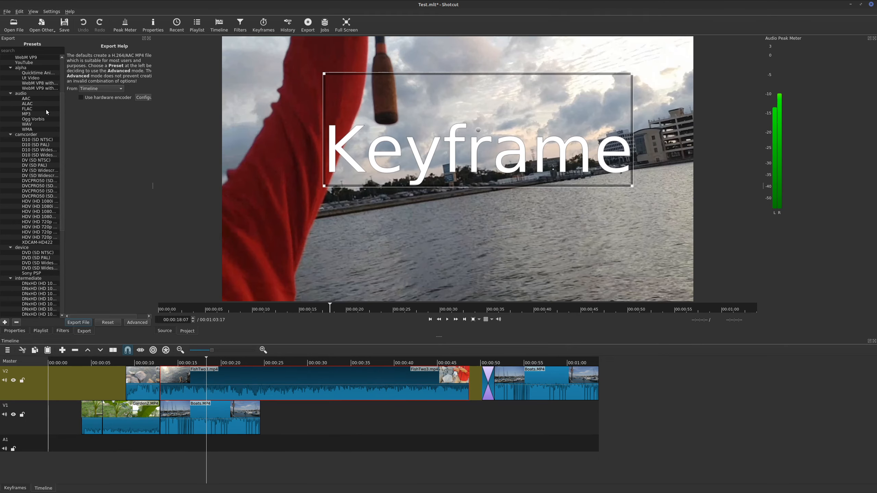
{"action": "scroll", "coordinate": [46, 111], "scroll_direction": "down", "scroll_amount": 2}
{"action": "scroll", "coordinate": [48, 234], "scroll_direction": "up", "scroll_amount": 6}
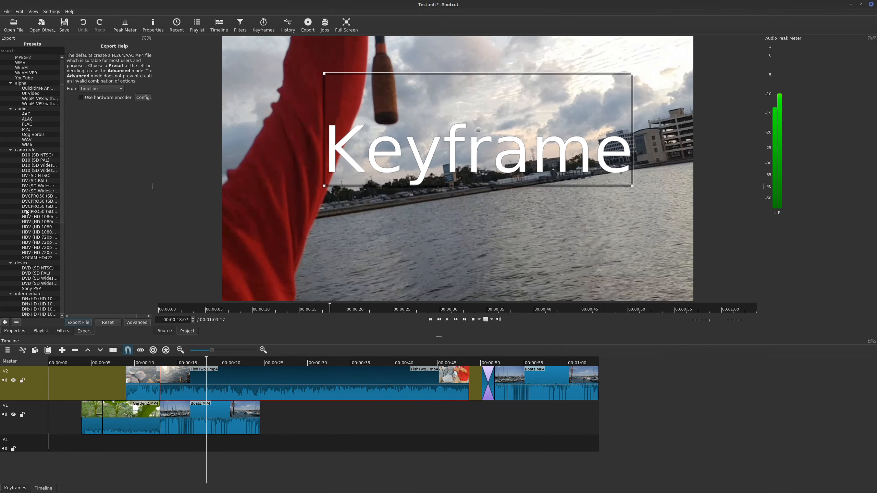
{"action": "left_click", "coordinate": [116, 90]}
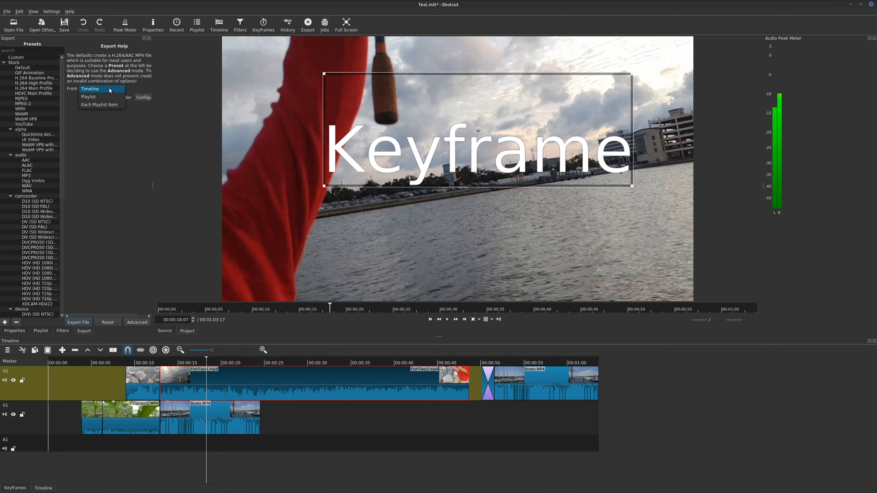
{"action": "left_click", "coordinate": [110, 90]}
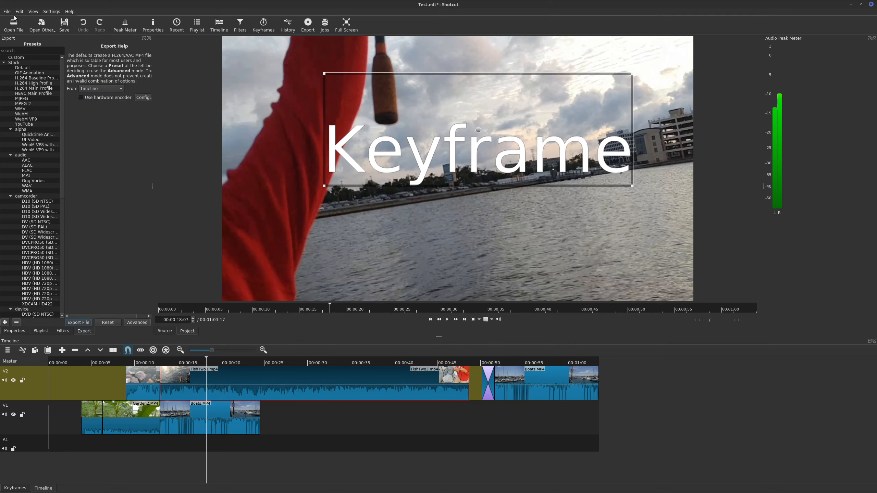